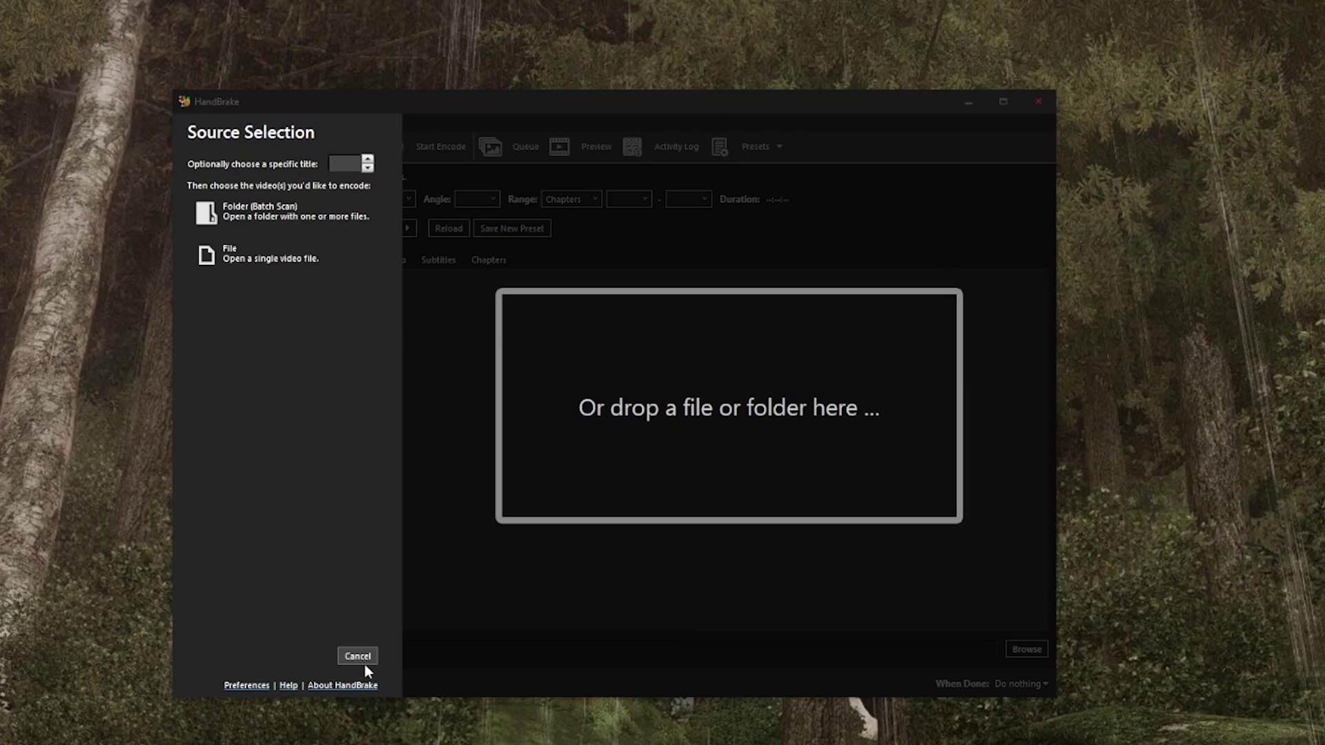
- Drop the source video file onto HandBrake so its title gets scanned
left_click(246, 686)
left_click_drag(702, 423, 702, 423)
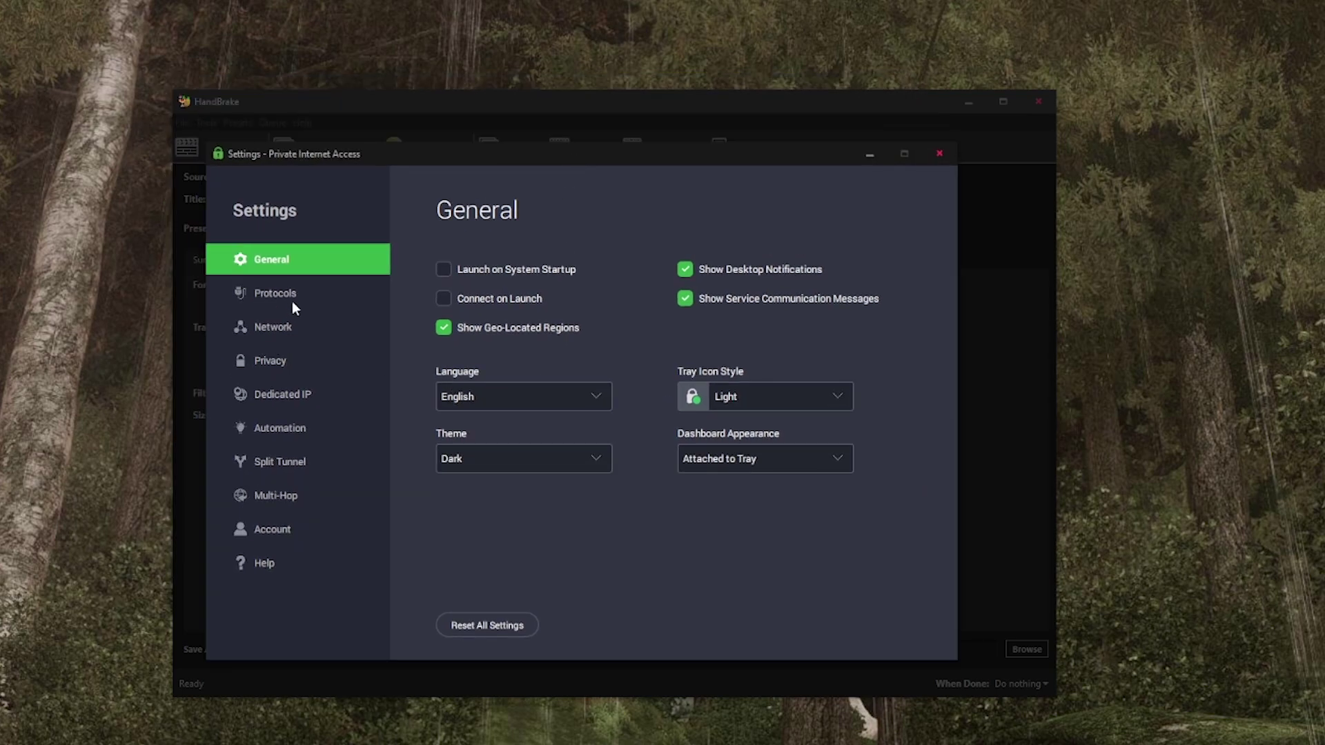
- Browse PIA's Network, Privacy, Protocols and Split Tunnel settings pages
left_click(279, 337)
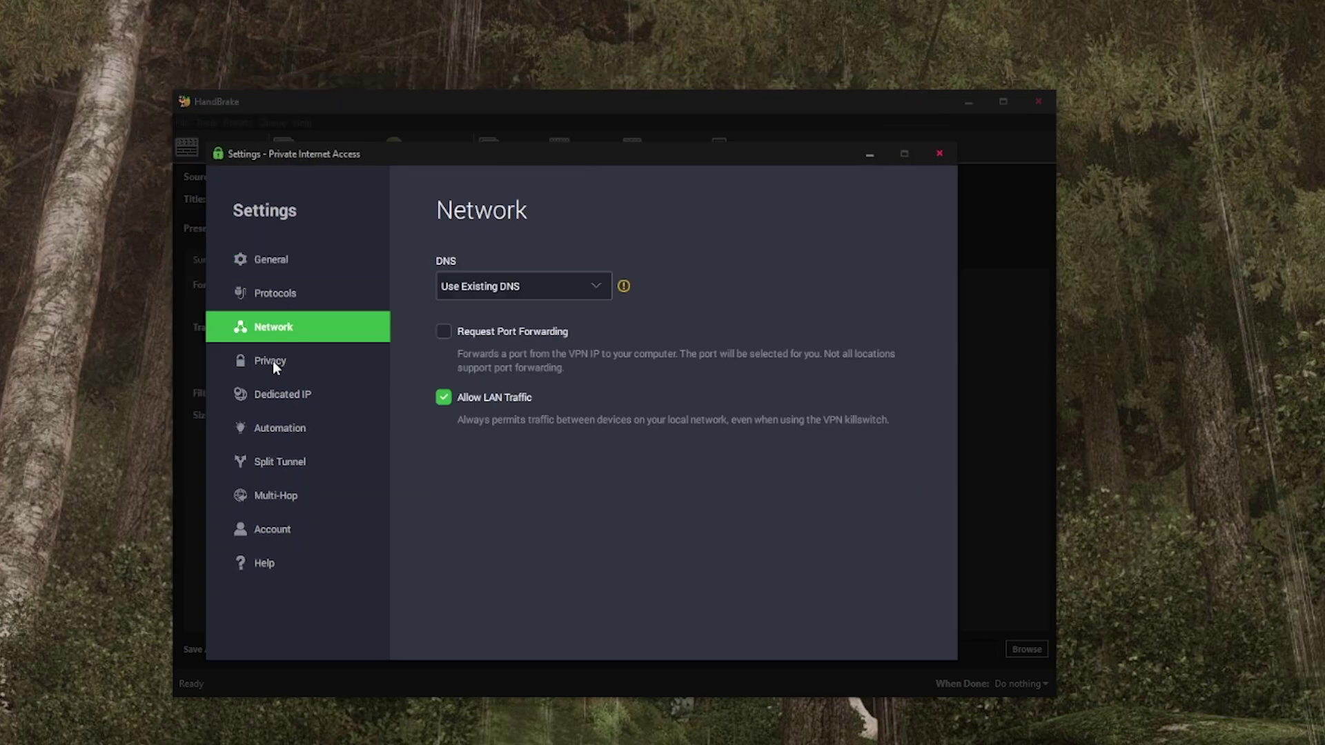
left_click(274, 363)
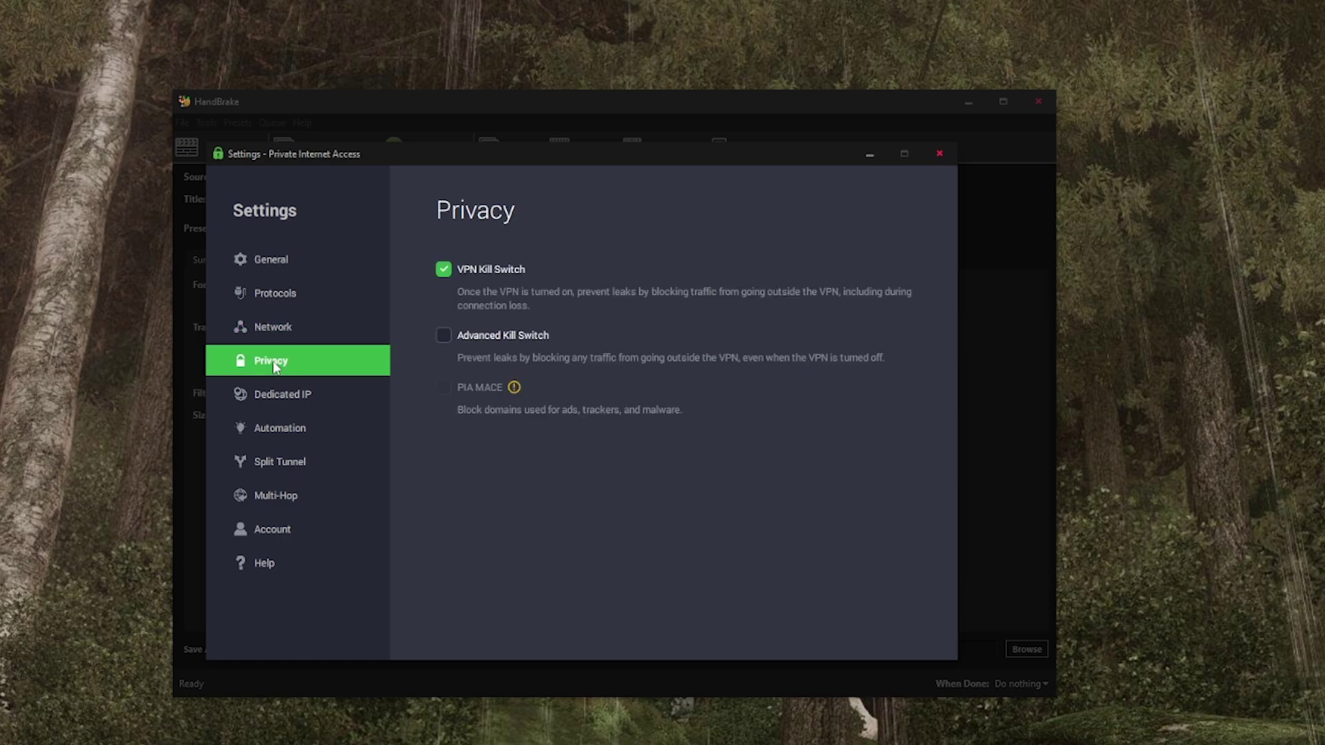
key("Up")
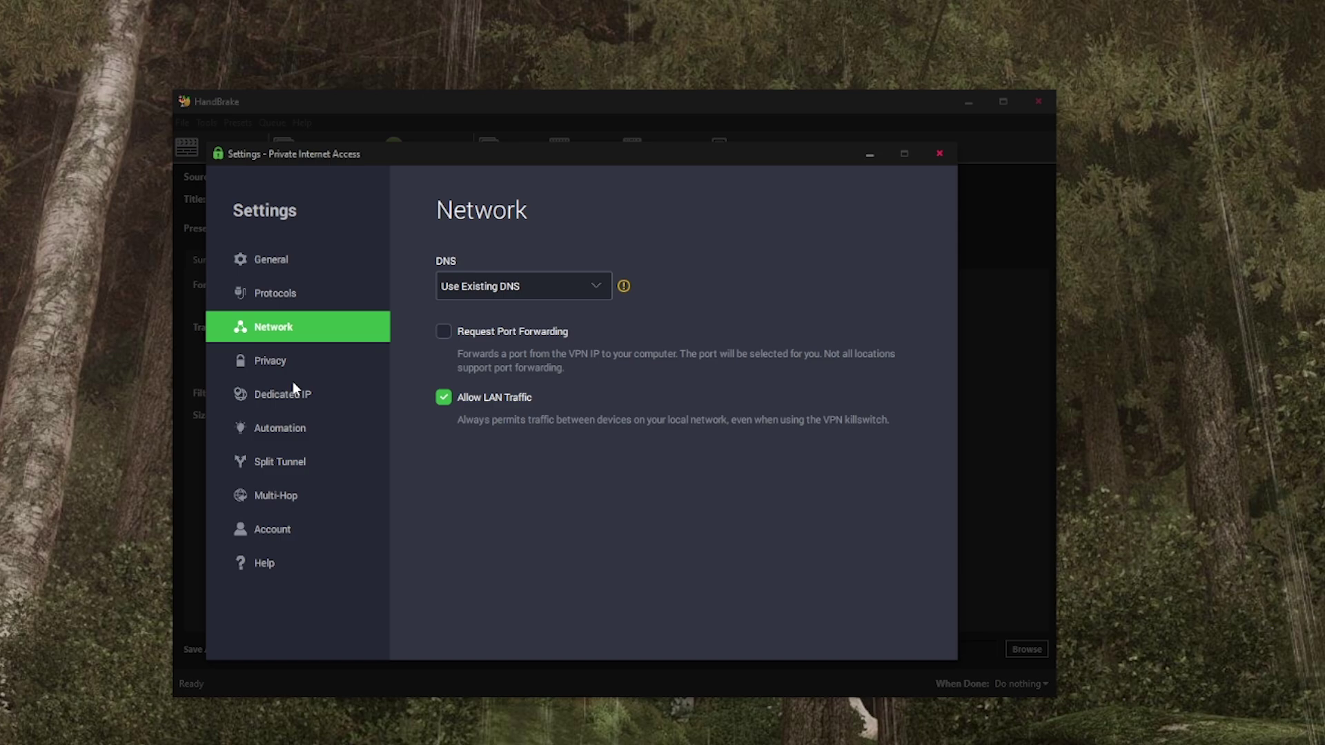
left_click(275, 293)
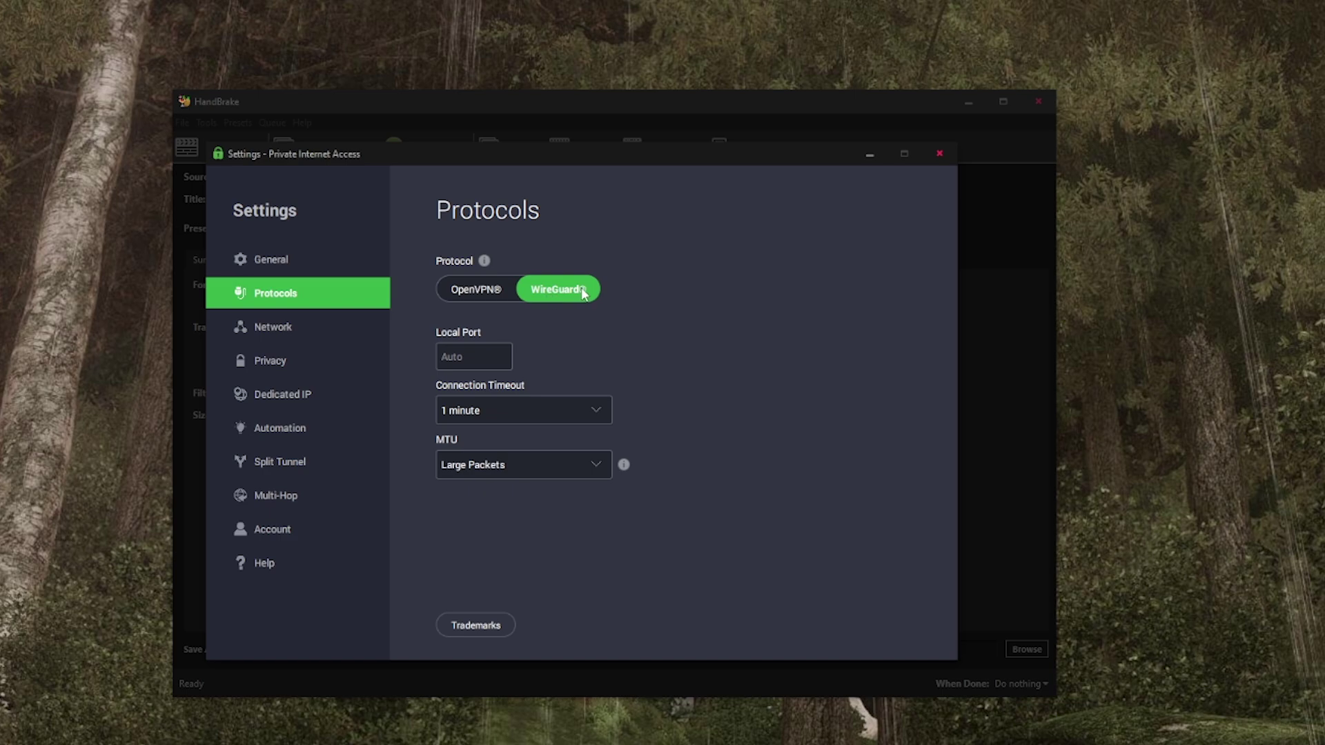
left_click(273, 326)
left_click(280, 462)
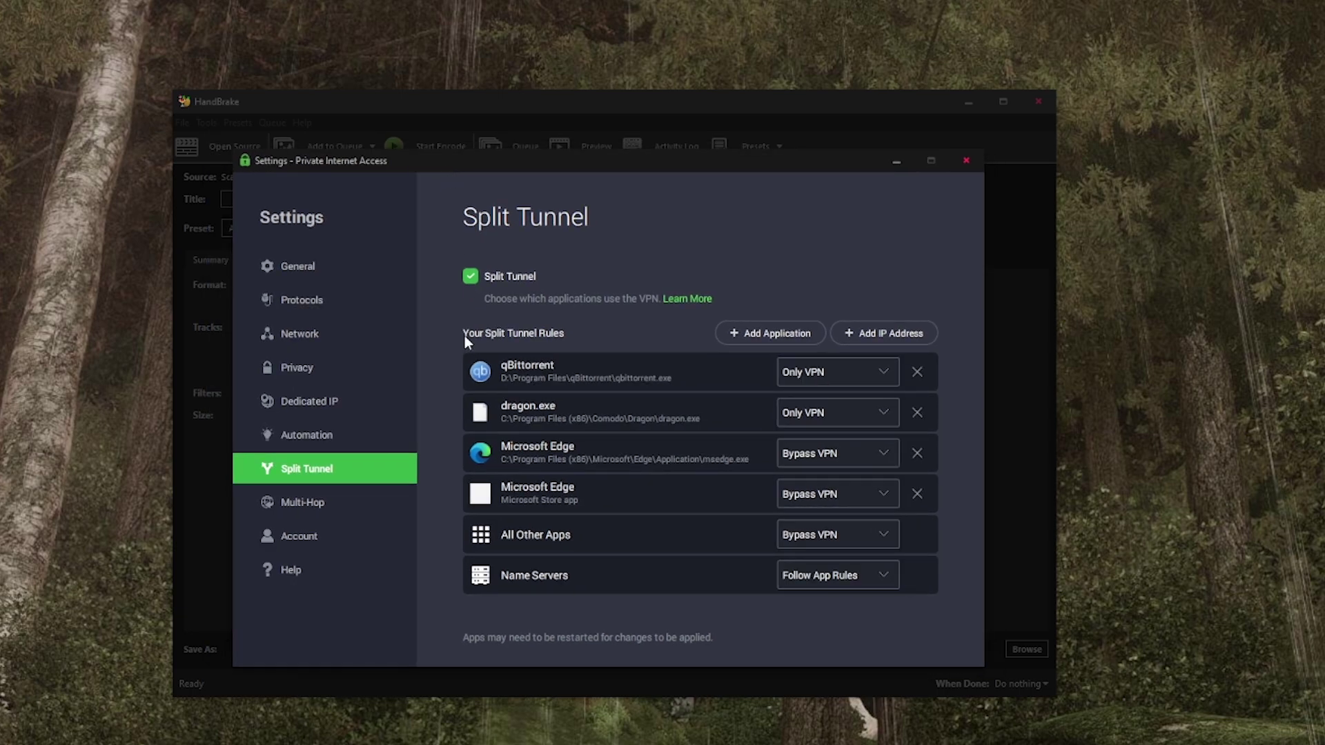
left_click(965, 160)
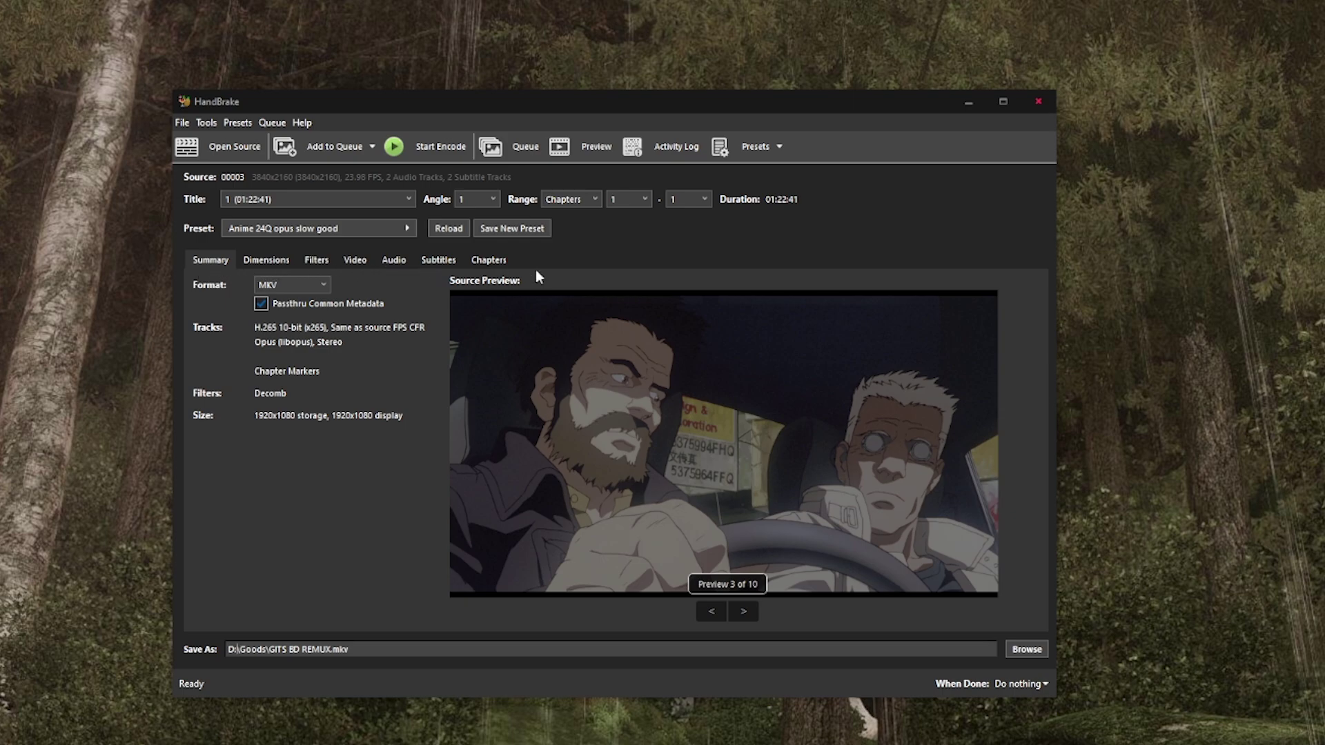
left_click(313, 283)
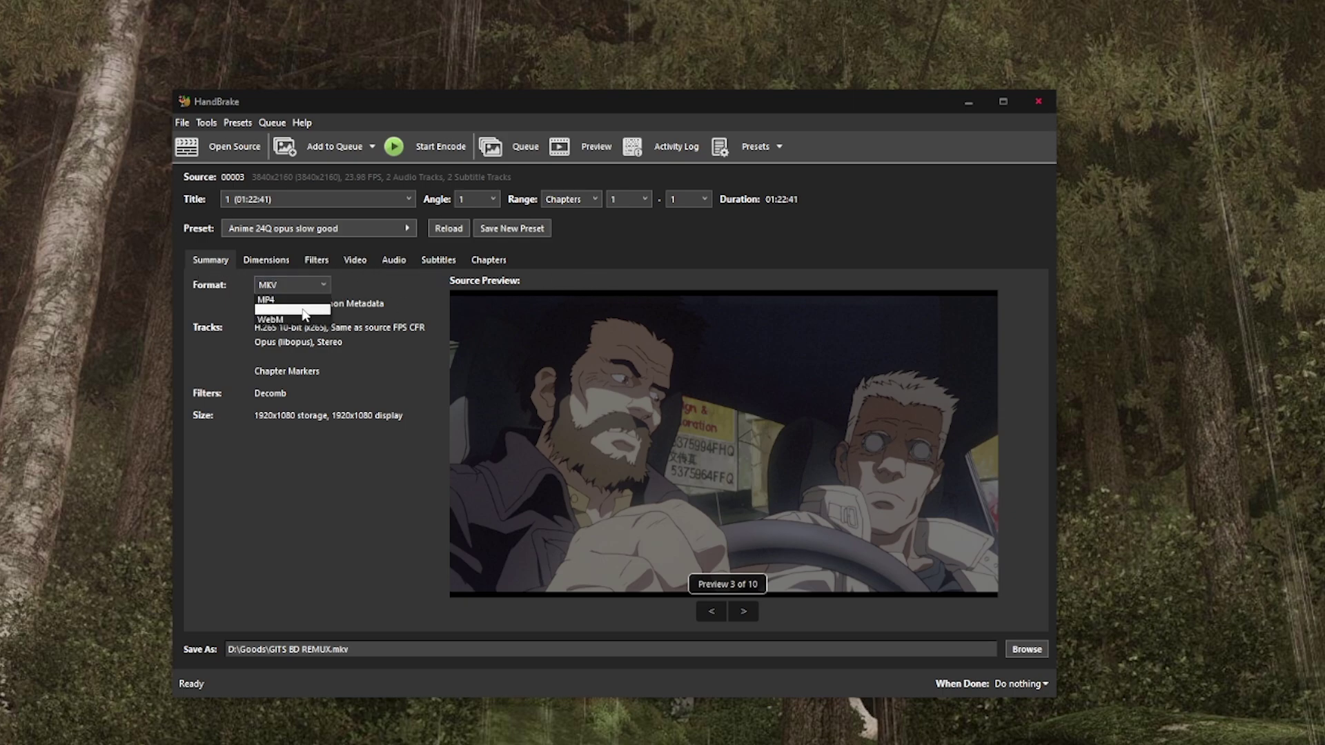
left_click(305, 312)
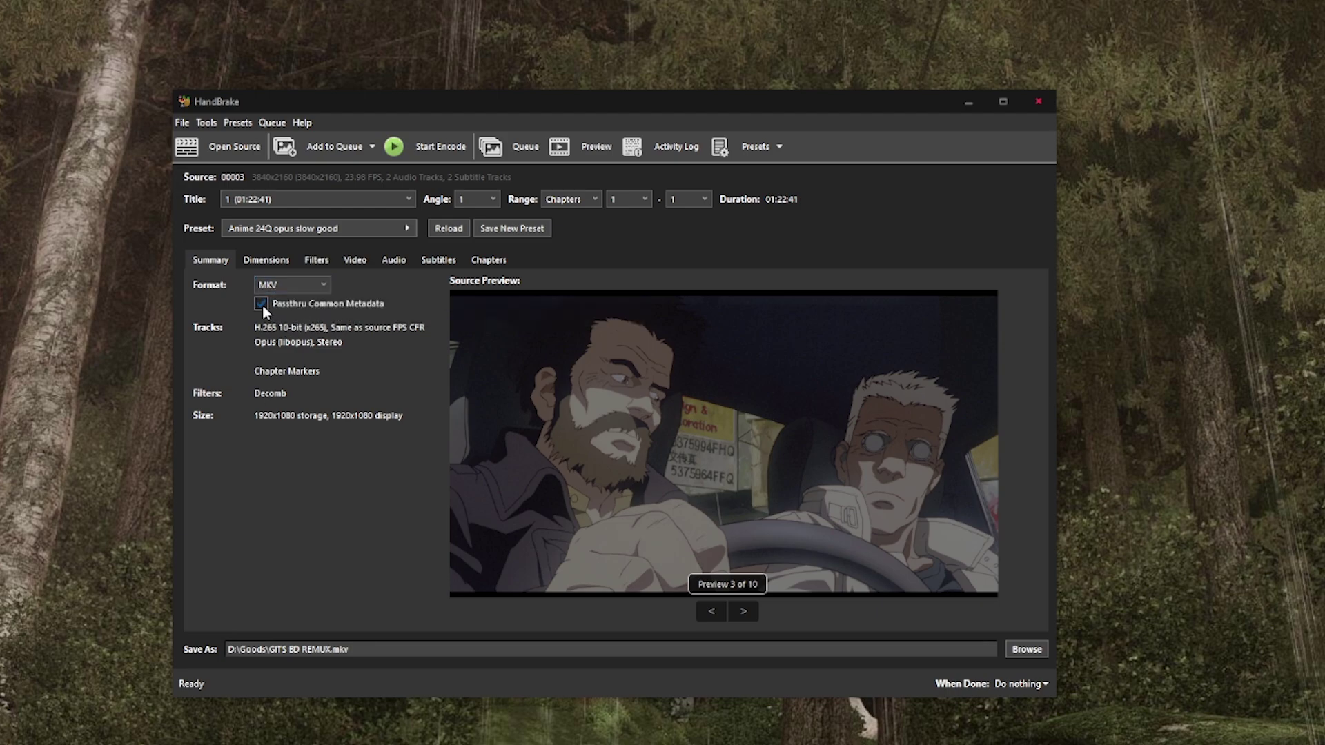
- Try Automatic cropping, then return to Custom cropping with zero values
left_click(282, 261)
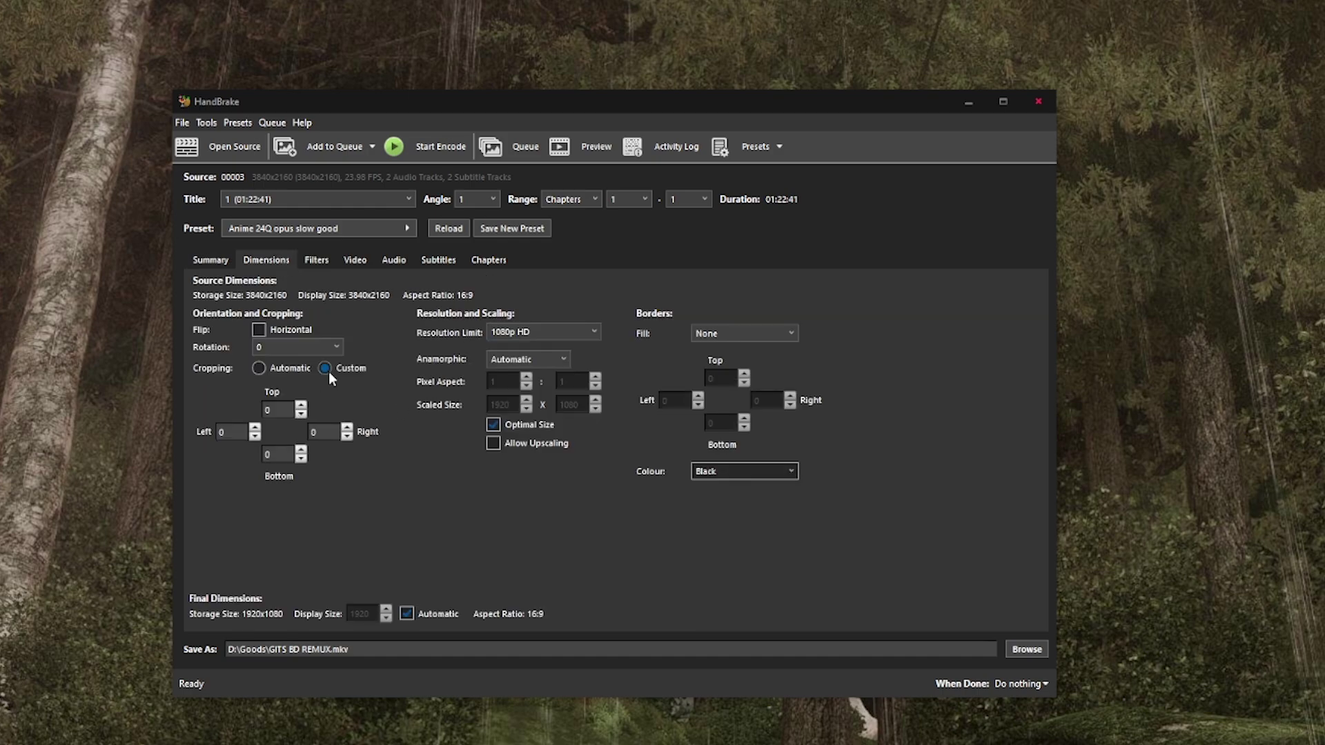
left_click(261, 369)
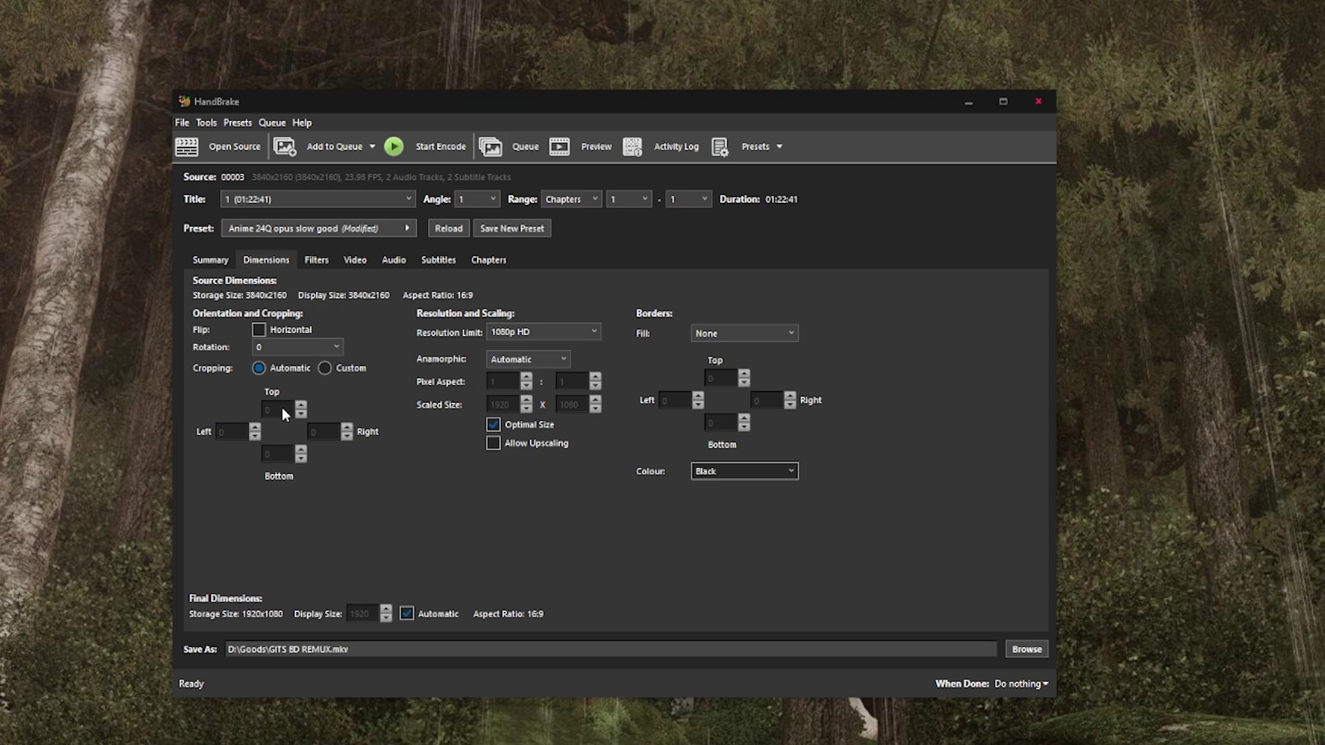
left_click(326, 374)
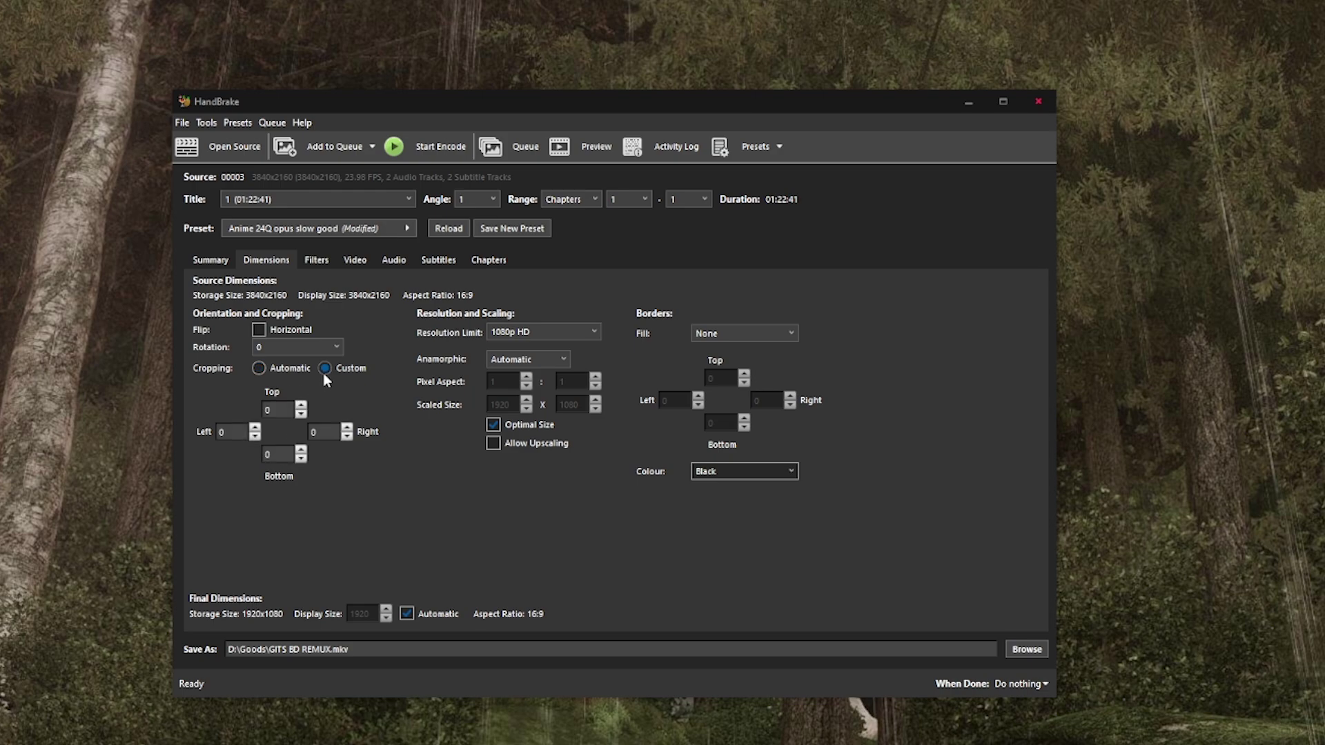
left_click(276, 454)
- Keep the 1080p HD resolution limit and review the Filters and Video settings
left_click(583, 333)
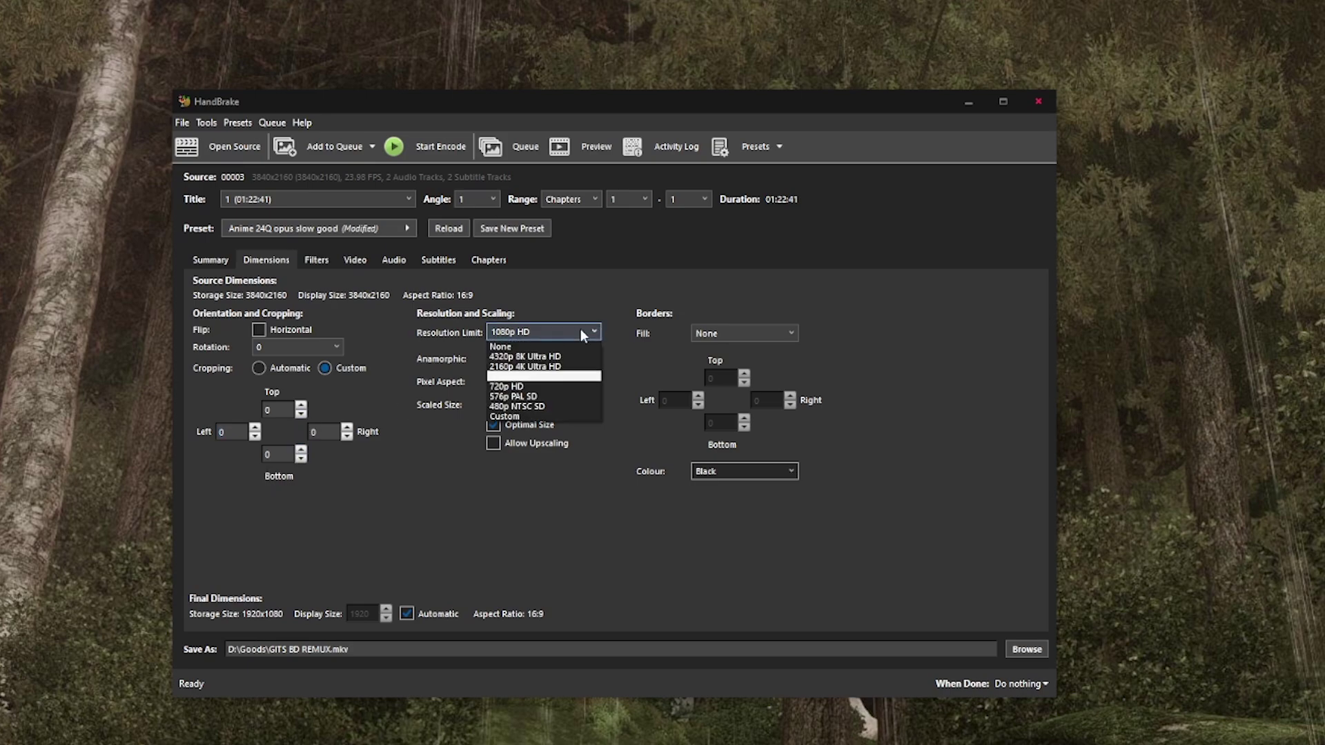
left_click(570, 377)
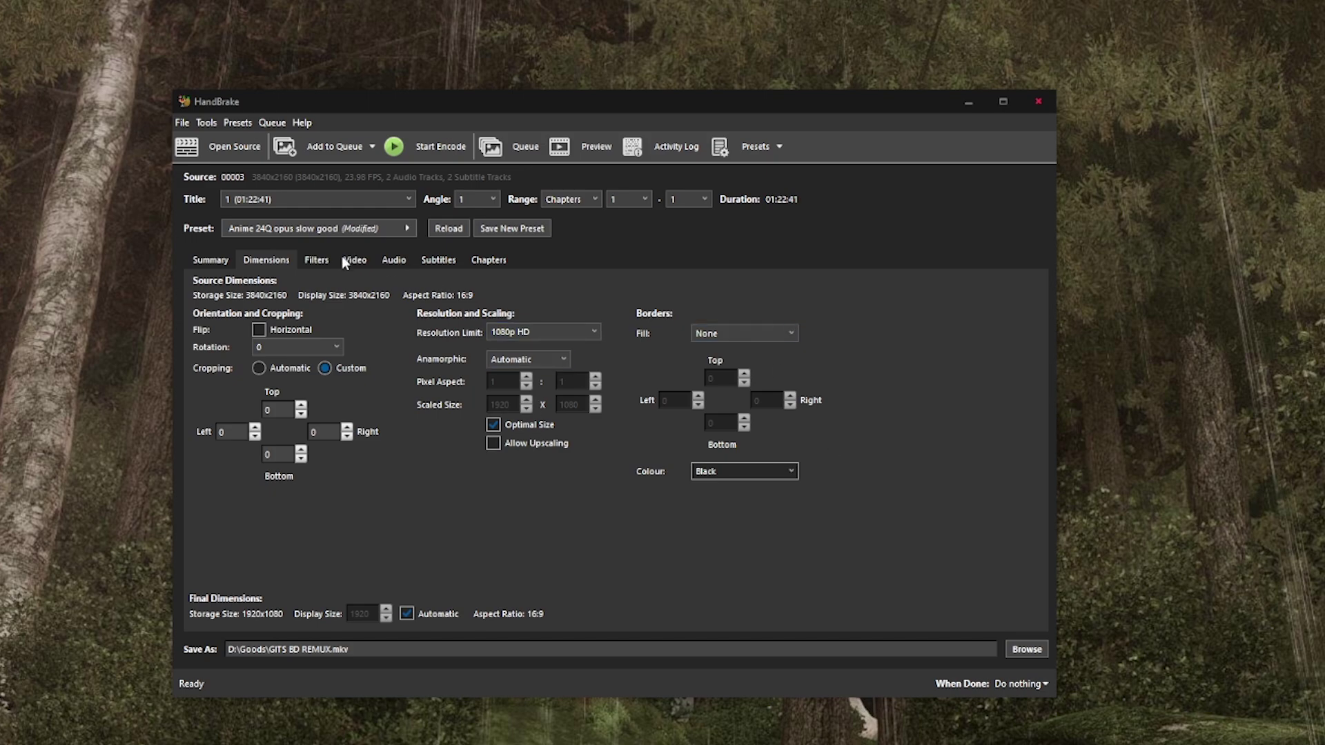
left_click(316, 260)
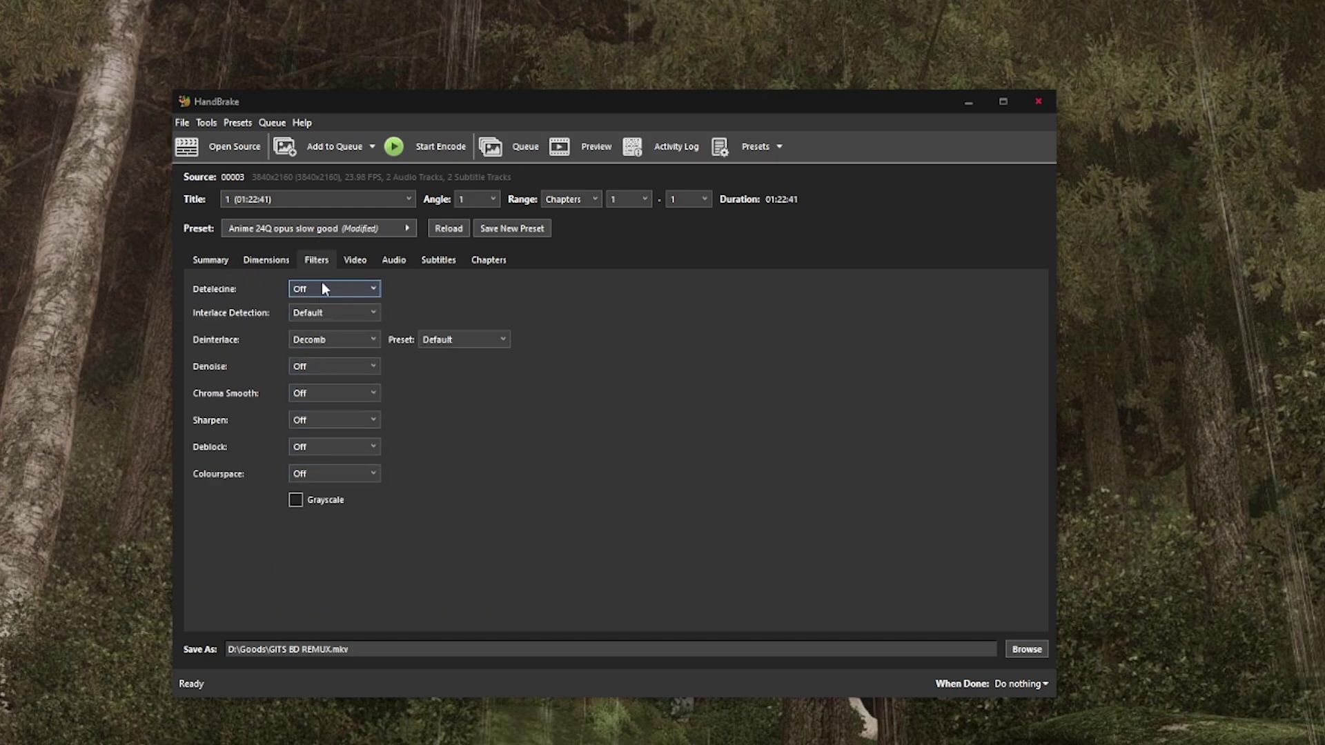
left_click(355, 260)
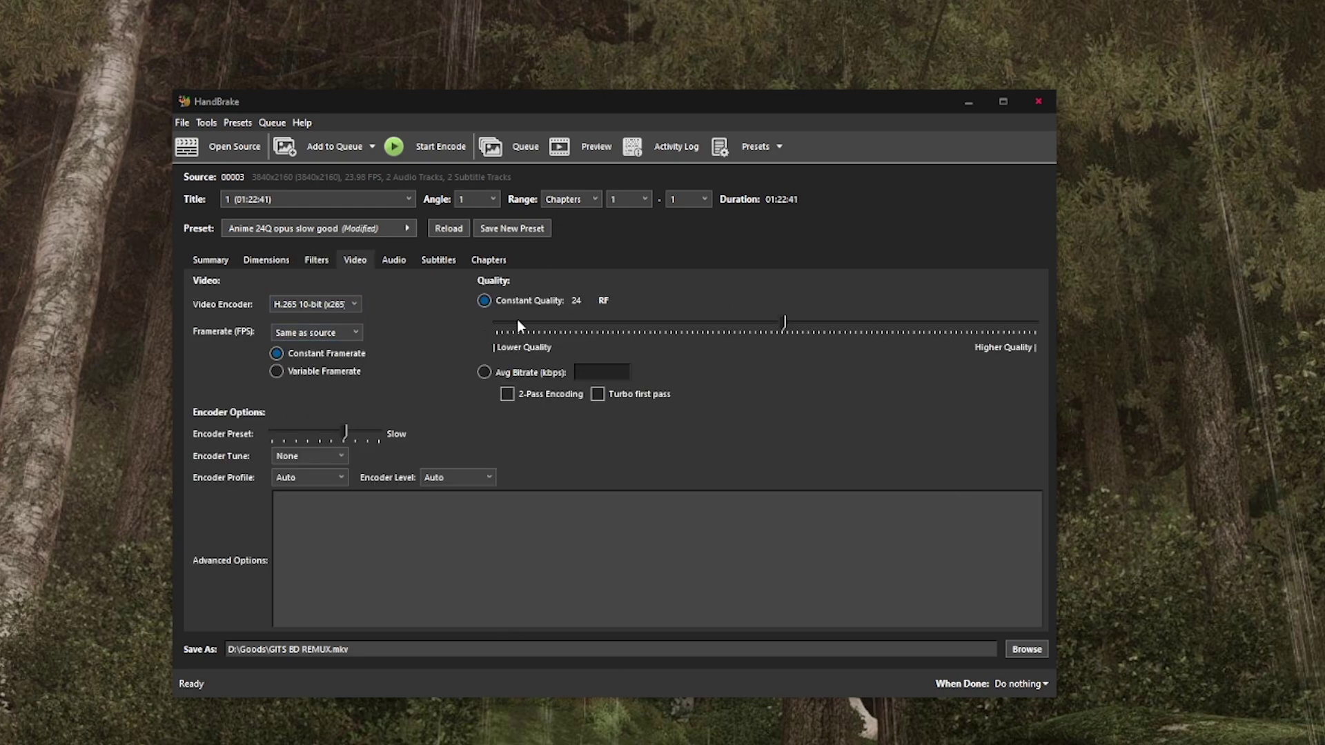
- Confirm H.265 10-bit (x265) as the video encoder
left_click(349, 304)
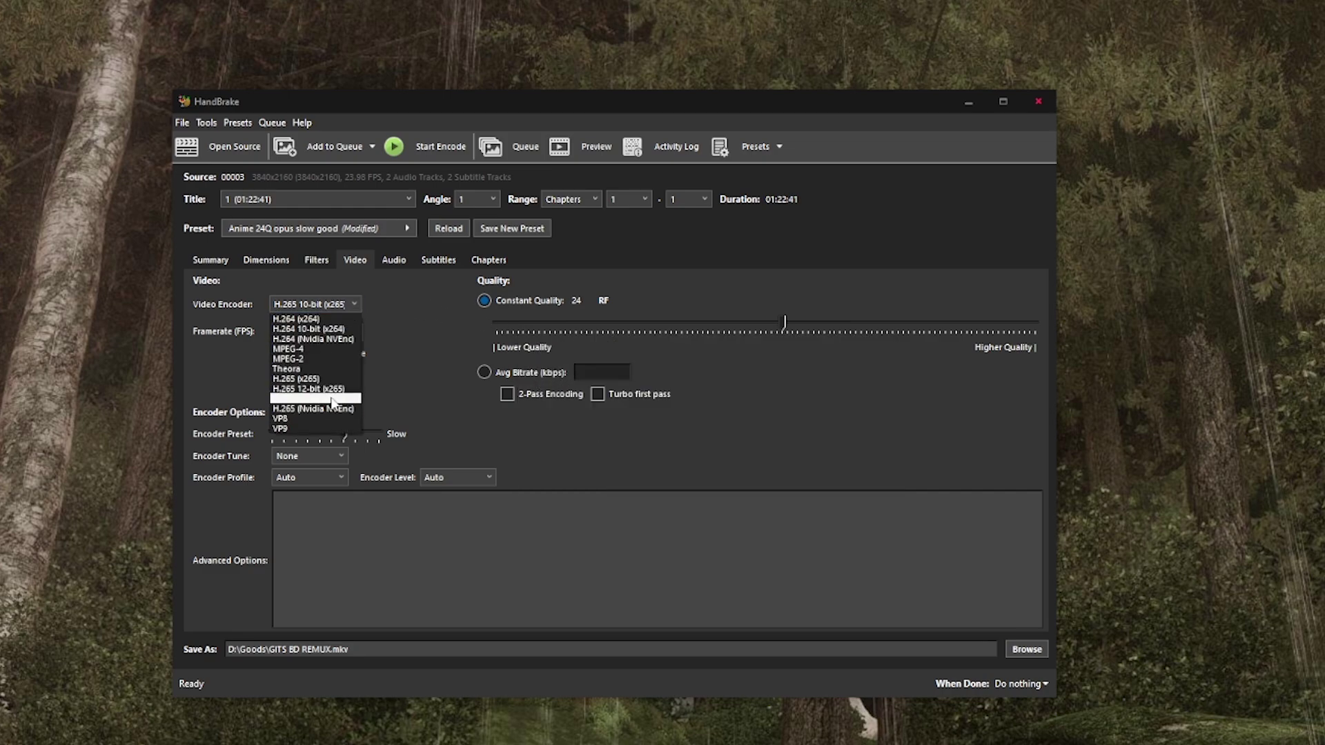
left_click(332, 399)
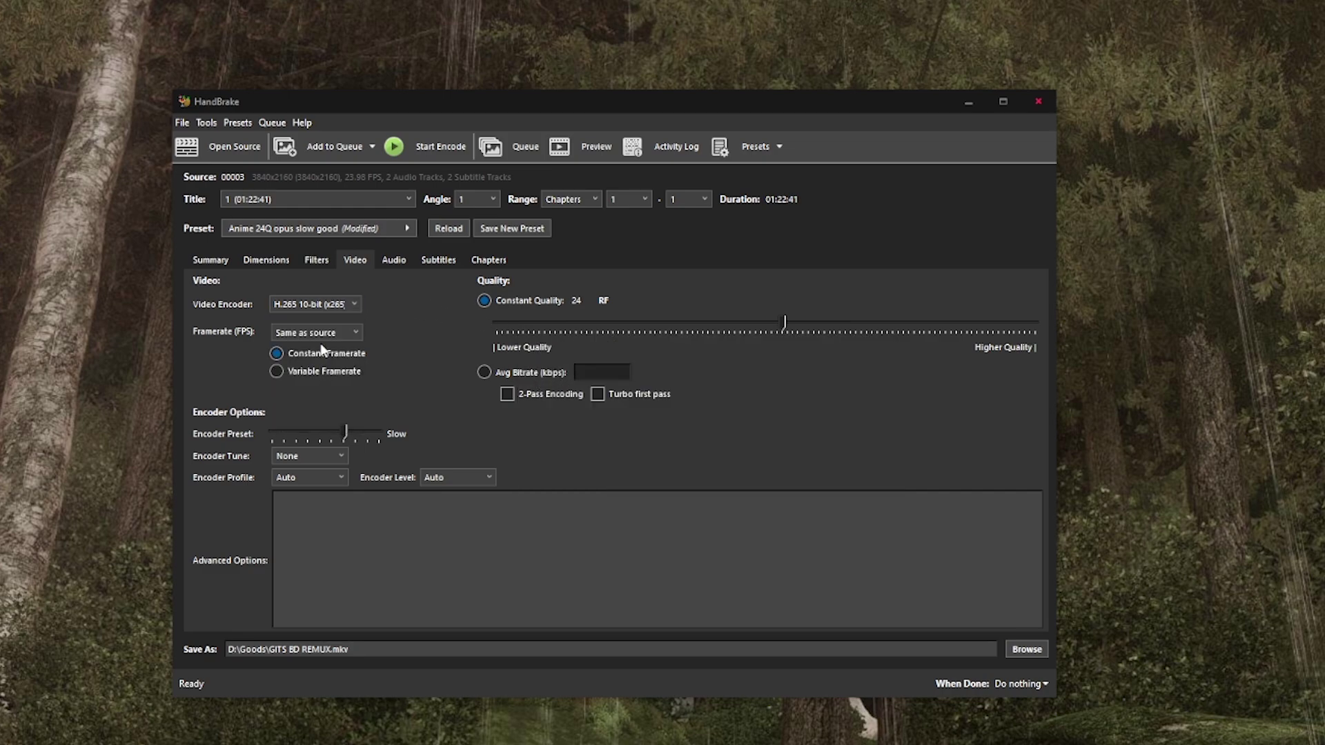
left_click(313, 310)
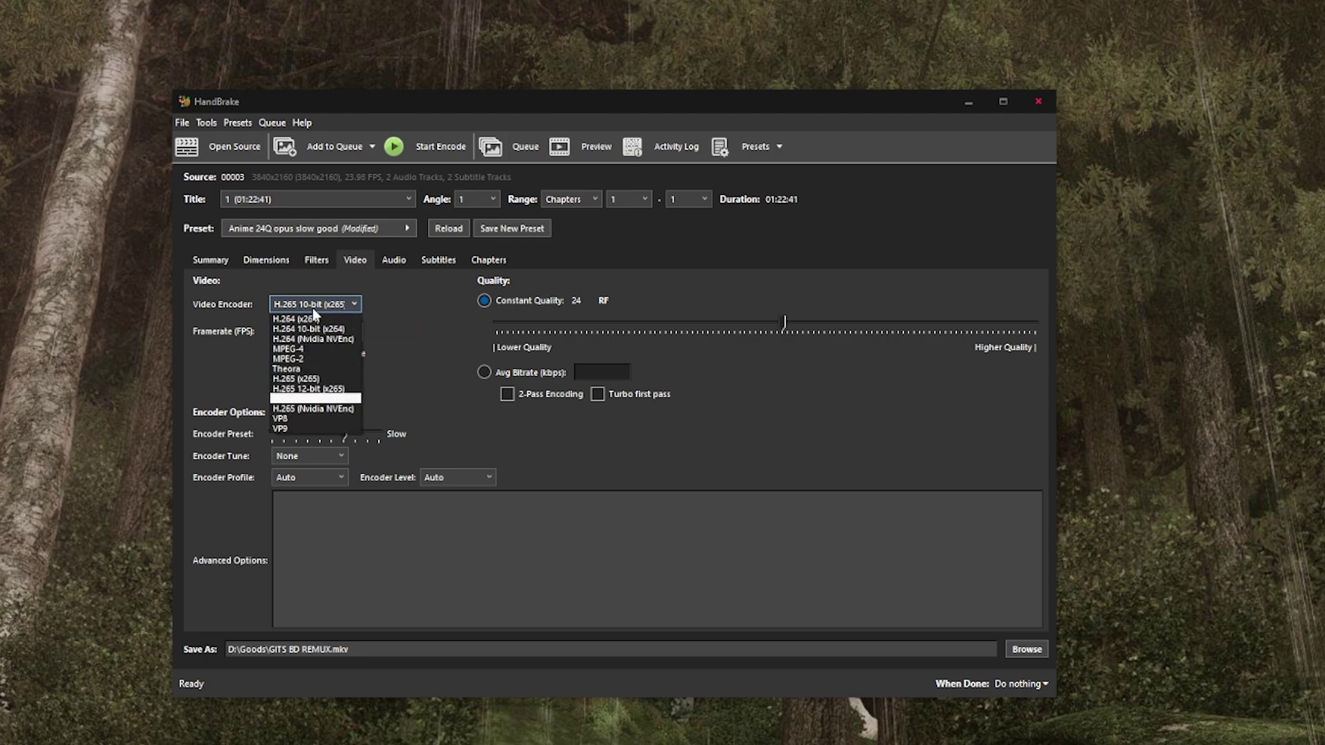
left_click(336, 399)
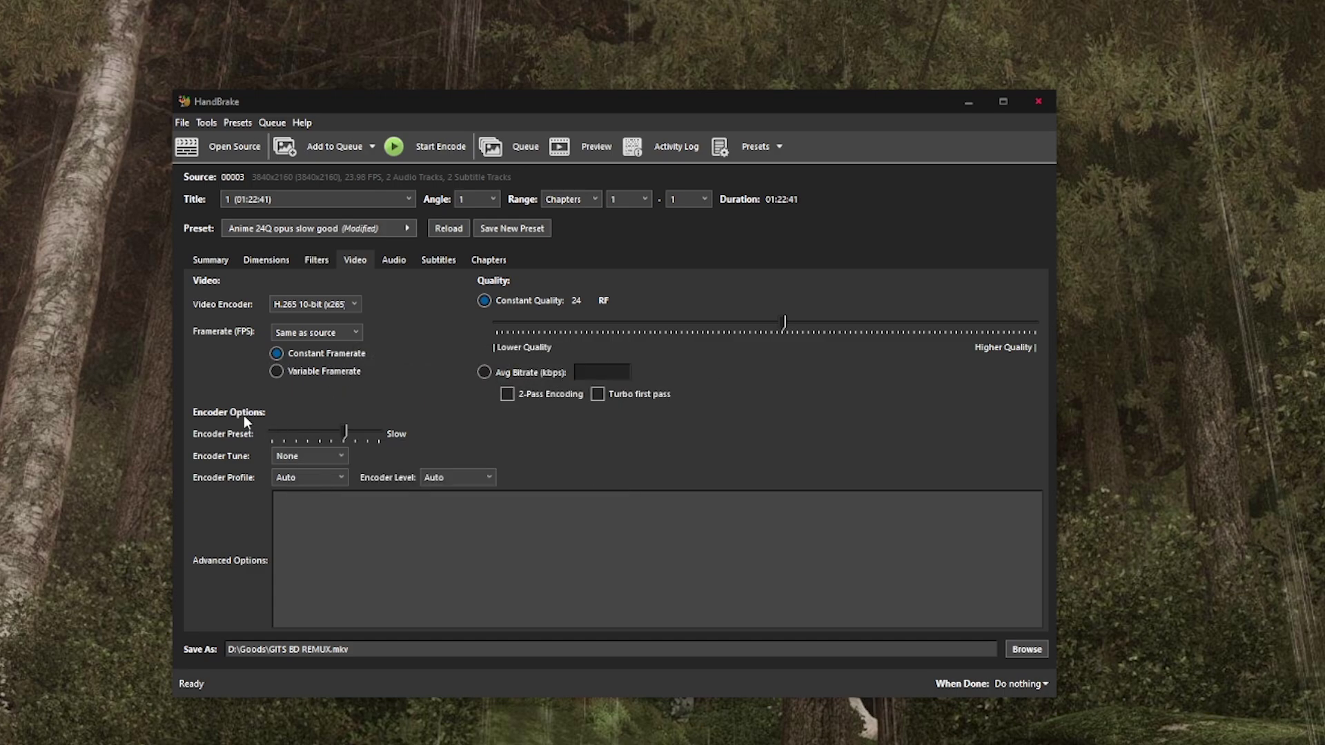
- Experiment with the preset and RF sliders, ending at the Slow preset and RF 24
left_click(325, 433)
left_click_drag(333, 429, 341, 432)
left_click_drag(841, 324, 901, 326)
mouse_move(899, 326)
left_mouse_down()
mouse_move(814, 337)
mouse_move(902, 336)
left_mouse_up()
left_click_drag(936, 329, 1001, 322)
left_click_drag(1002, 326, 784, 325)
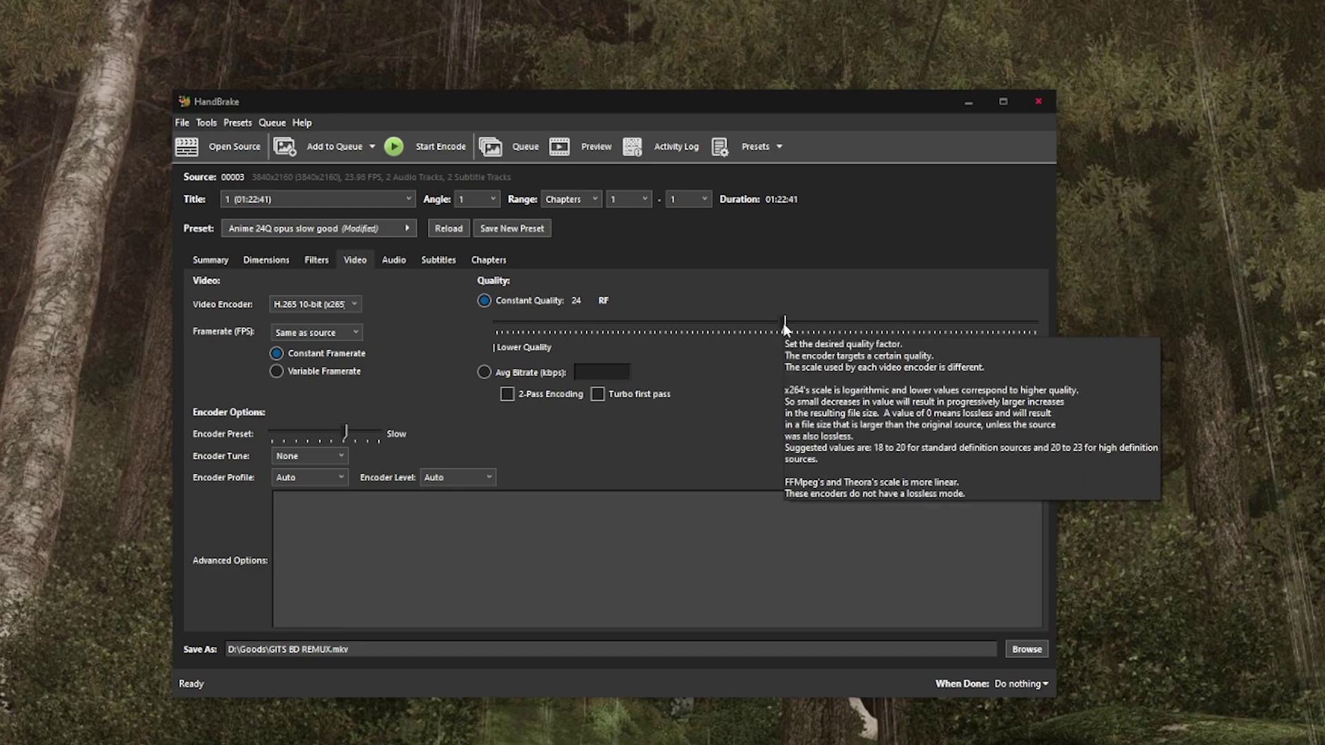
mouse_move(786, 327)
left_mouse_down()
mouse_move(811, 332)
mouse_move(792, 328)
left_mouse_up()
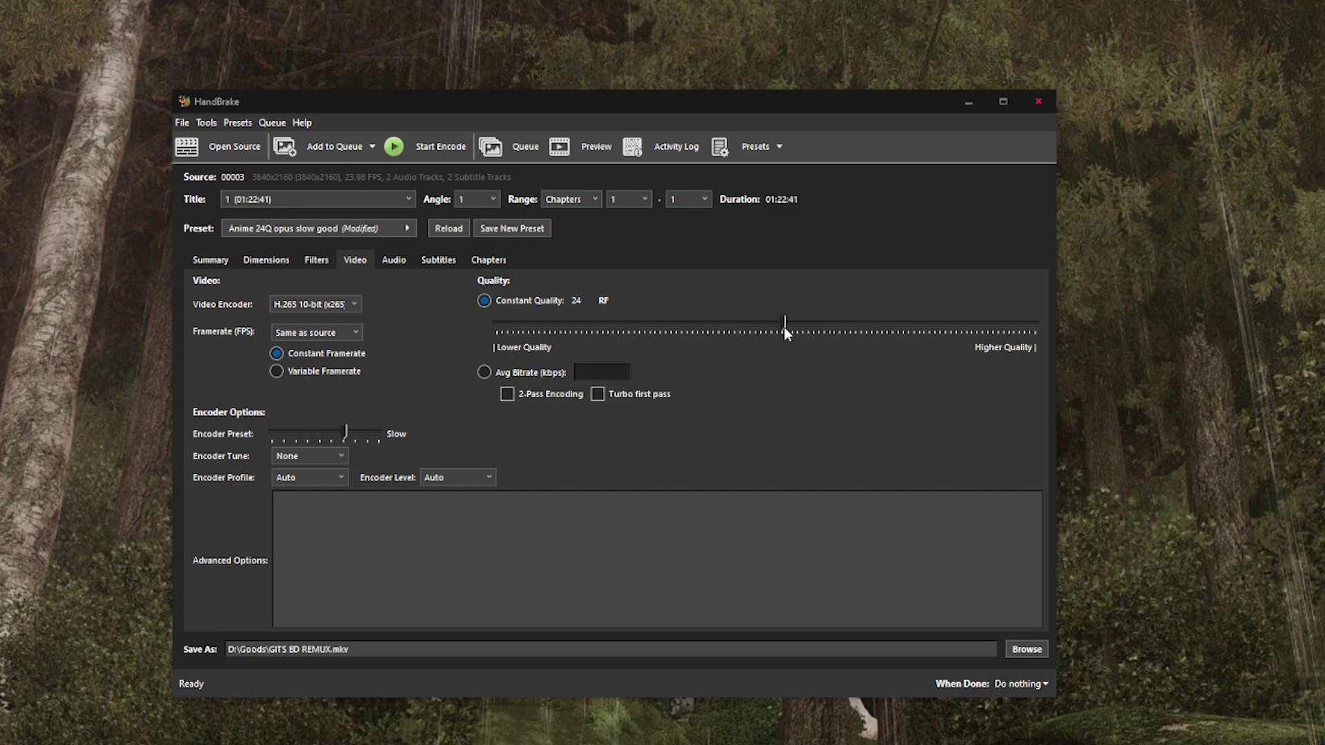
left_click(329, 456)
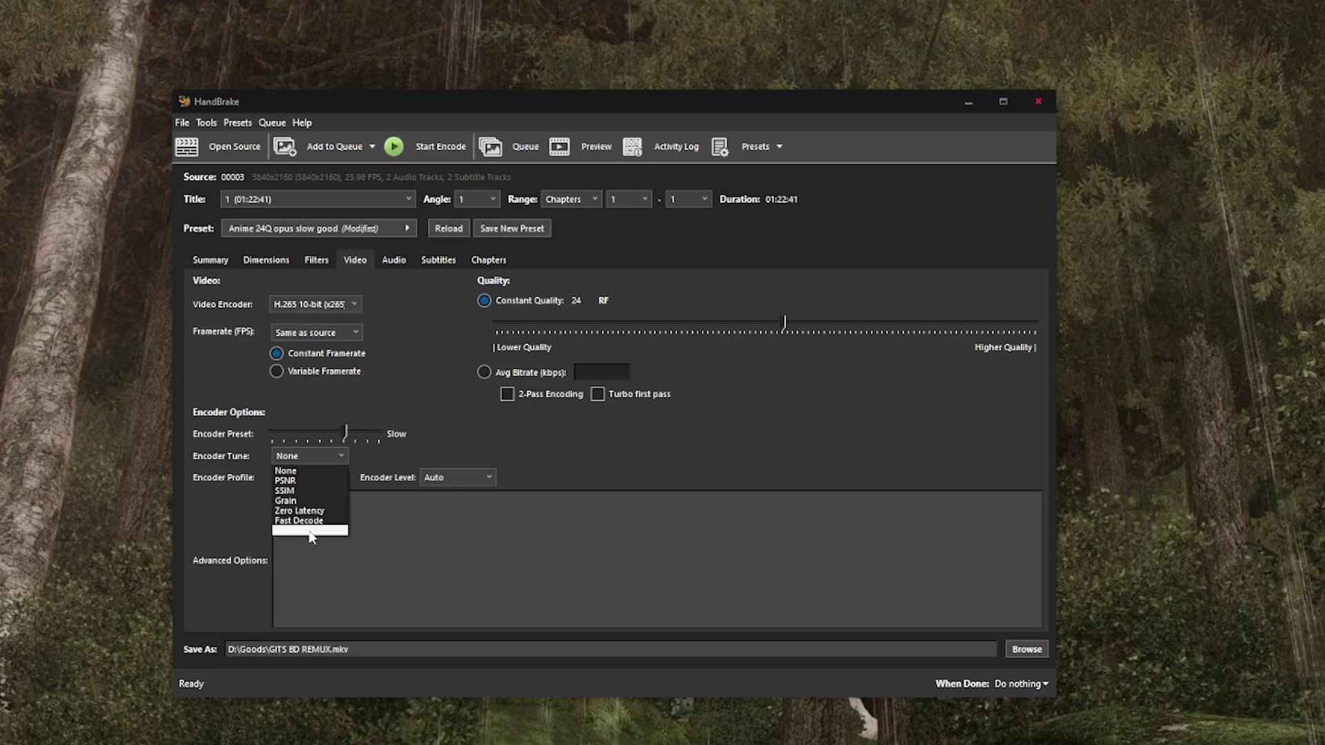
left_click(310, 533)
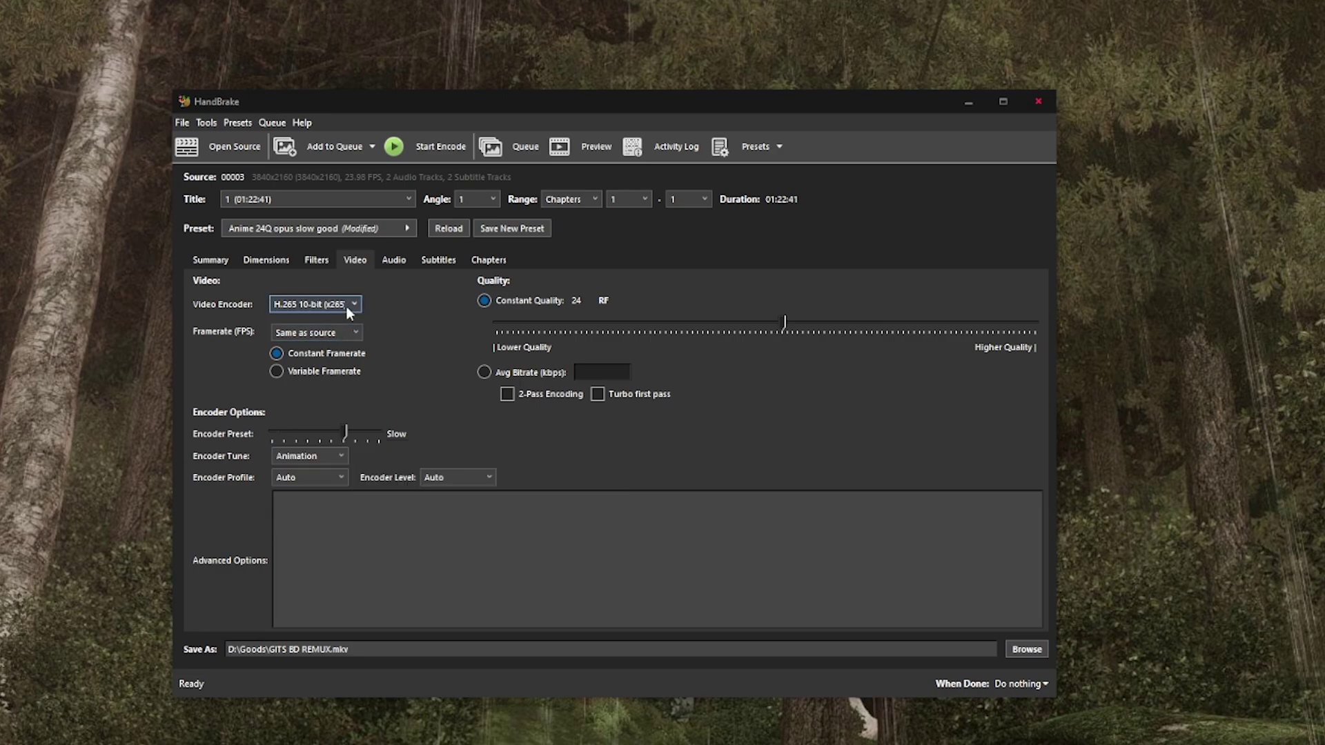
left_click(333, 458)
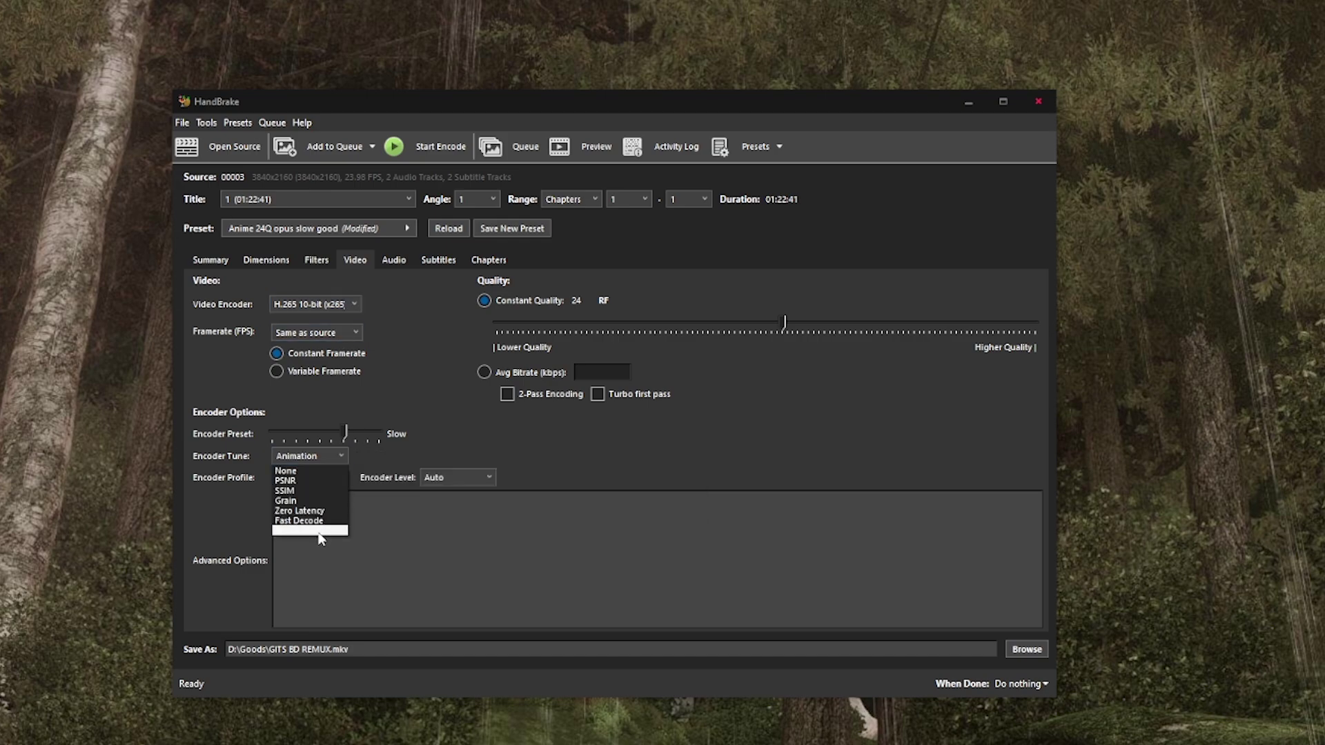
left_click(319, 532)
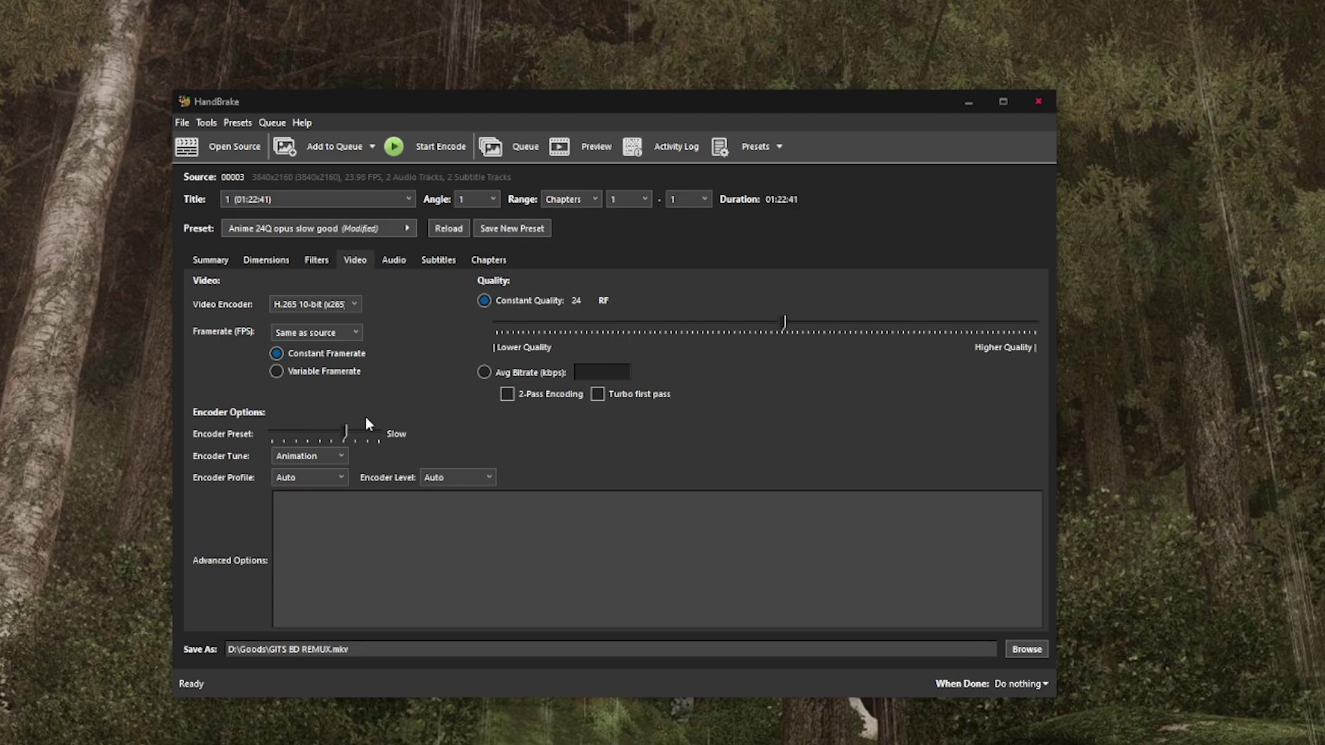
left_click(337, 456)
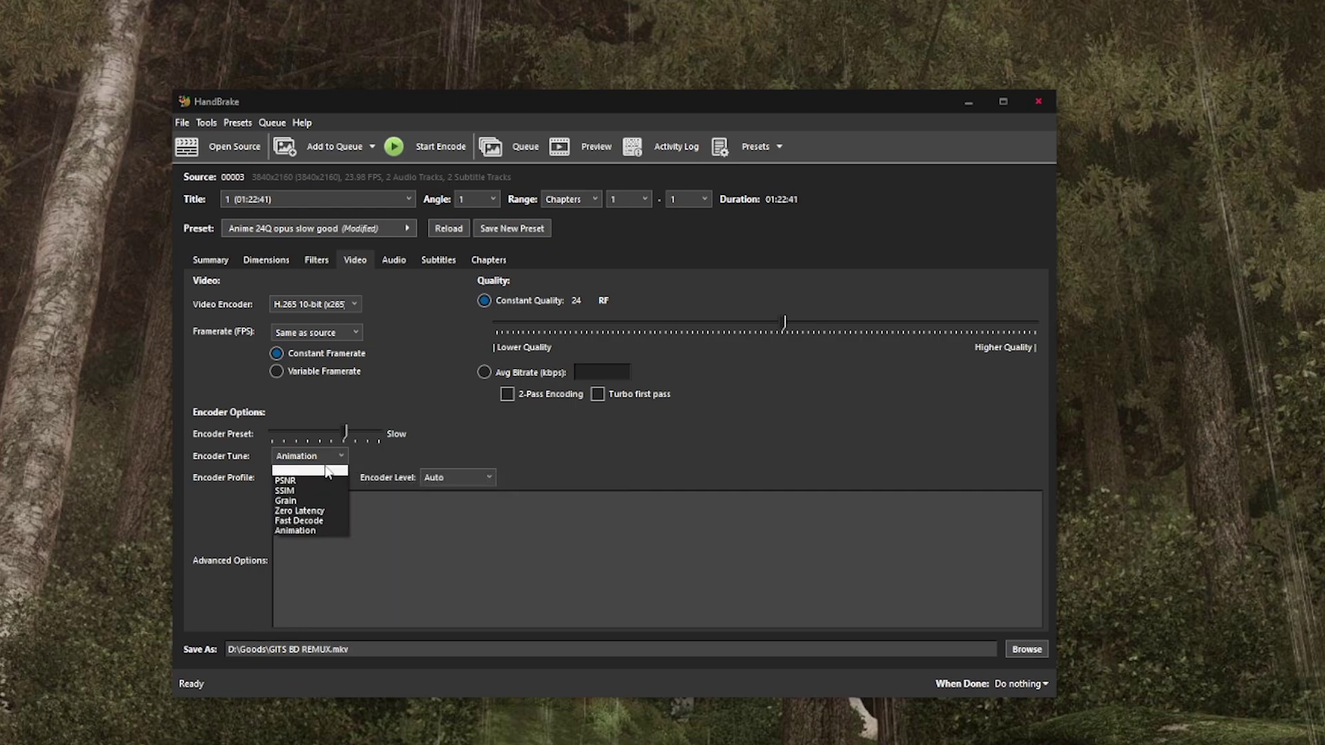
left_click(323, 458)
left_click(323, 458)
left_click(323, 458)
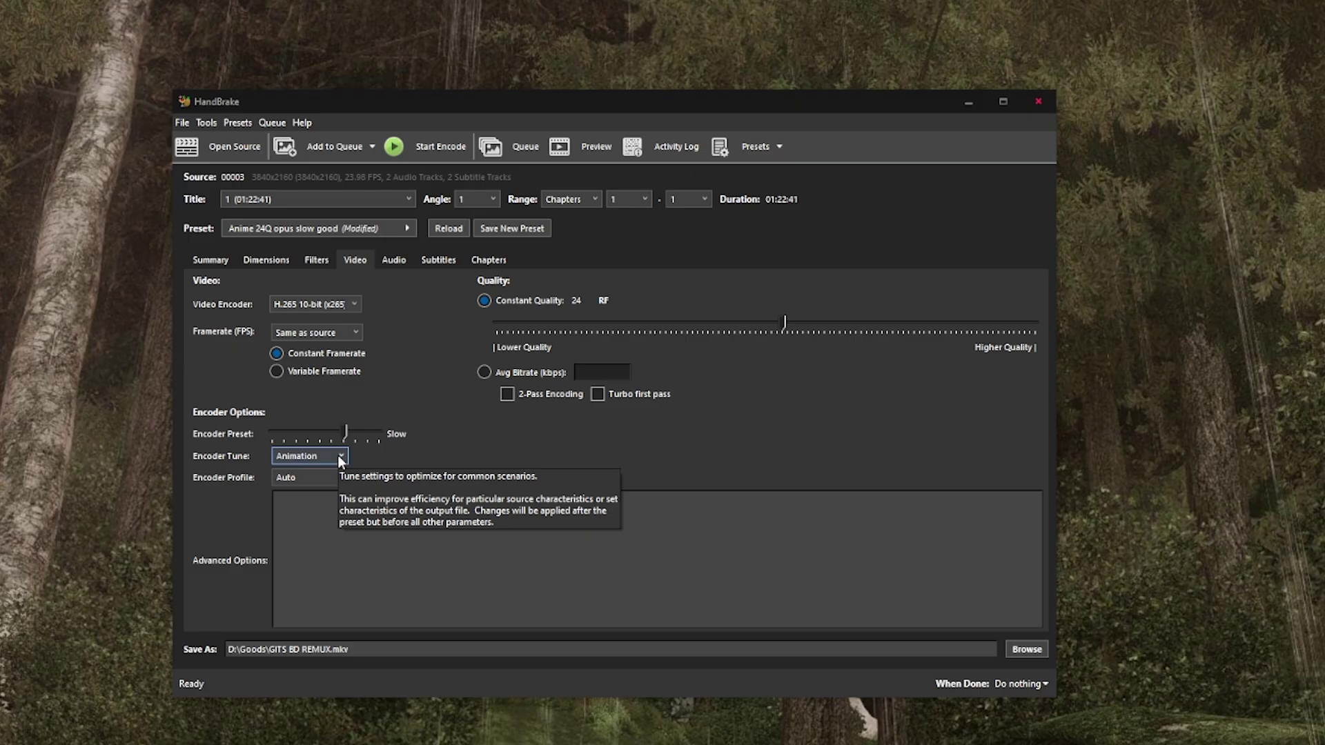
left_click(337, 454)
- Switch the encoder tune from Animation to Grain
left_click(297, 499)
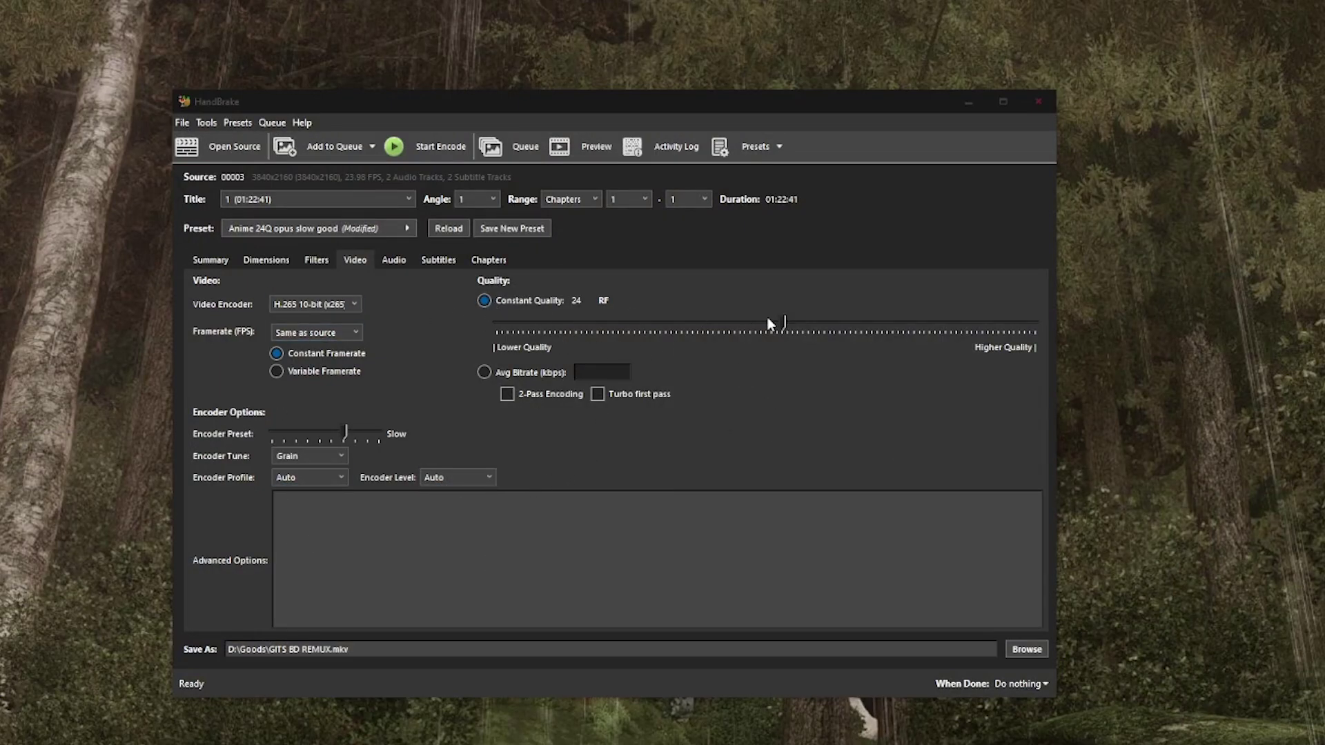
- Return the encoder tune from Grain to Animation
mouse_move(782, 324)
left_mouse_down()
mouse_move(797, 326)
mouse_move(785, 332)
left_mouse_up()
left_click(331, 454)
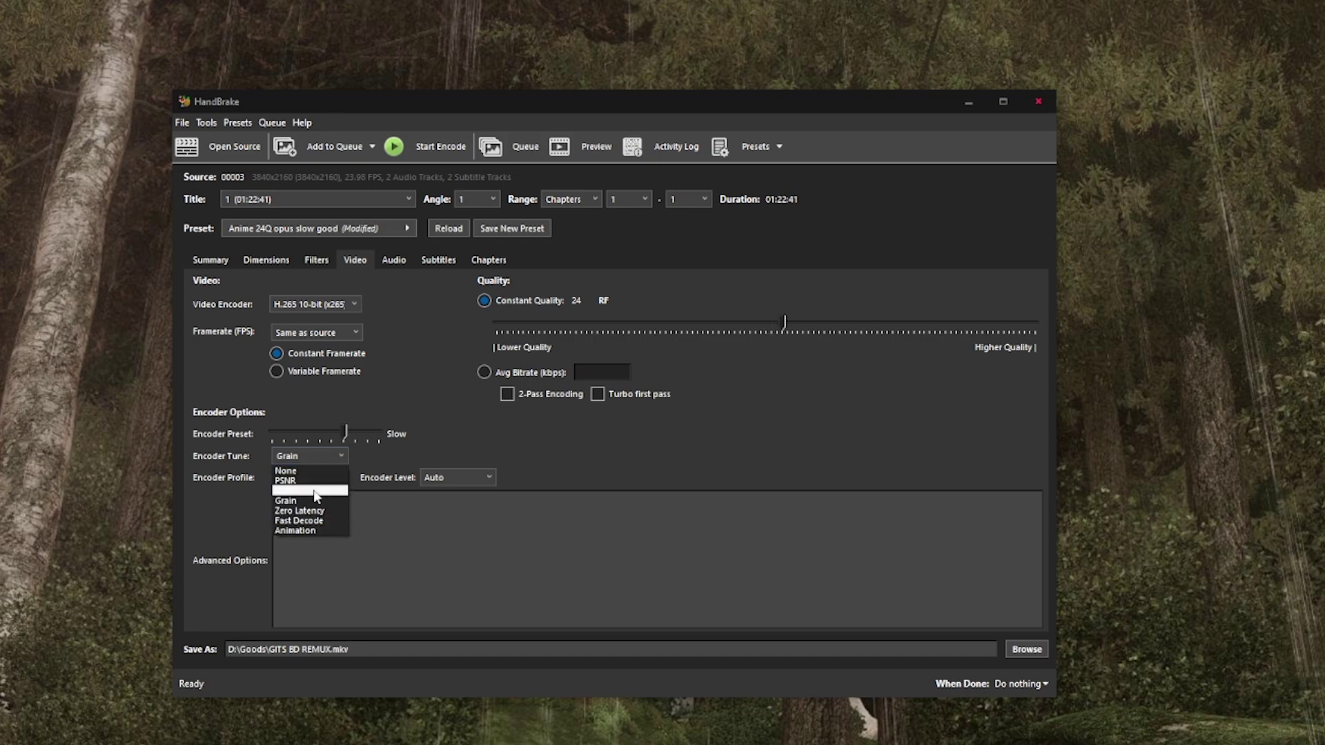
left_click(308, 532)
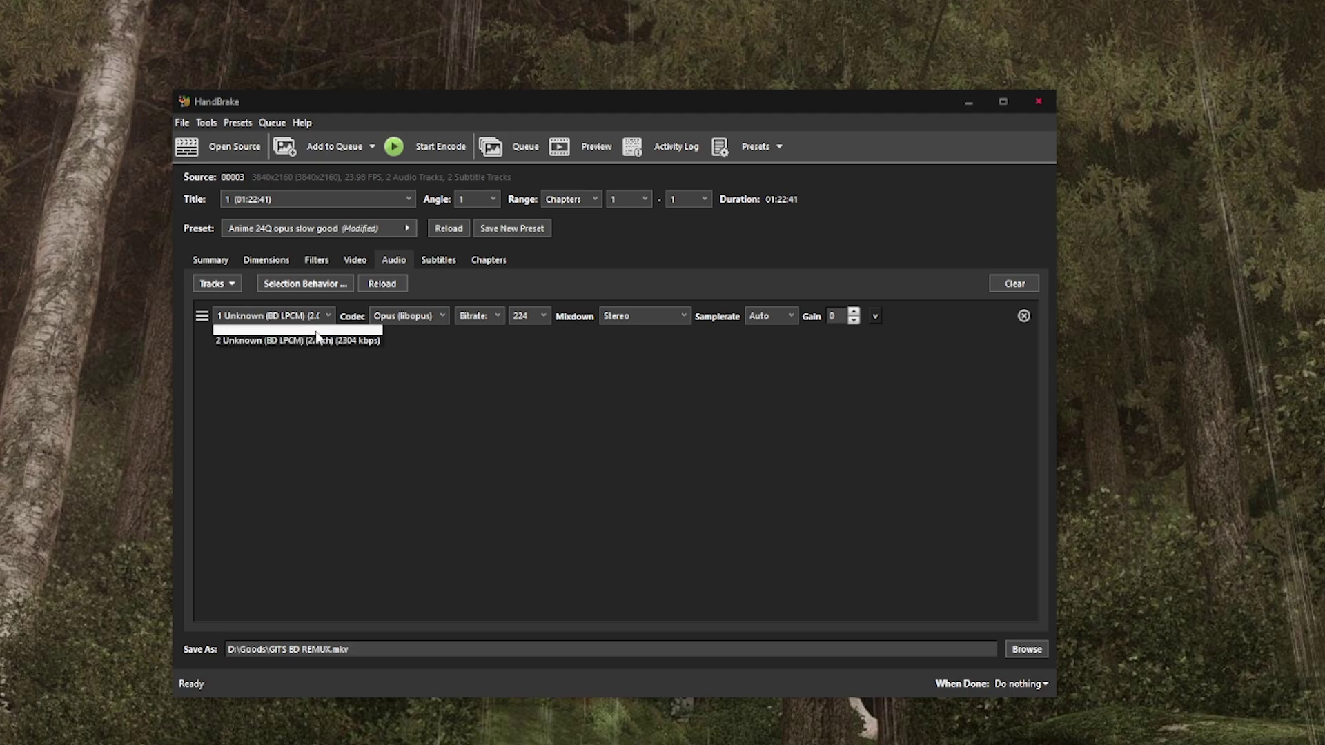
- Confirm audio track 1 as the source with the Opus codec
left_click(316, 330)
left_click(278, 312)
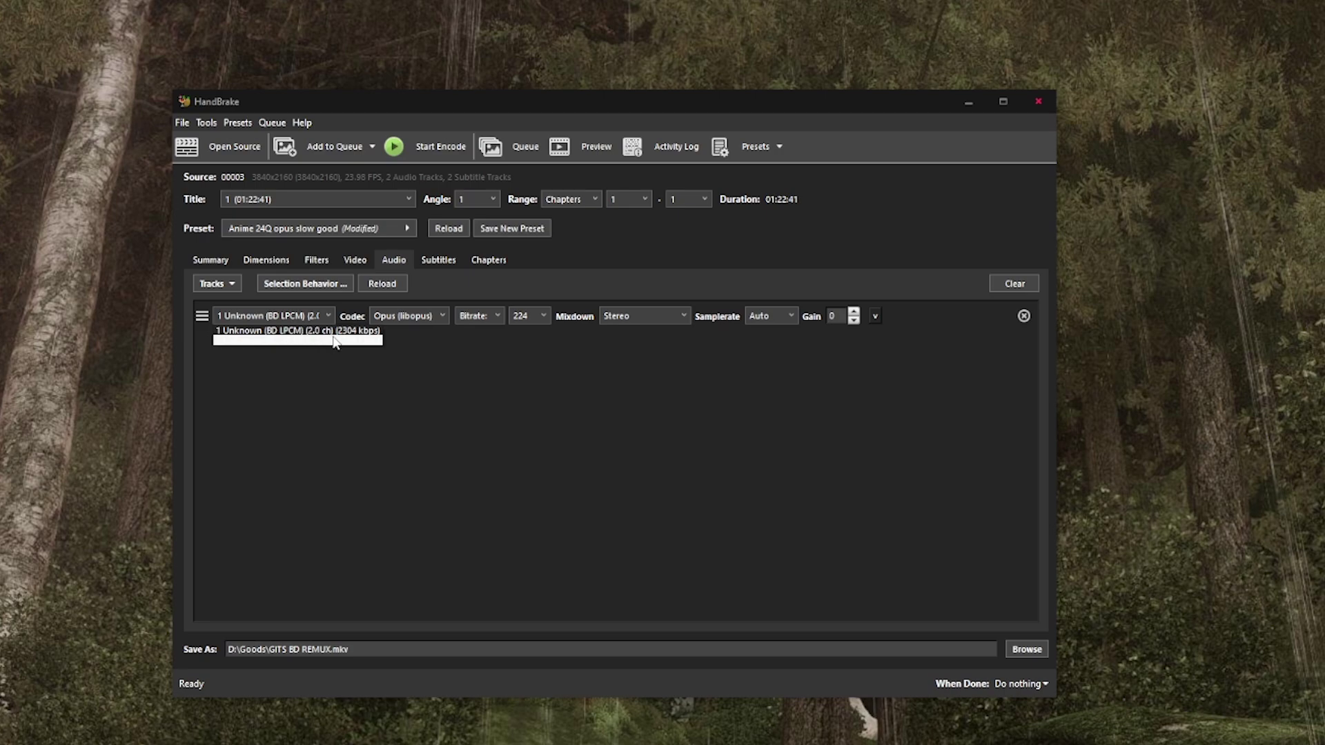
left_click(248, 330)
left_click(409, 317)
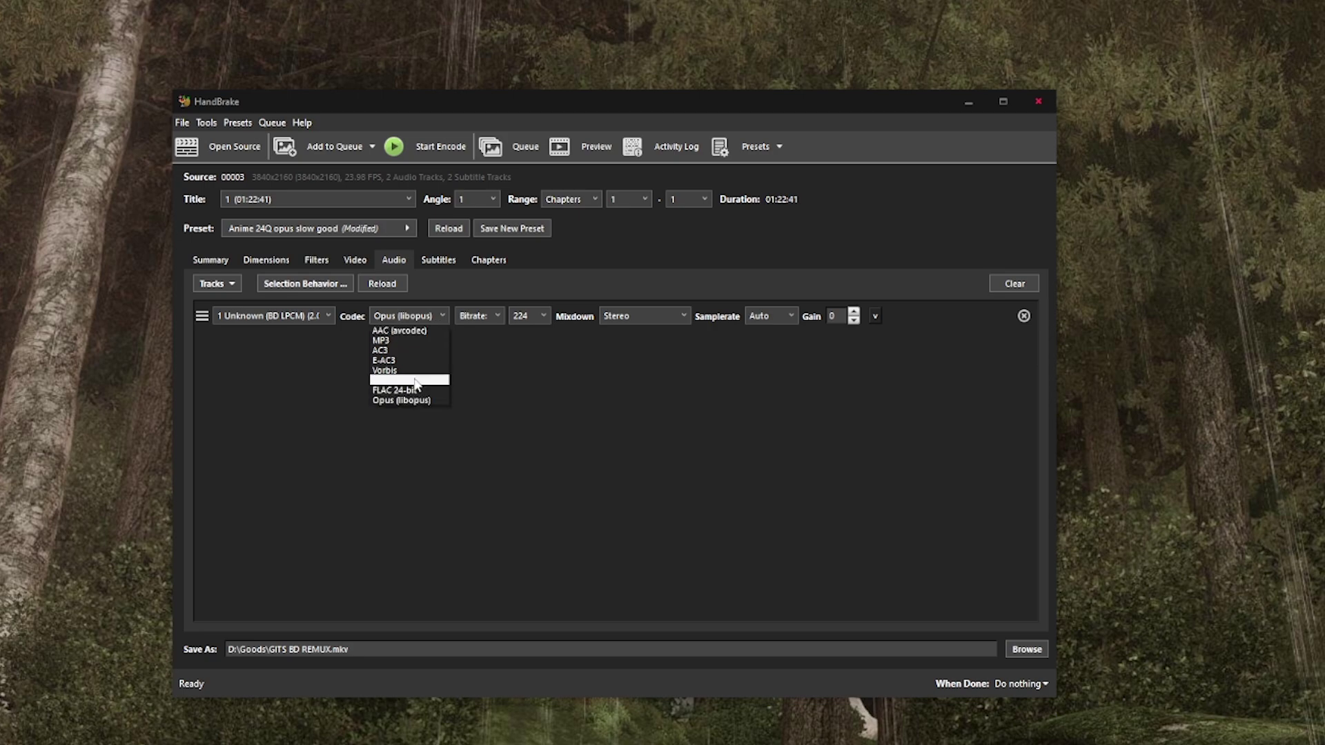
key("Escape")
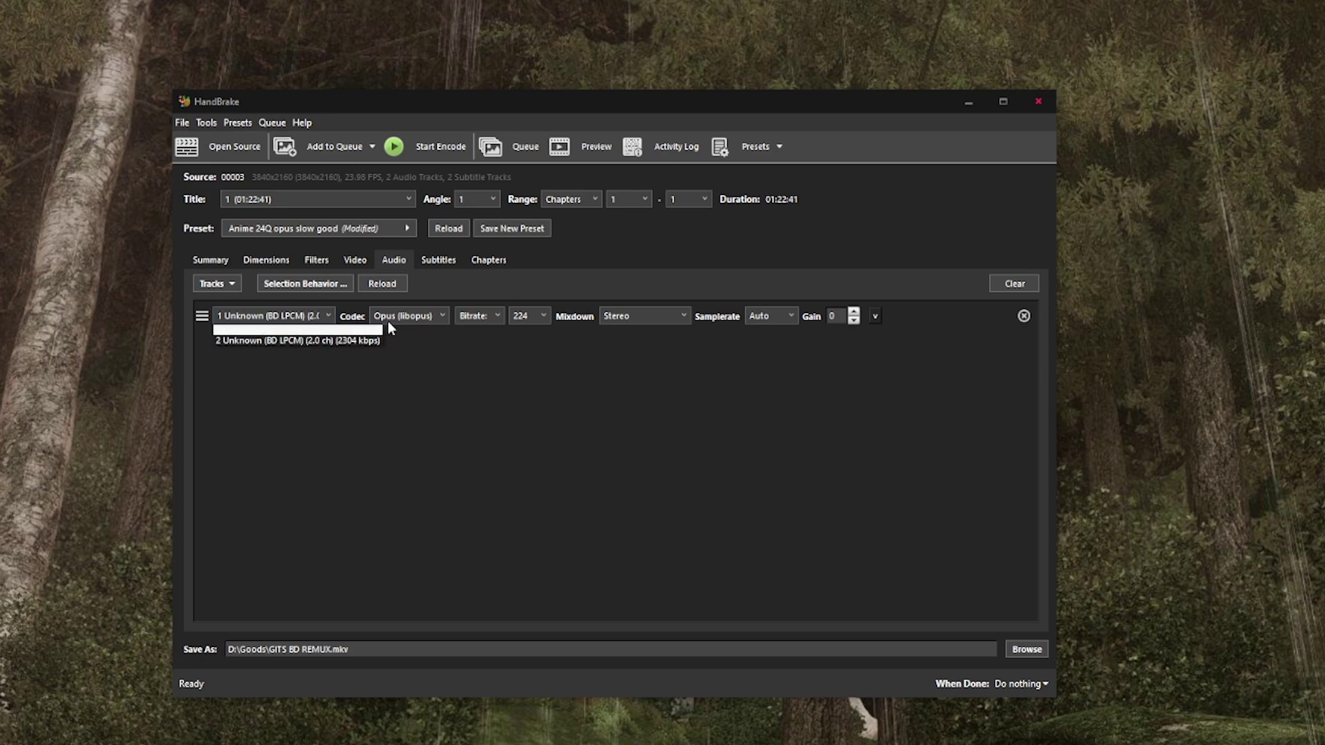
left_click(409, 316)
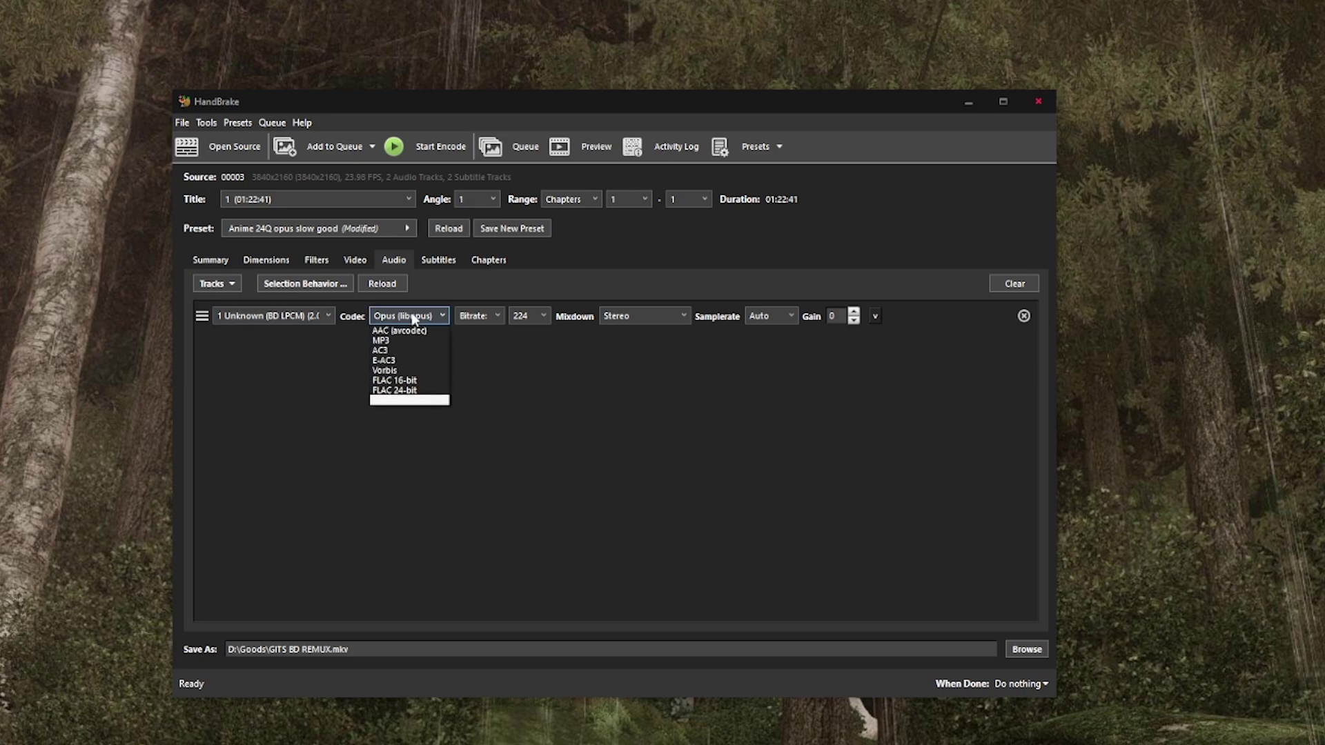
left_click(379, 431)
- Set the Opus track bitrate to 128 kbps, keeping Stereo mixdown
left_click(545, 316)
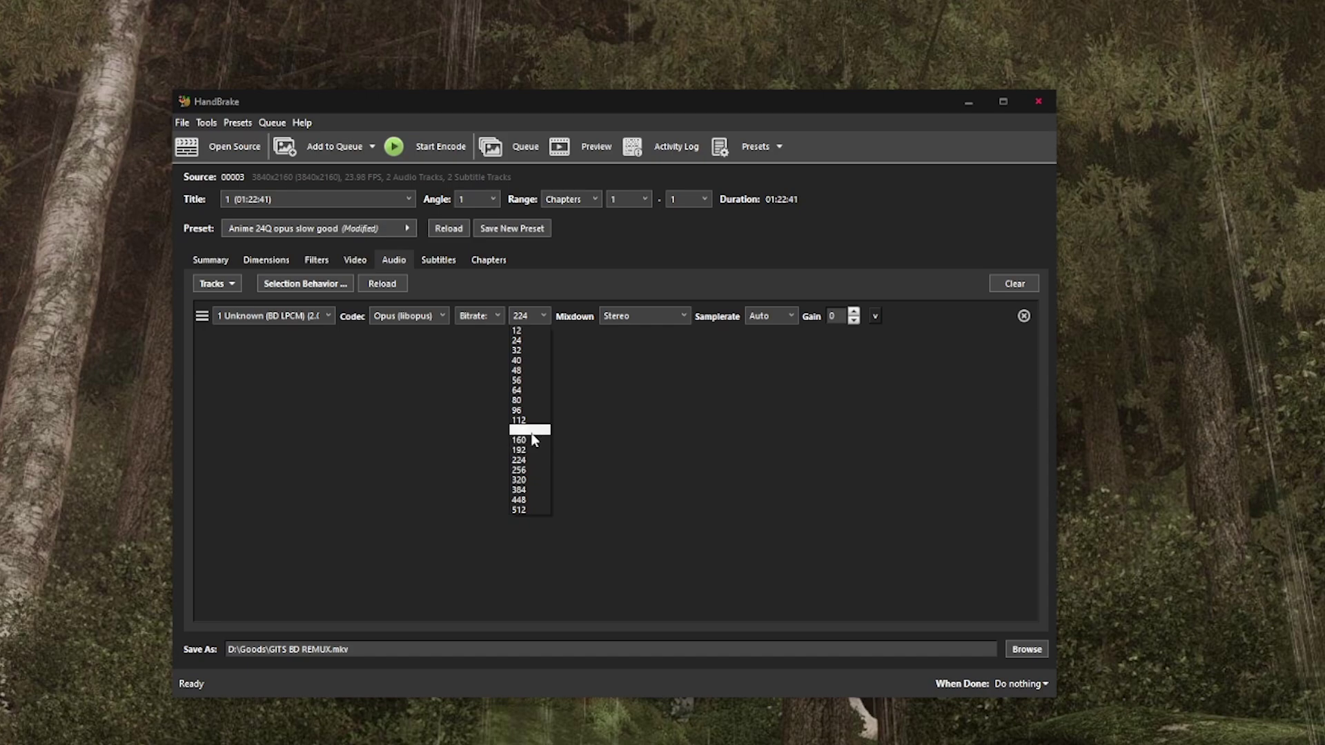
left_click(533, 433)
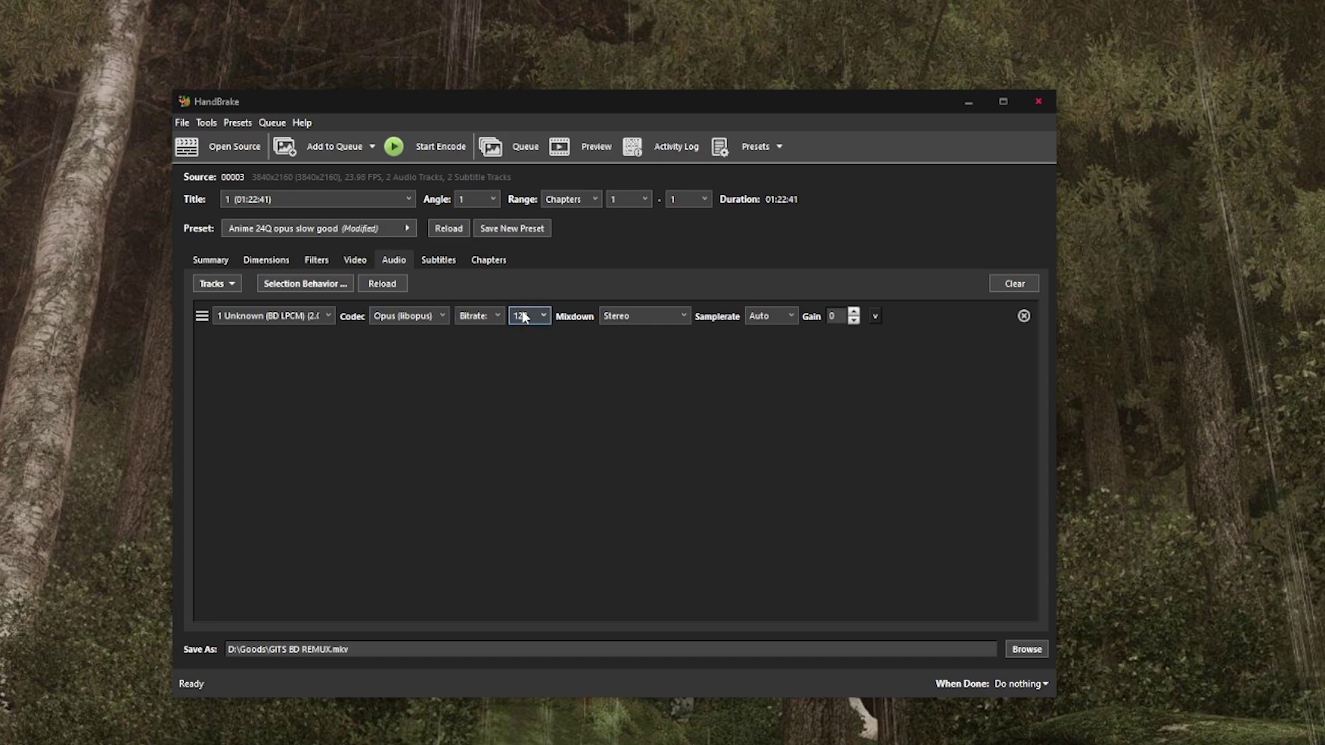
left_click(630, 312)
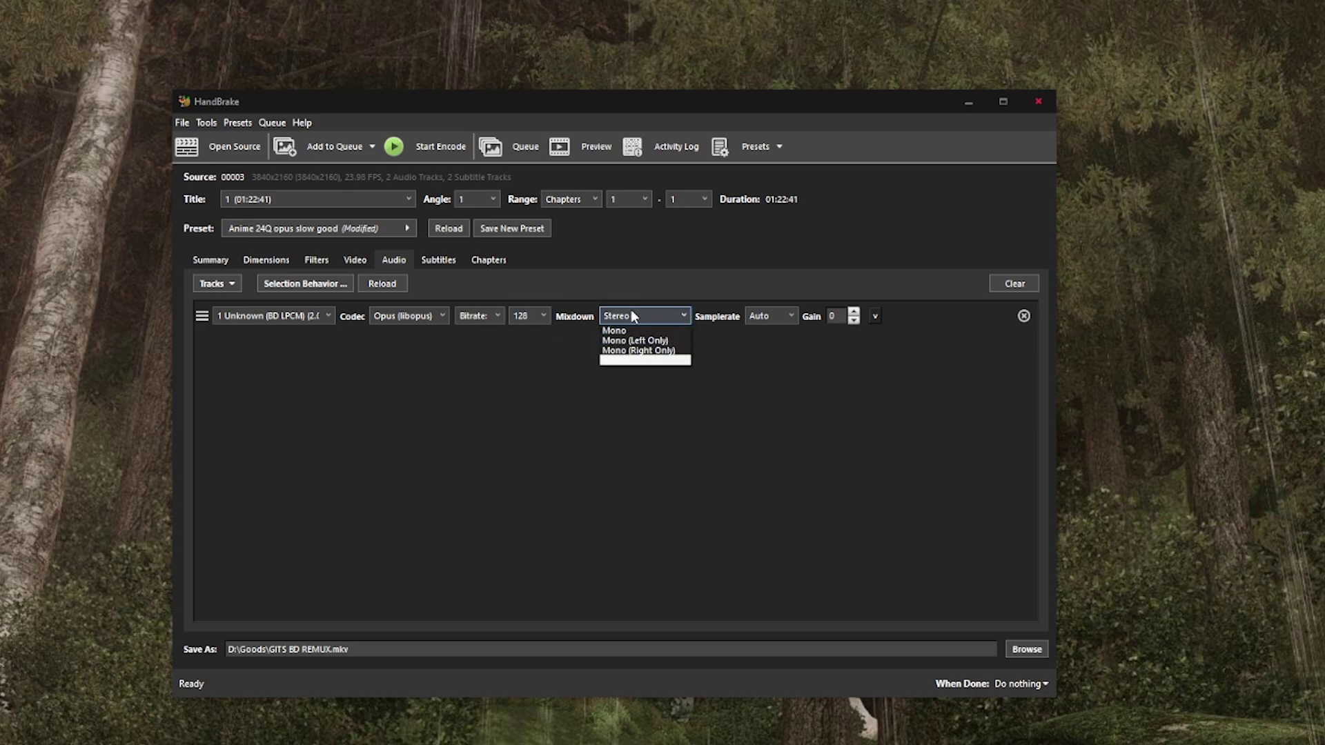
left_click(578, 408)
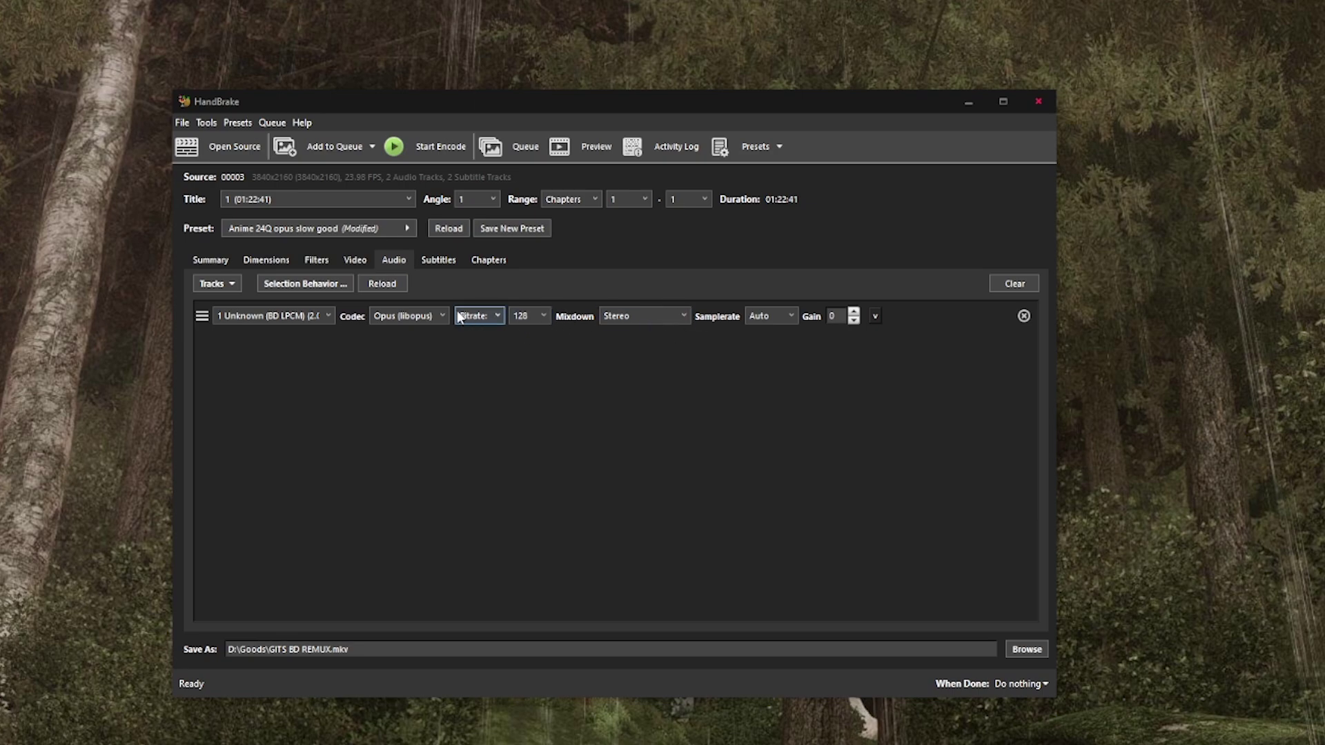
- Raise the Opus track bitrate to 384, then 448 kbps, keeping Stereo mixdown
left_click(633, 316)
left_click(600, 431)
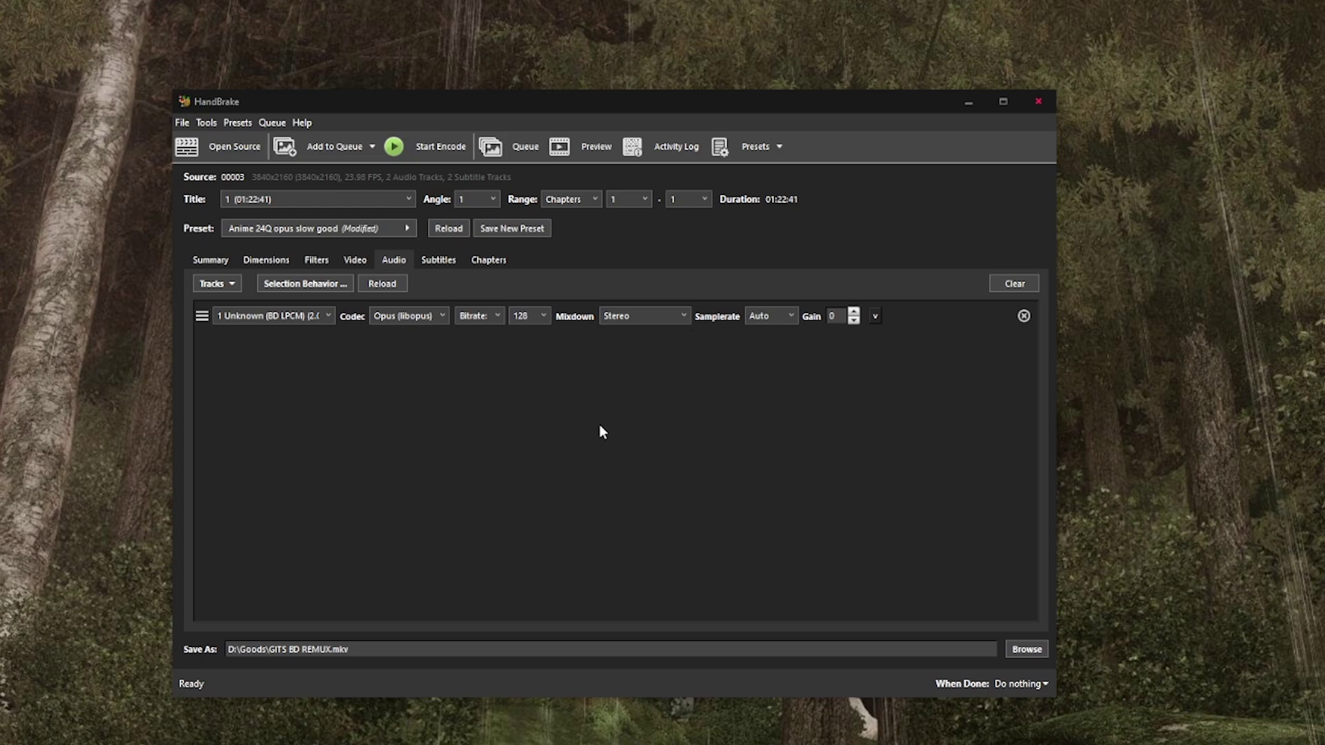
left_click(542, 320)
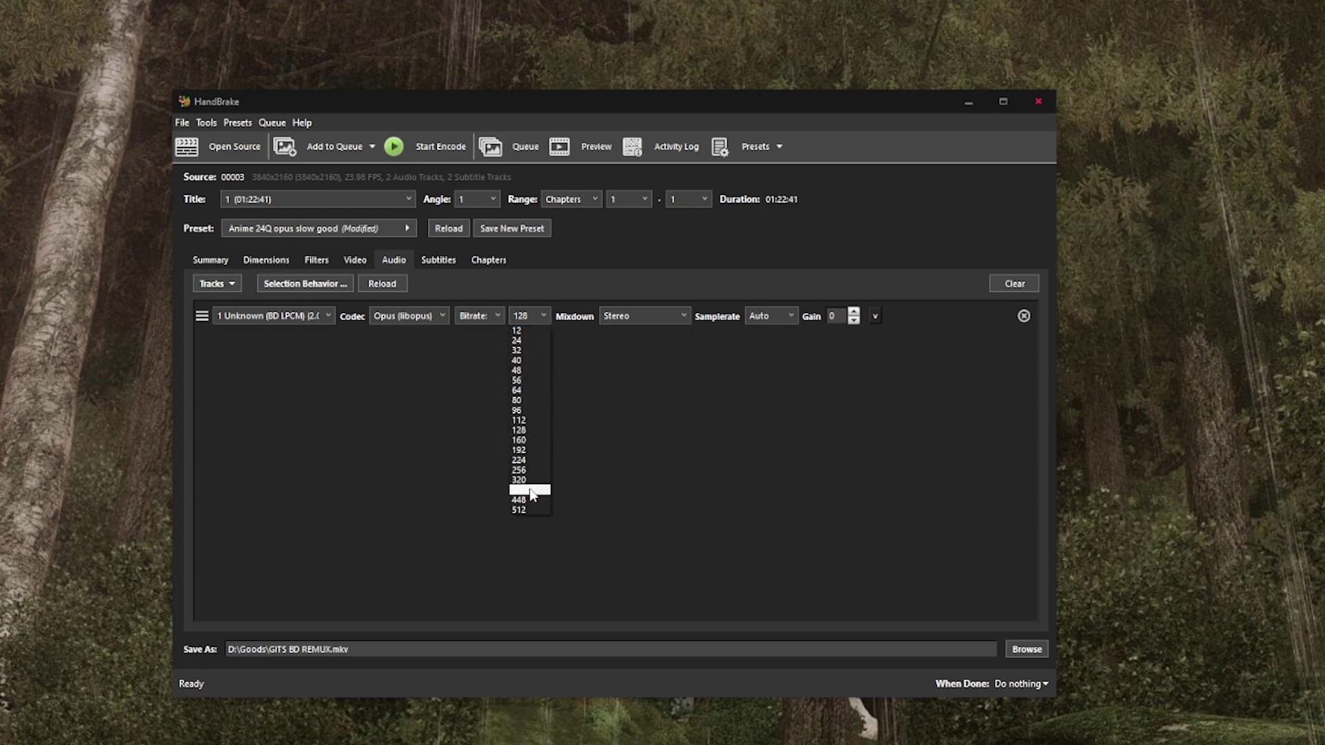
left_click(530, 490)
left_click(531, 322)
left_click(530, 501)
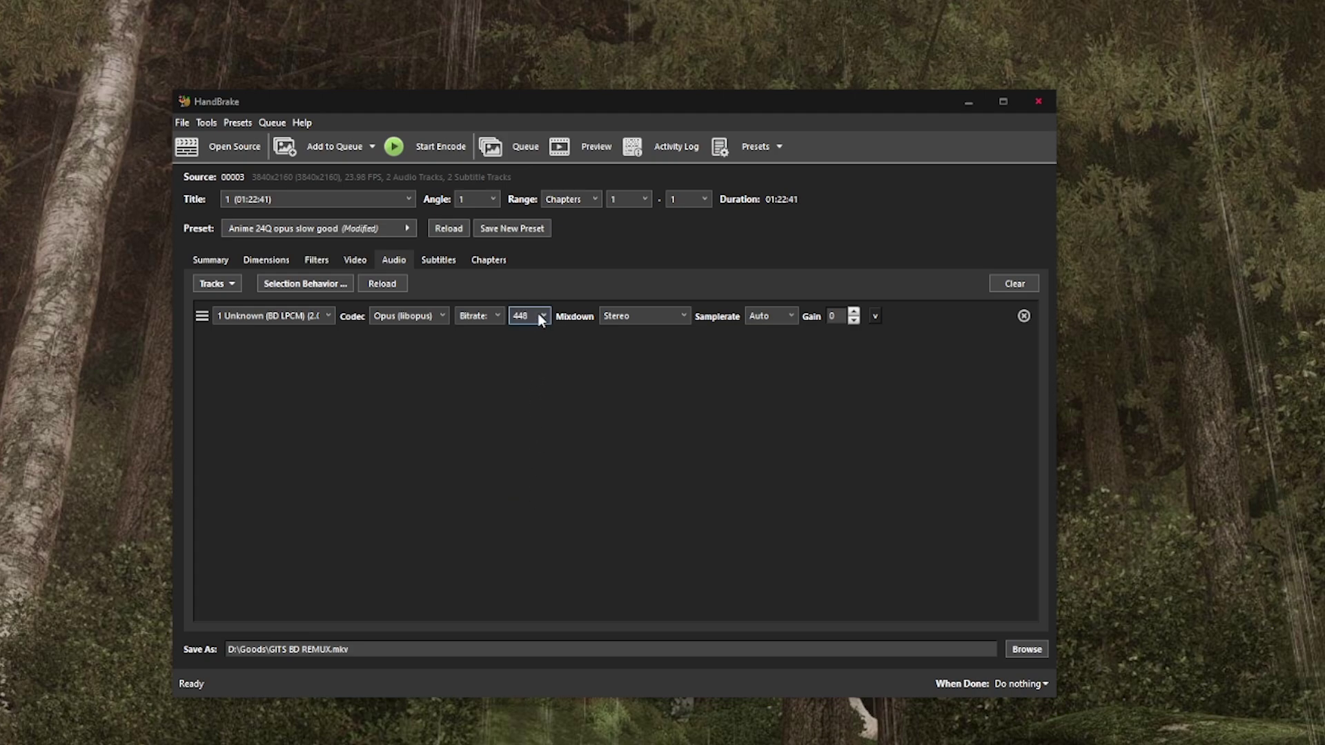
- Check the codec and source track lists, leaving Opus and track 1 unchanged
left_click(409, 320)
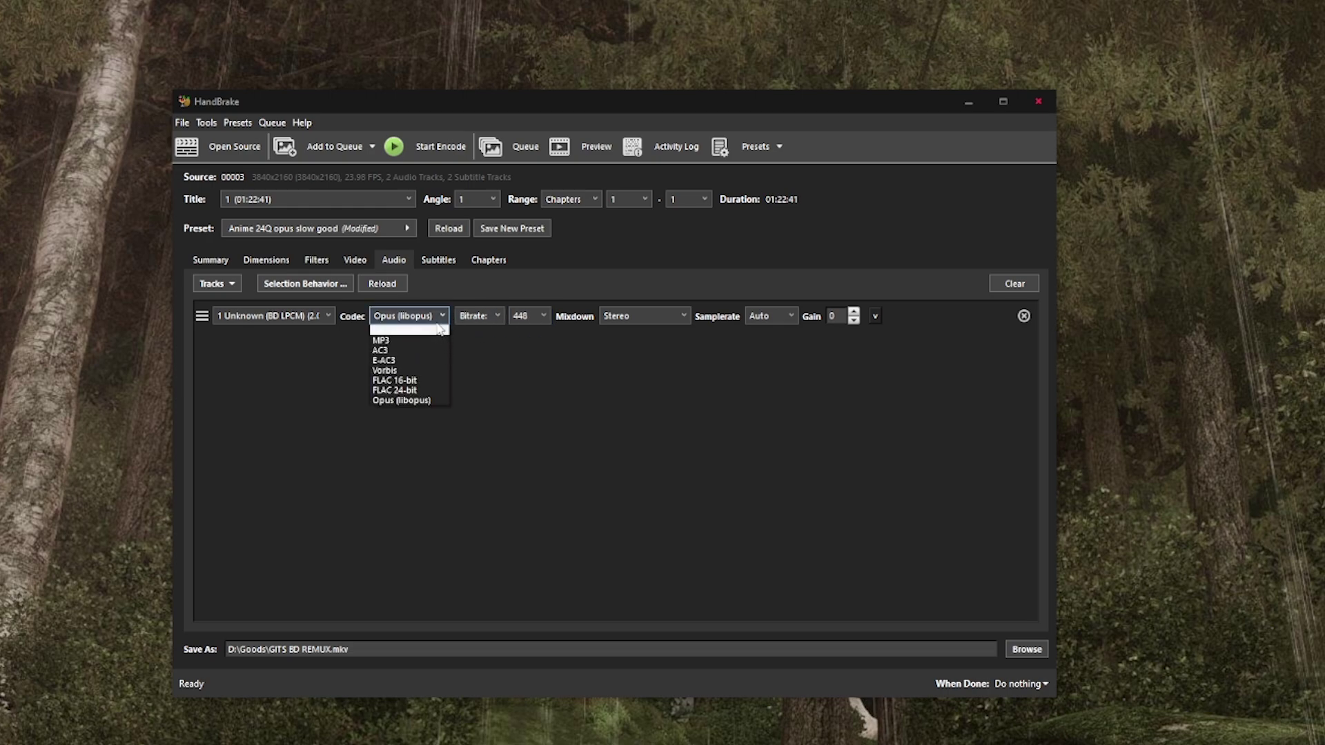
left_click(423, 432)
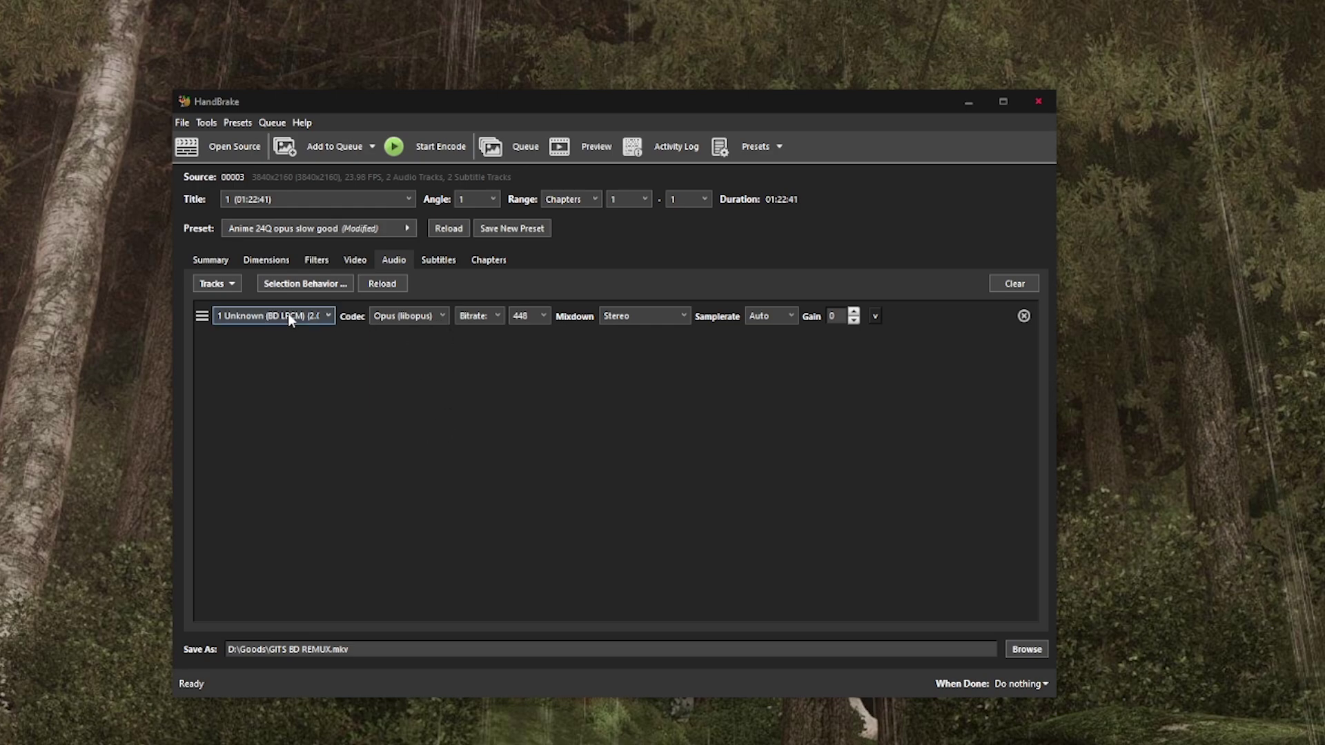
left_click(304, 322)
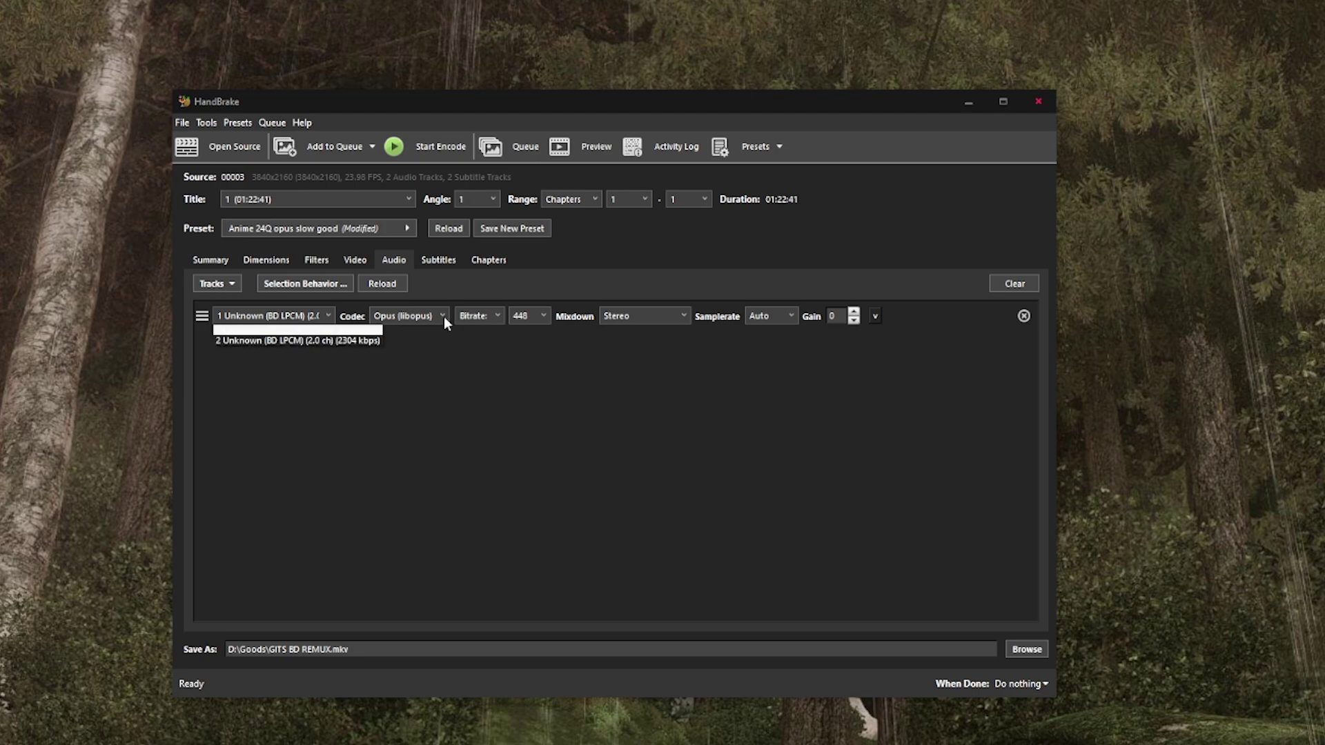
left_click(409, 405)
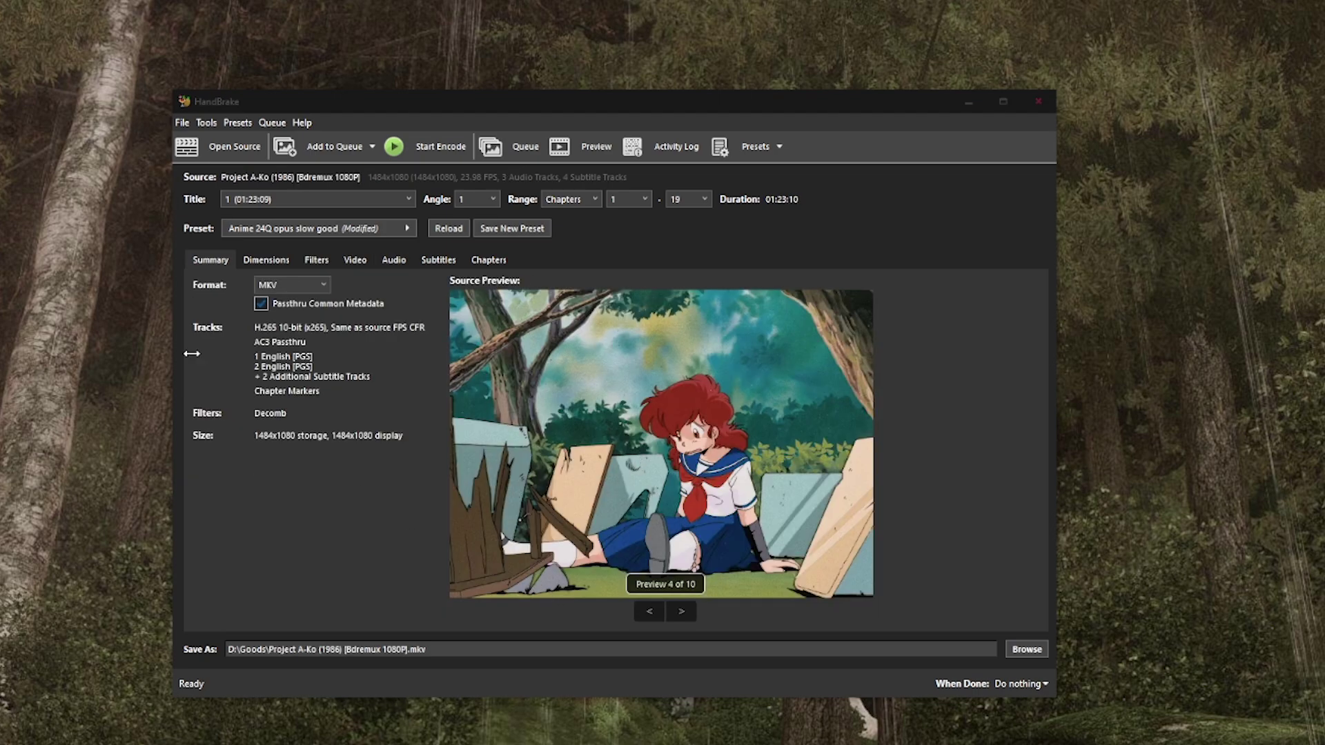
- Keep Japanese AC3 2.0 track 1 as the sole audio track, set to AC3 Passthru
left_click(395, 261)
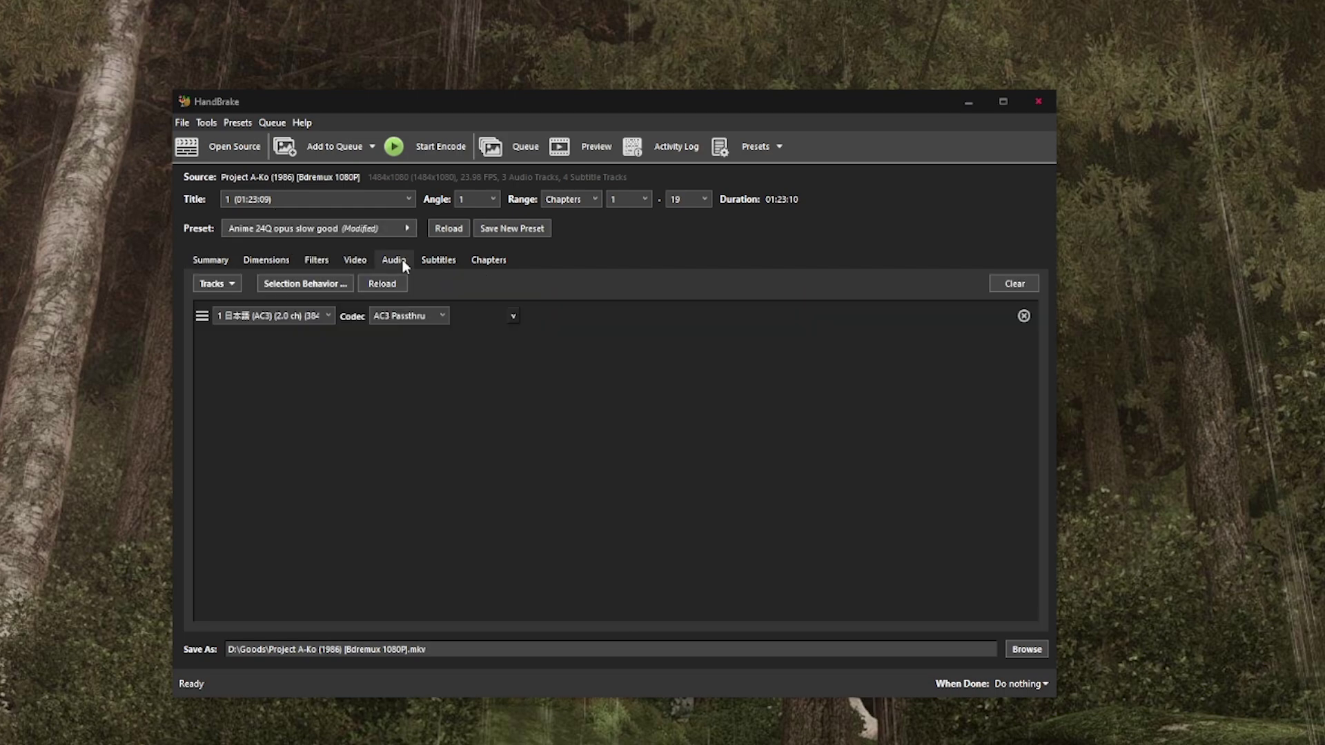
left_click(316, 316)
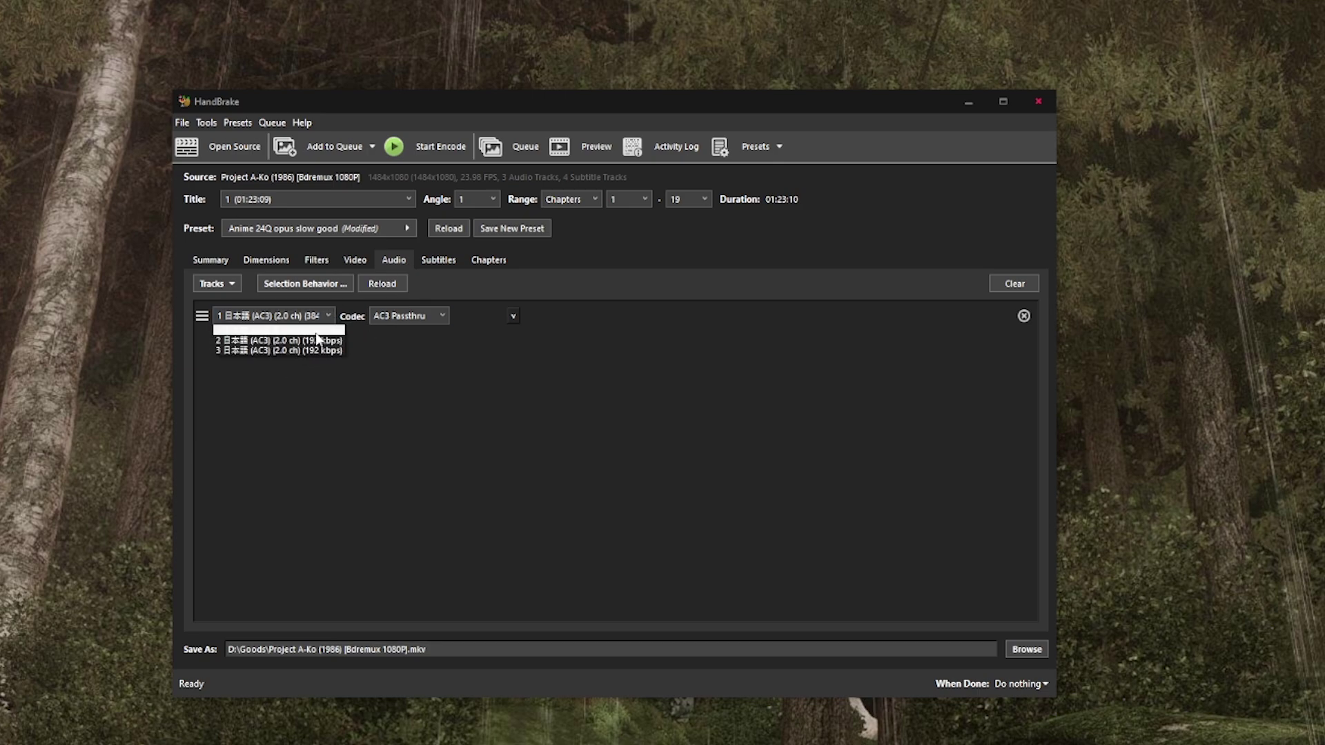
left_click(314, 330)
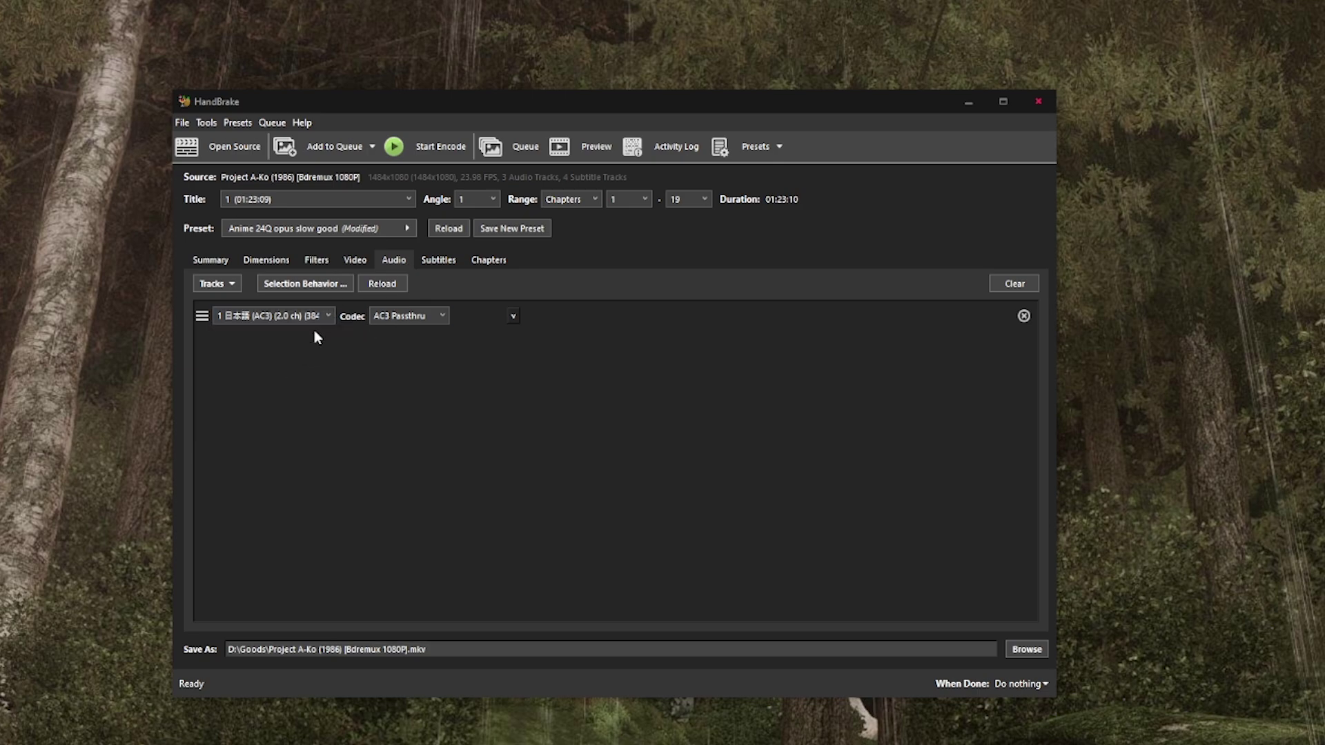
left_click(440, 317)
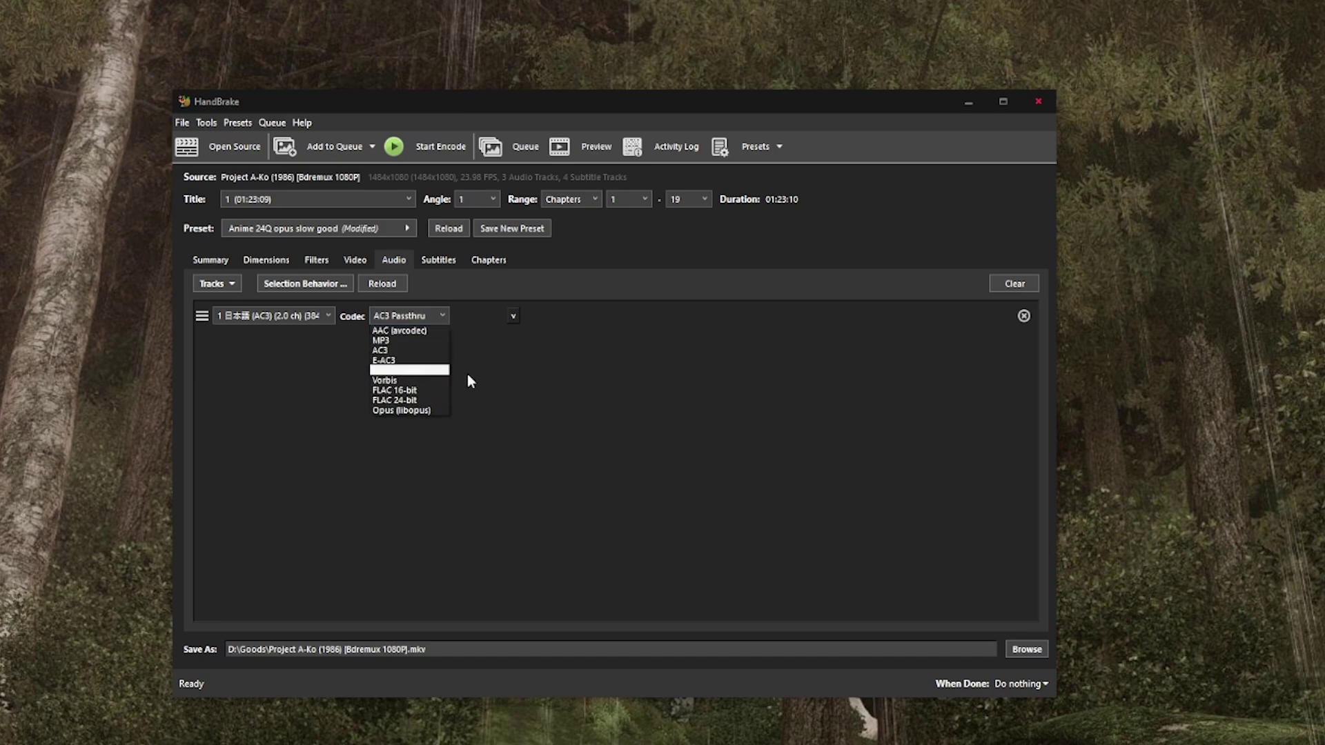
left_click(412, 371)
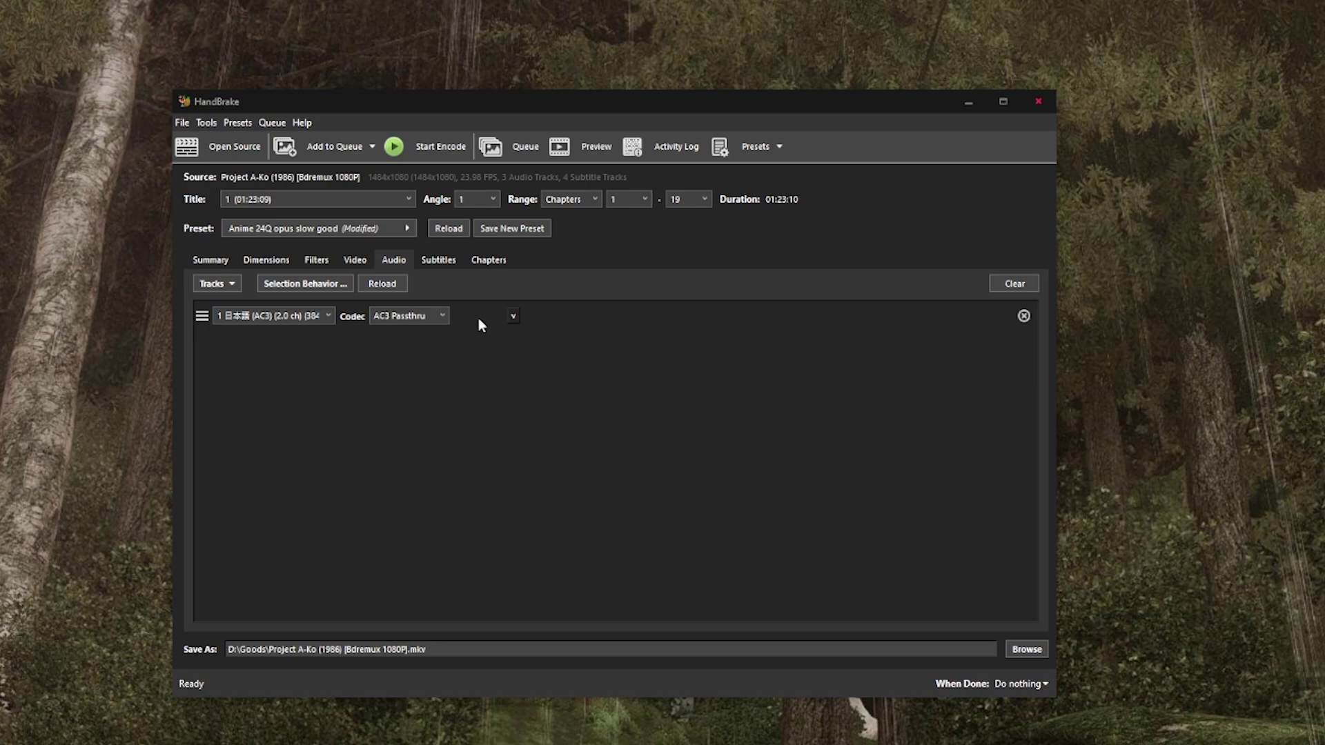
- Delete the two commentary and English Forced subtitle tracks, leaving English [PGS] track 1 as the default
left_click(444, 263)
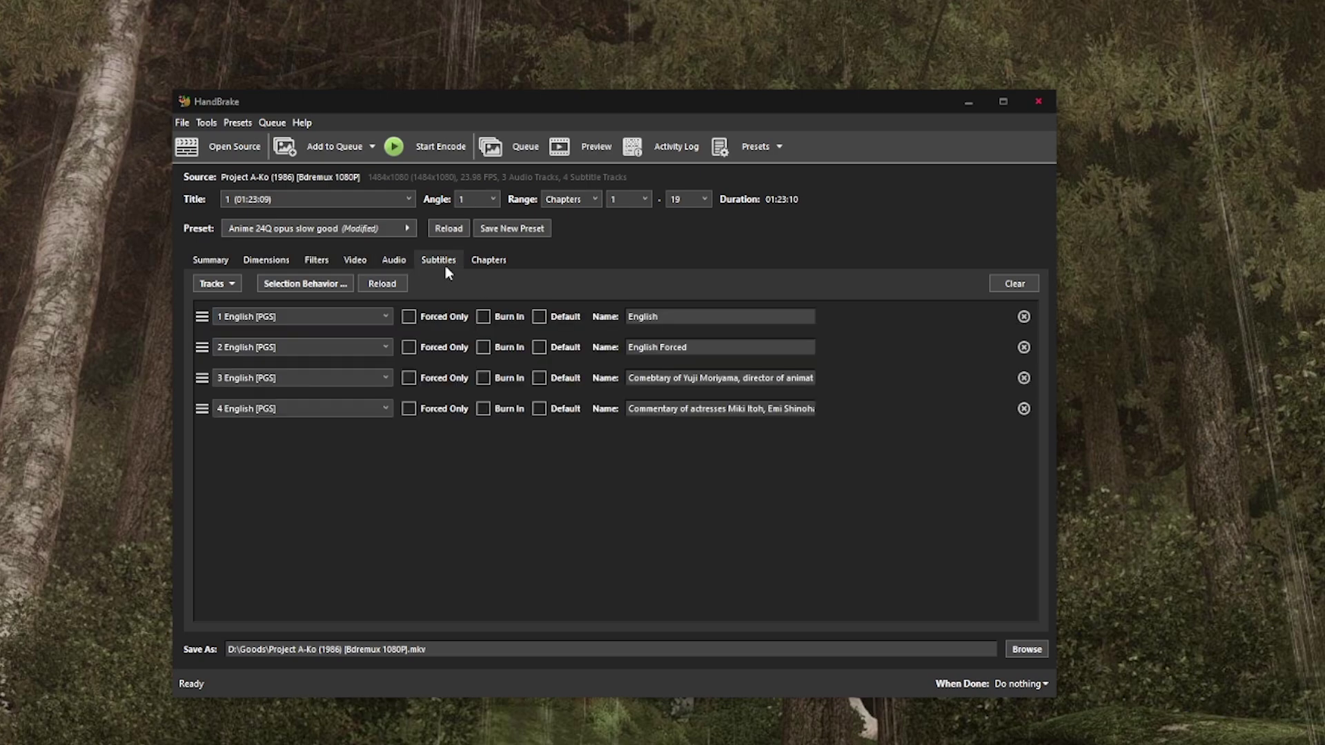
left_click(339, 315)
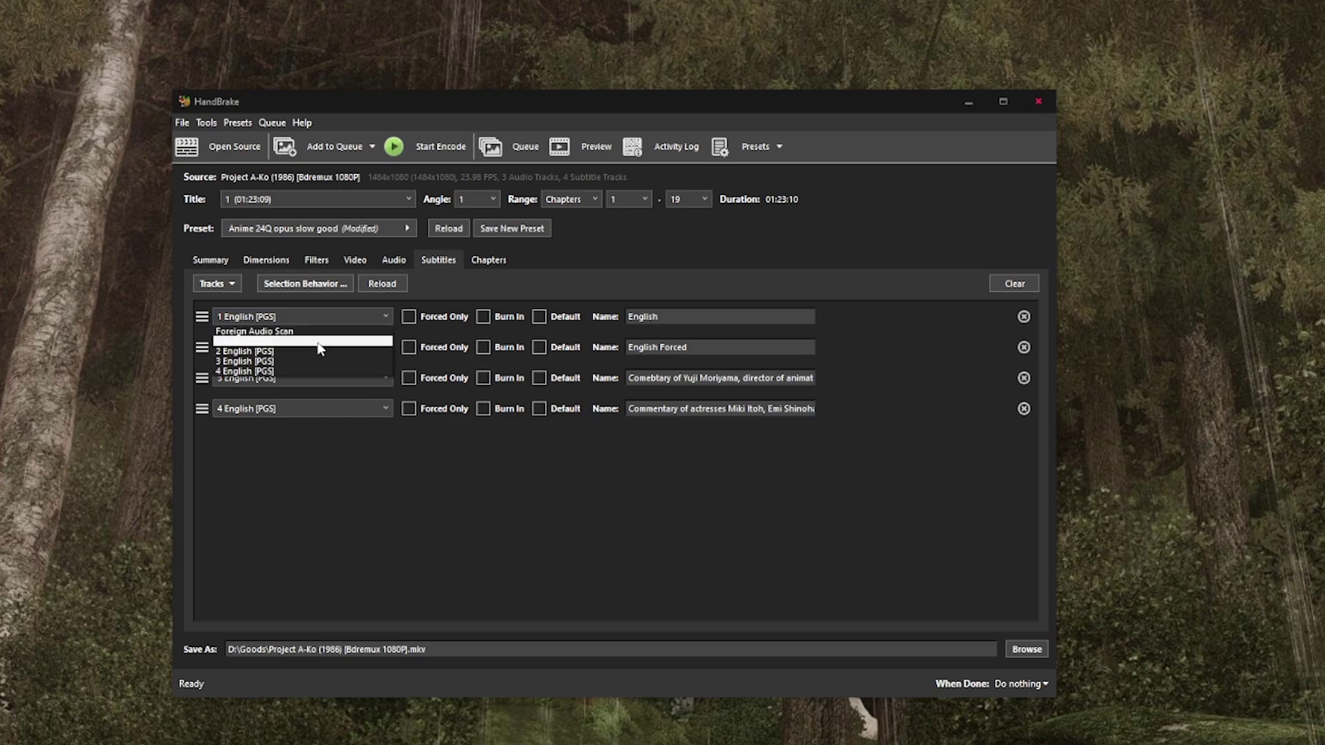
left_click(317, 342)
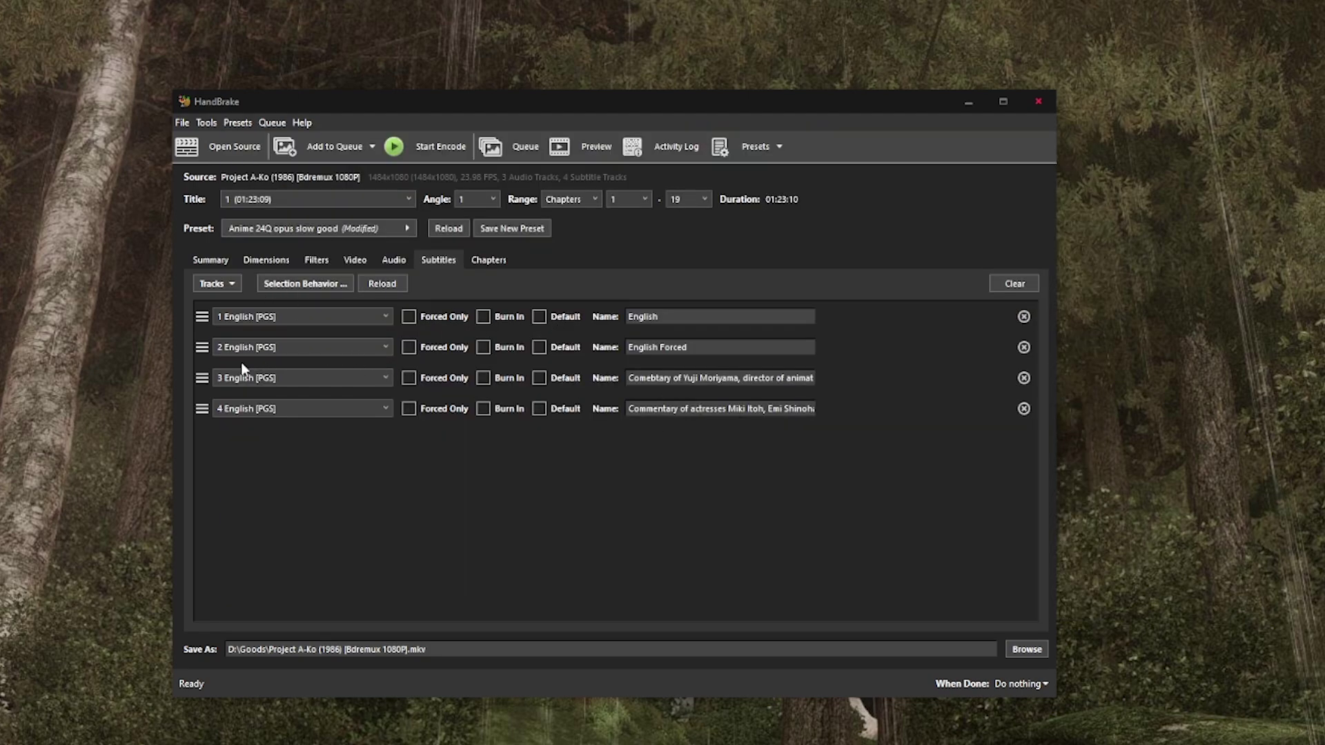
left_click(1023, 379)
left_click(1023, 378)
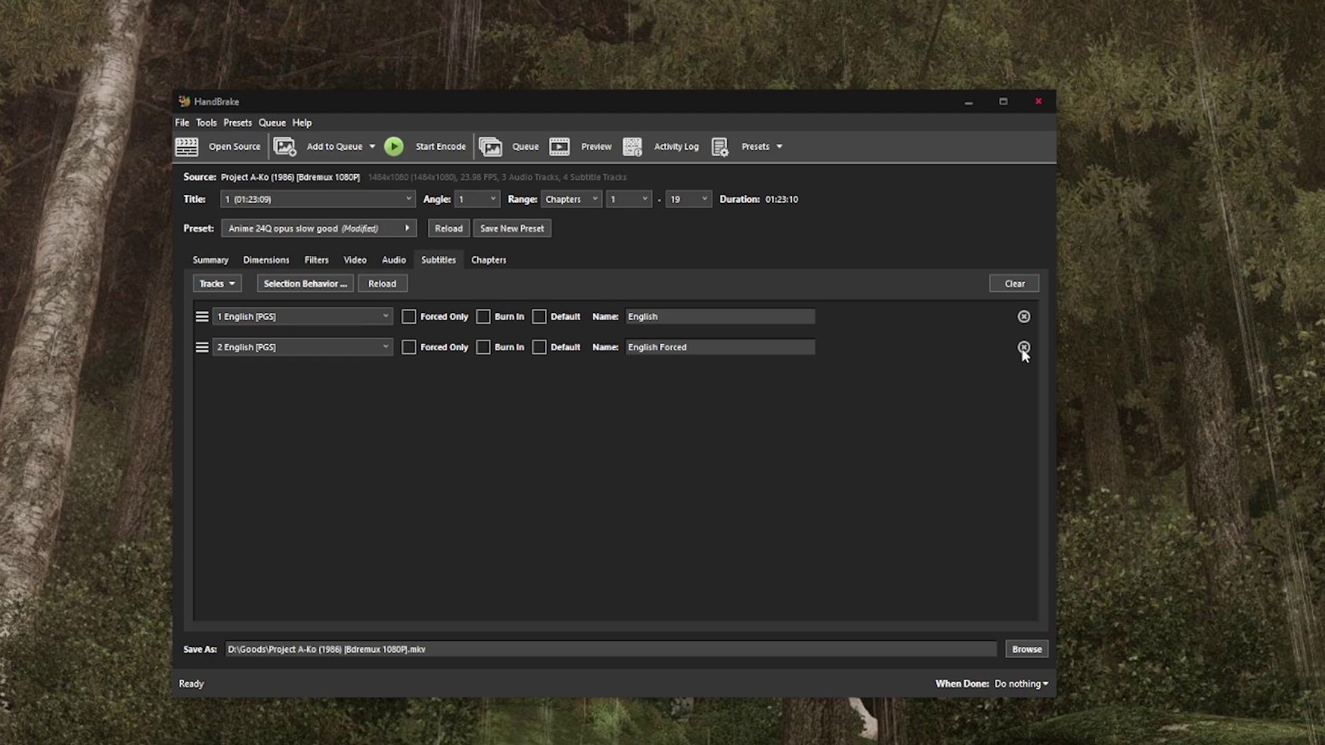
left_click(1024, 347)
left_click(539, 316)
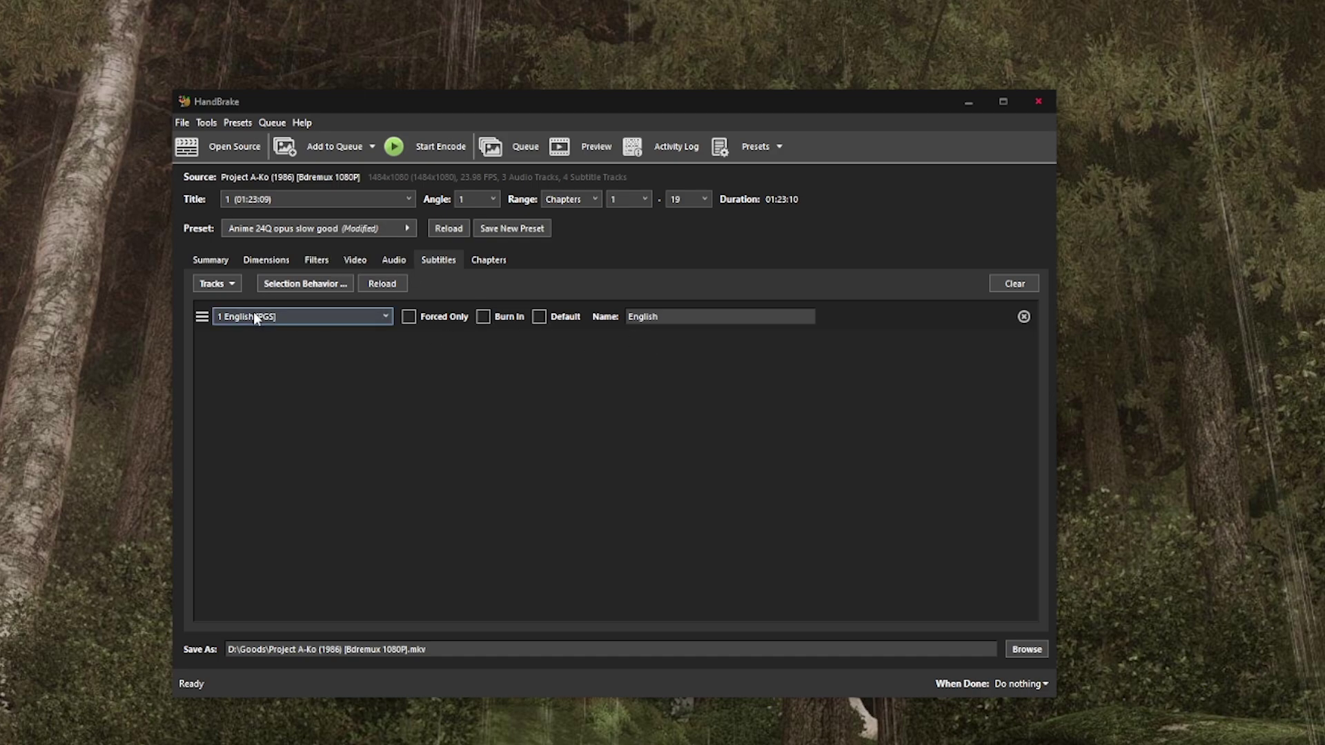
left_click(539, 316)
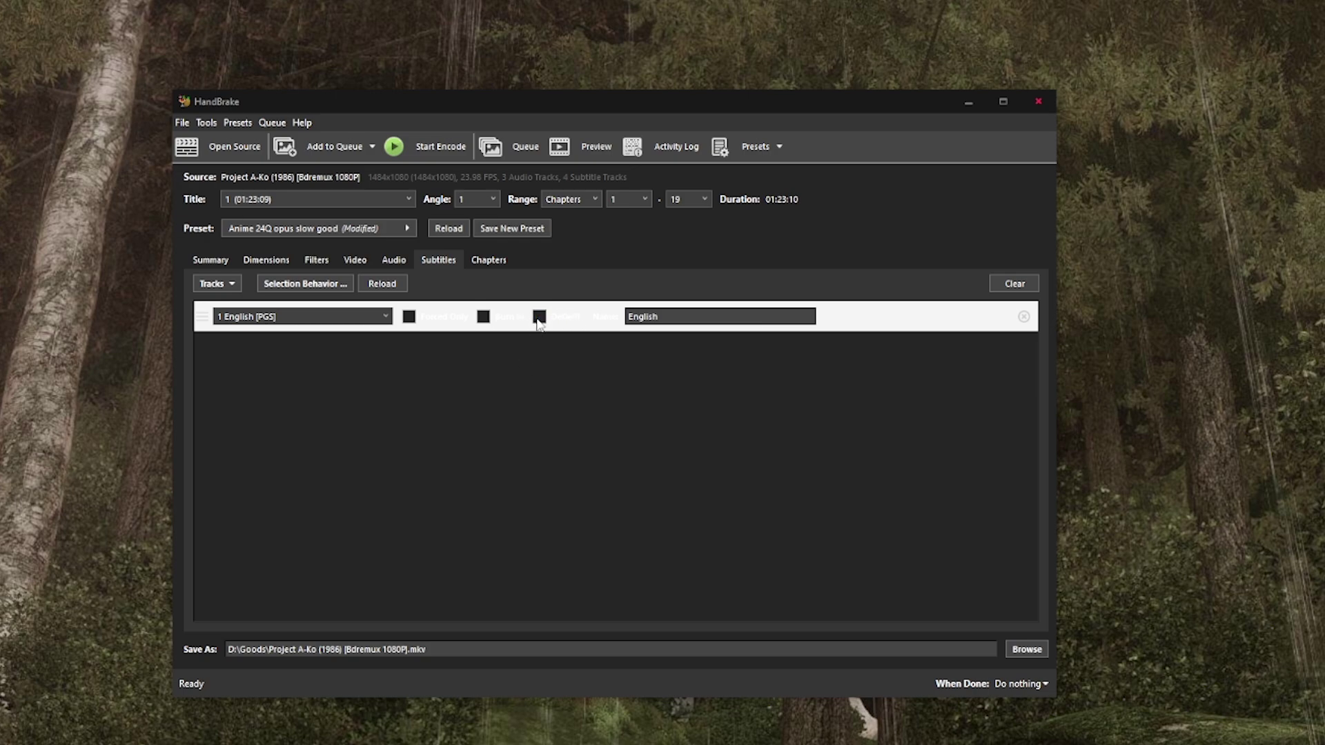
- Queue the animation-tuned A-Ko encode and place the Queue and main windows side by side
left_click(354, 259)
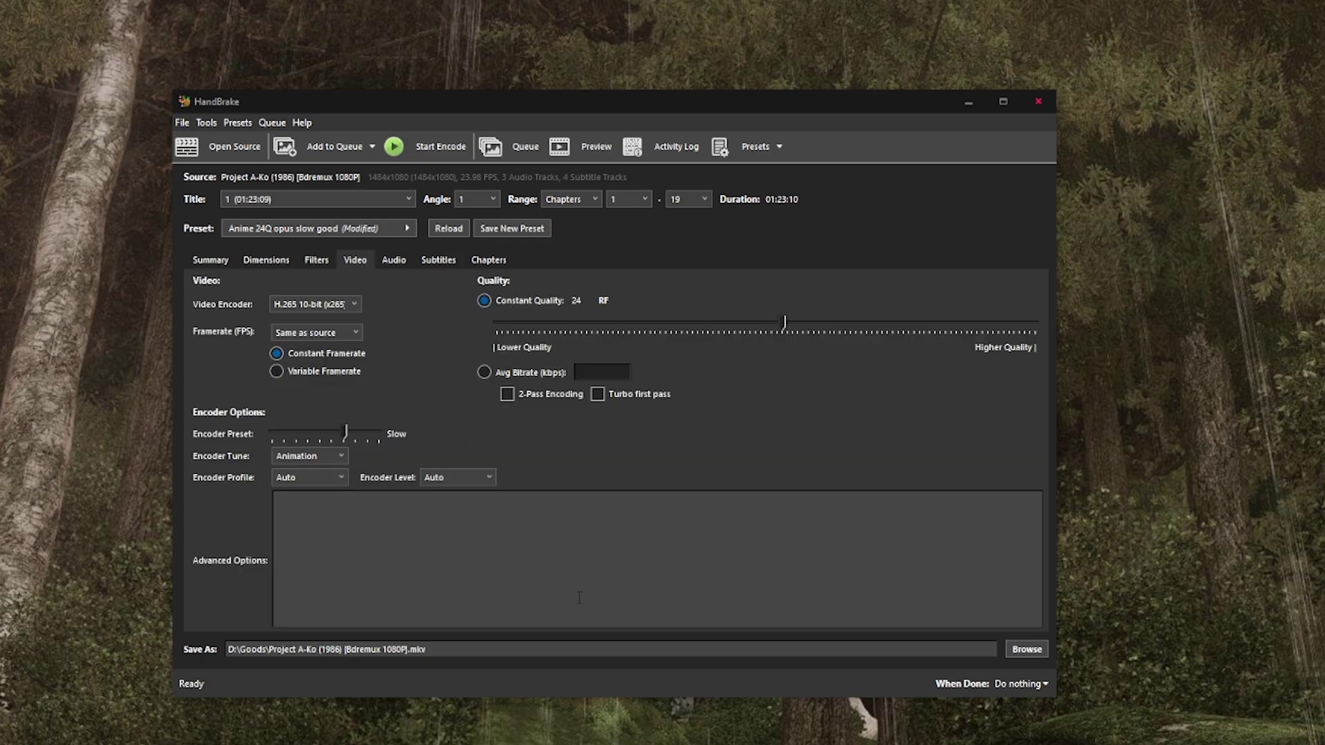
left_click(330, 156)
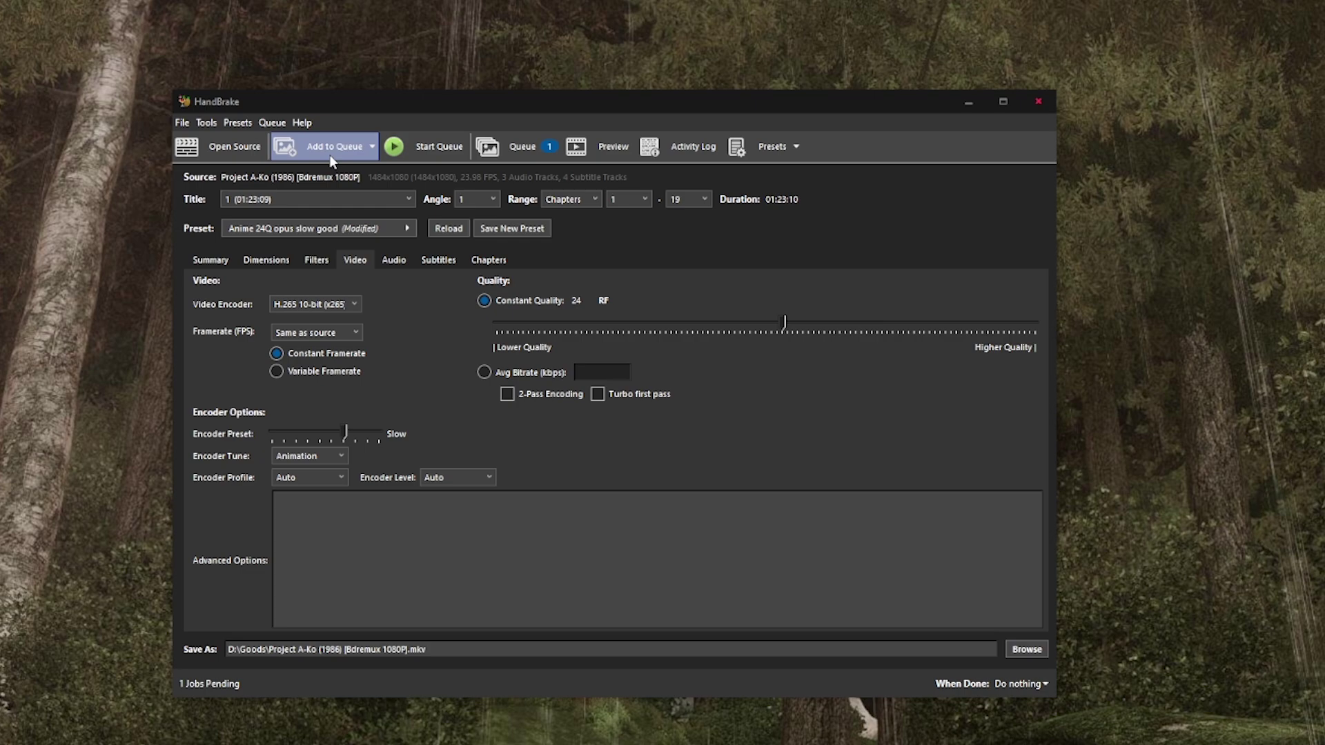
left_click(520, 149)
left_click_drag(598, 163, 993, 169)
left_click(569, 109)
left_click_drag(532, 109, 379, 121)
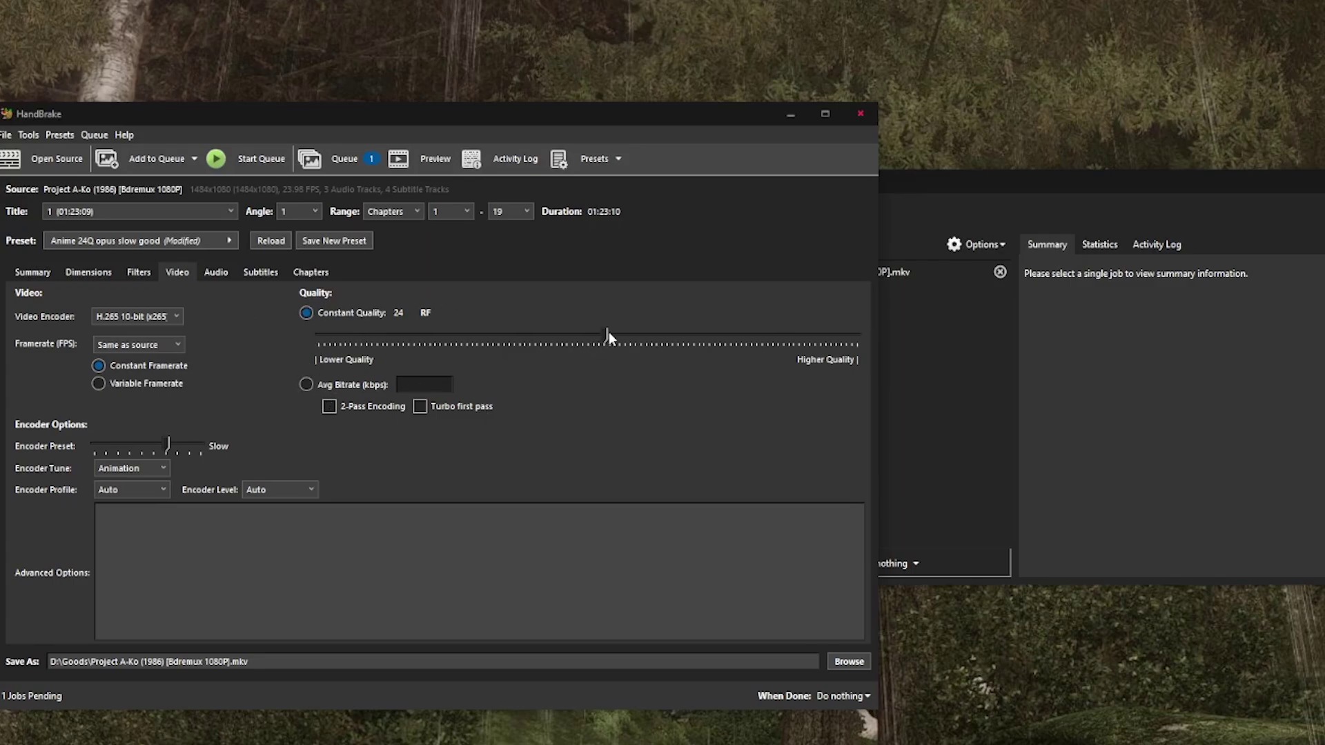
- Set constant quality to RF 22.5 and the encoder tune to Grain
mouse_move(607, 333)
left_mouse_down()
mouse_move(623, 334)
mouse_move(606, 334)
left_mouse_up()
left_click(128, 468)
left_click(126, 512)
- Append ' grain' to the output file name and queue the Grain-tuned encode as a second job
left_click(151, 159)
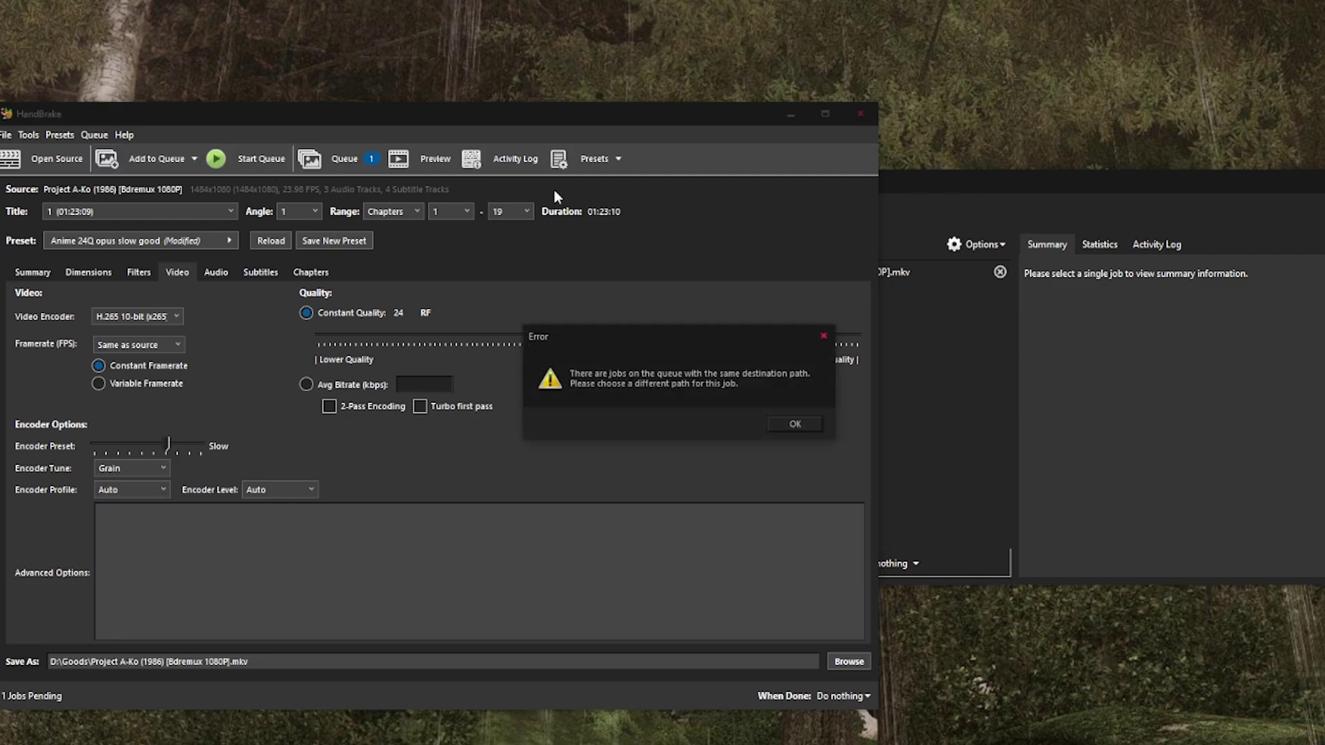
left_click(787, 421)
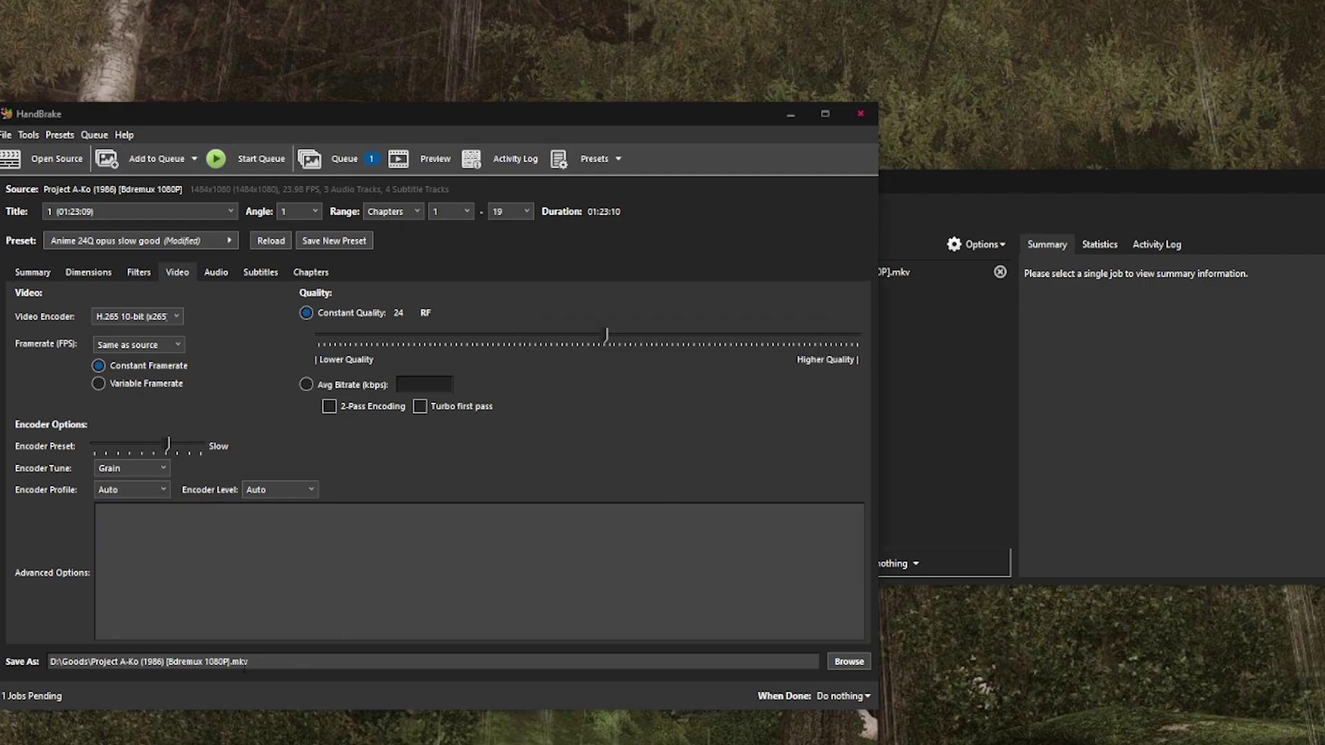
type("grain")
left_click(152, 159)
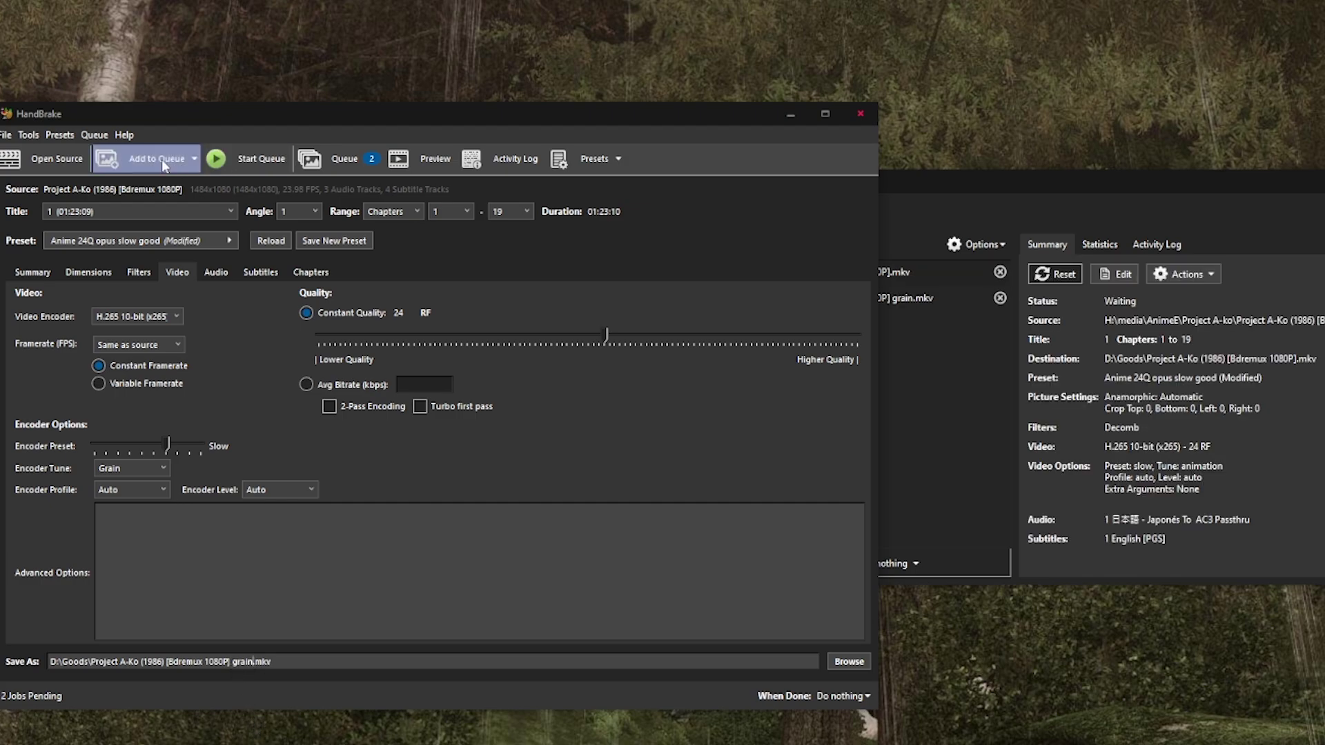
left_click_drag(1006, 218, 709, 219)
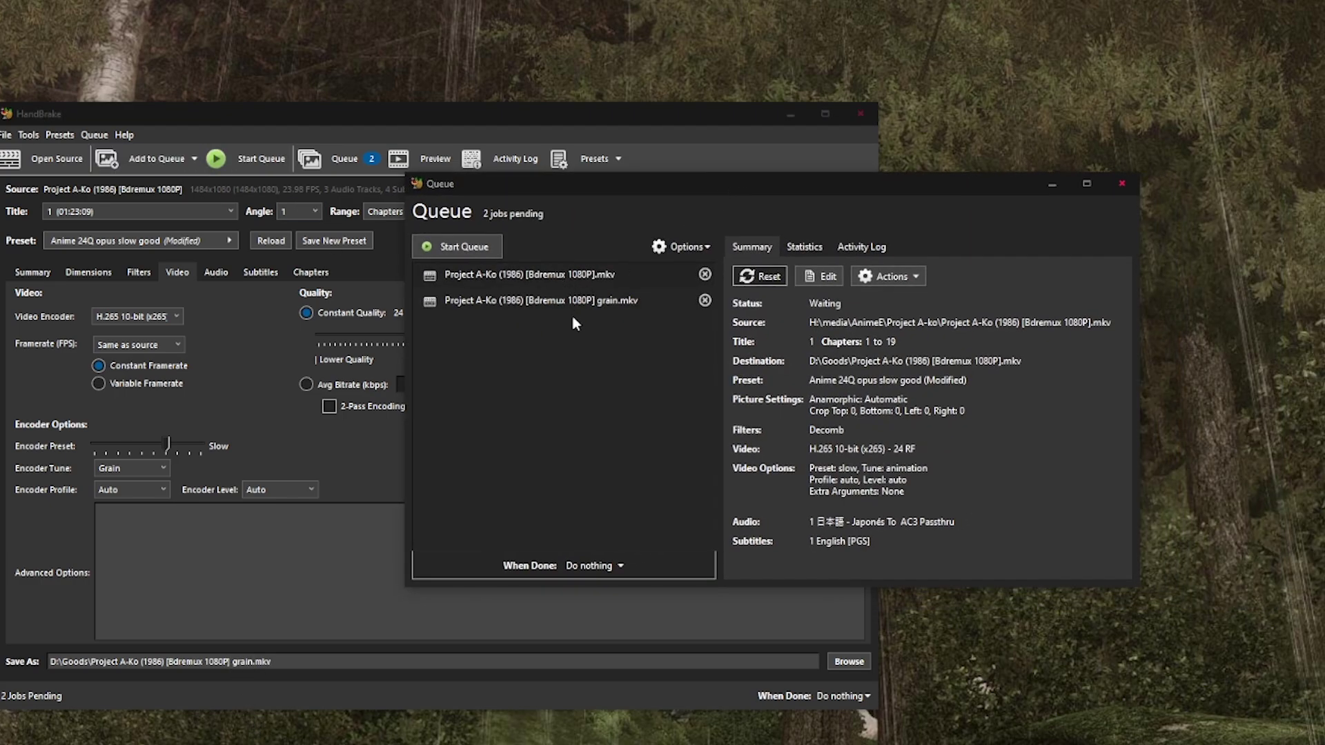
- Review the first queued job's summary, then start encoding the queue
left_click(556, 276)
left_click_drag(945, 181, 1324, 158)
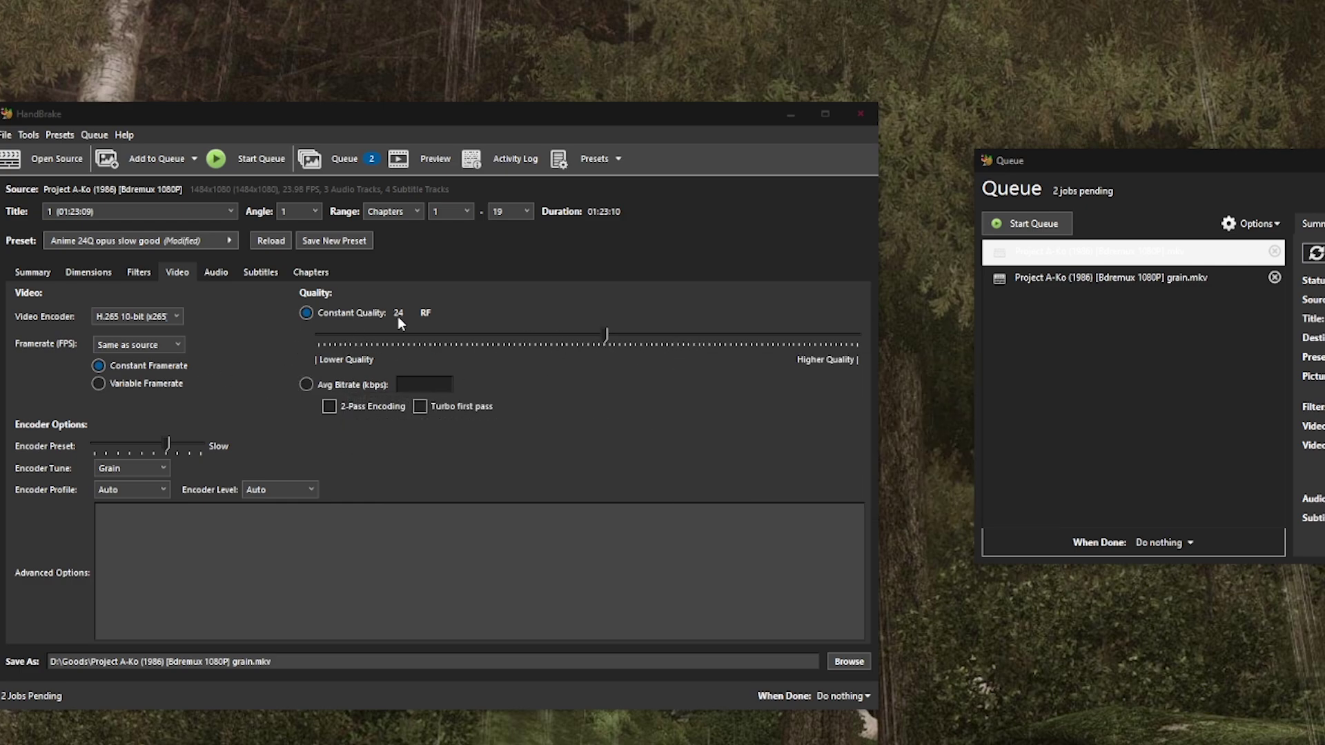
left_click(255, 159)
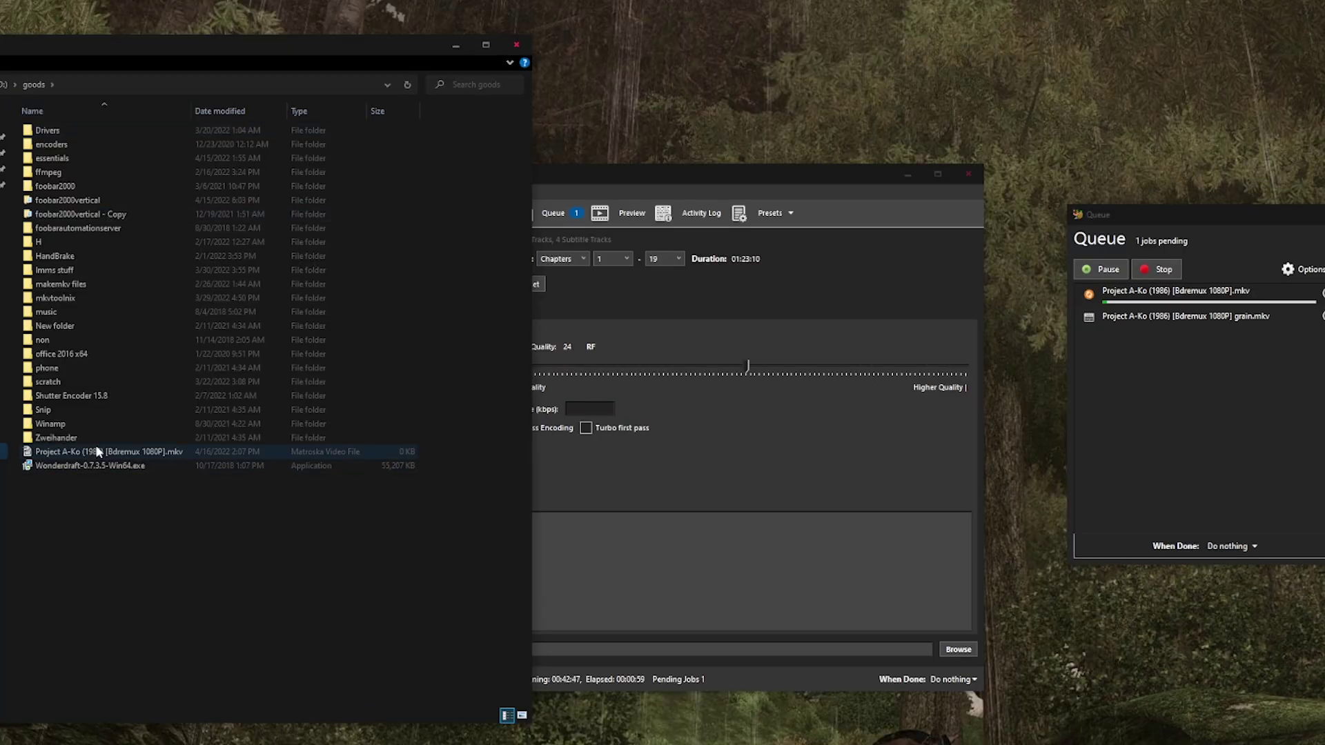
- Select Project A-Ko (1986) [Bdremux 1080P].mkv in the goods folder, keeping HandBrake's progress visible
left_click(98, 451)
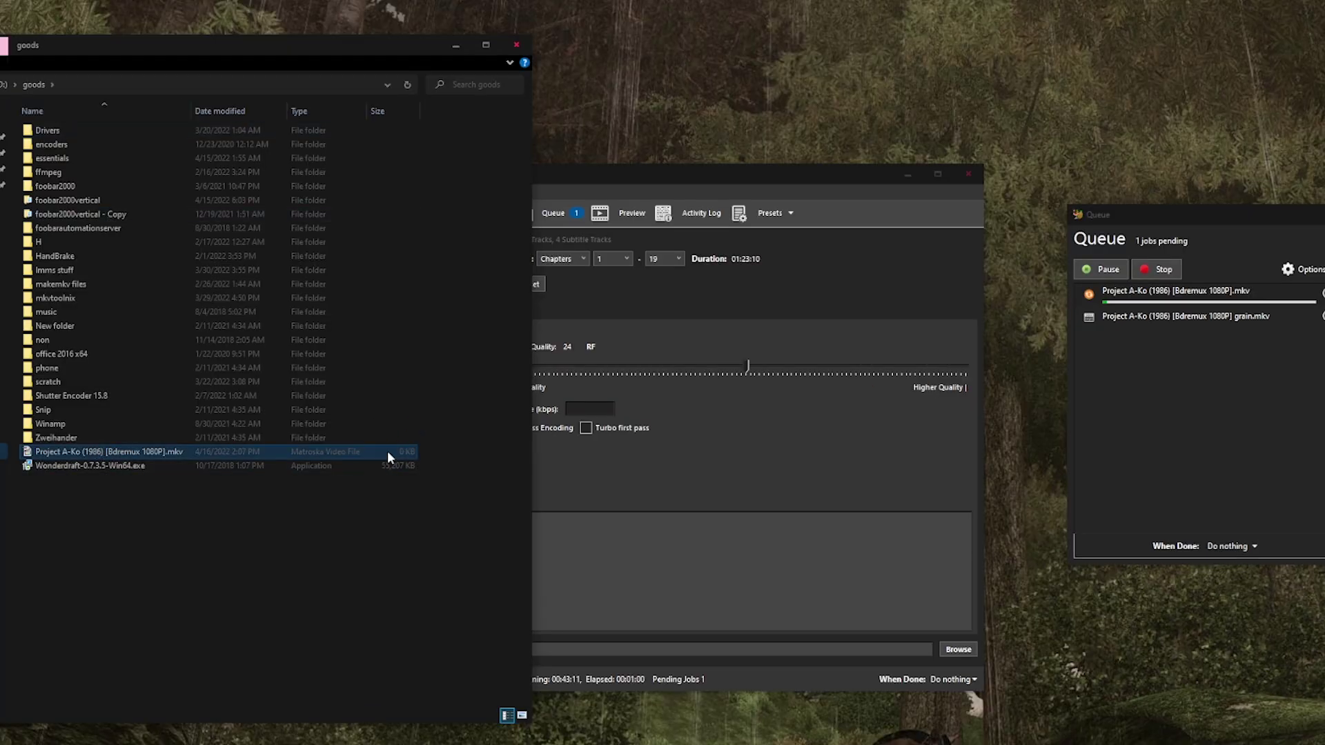
left_click_drag(276, 45, 65, 49)
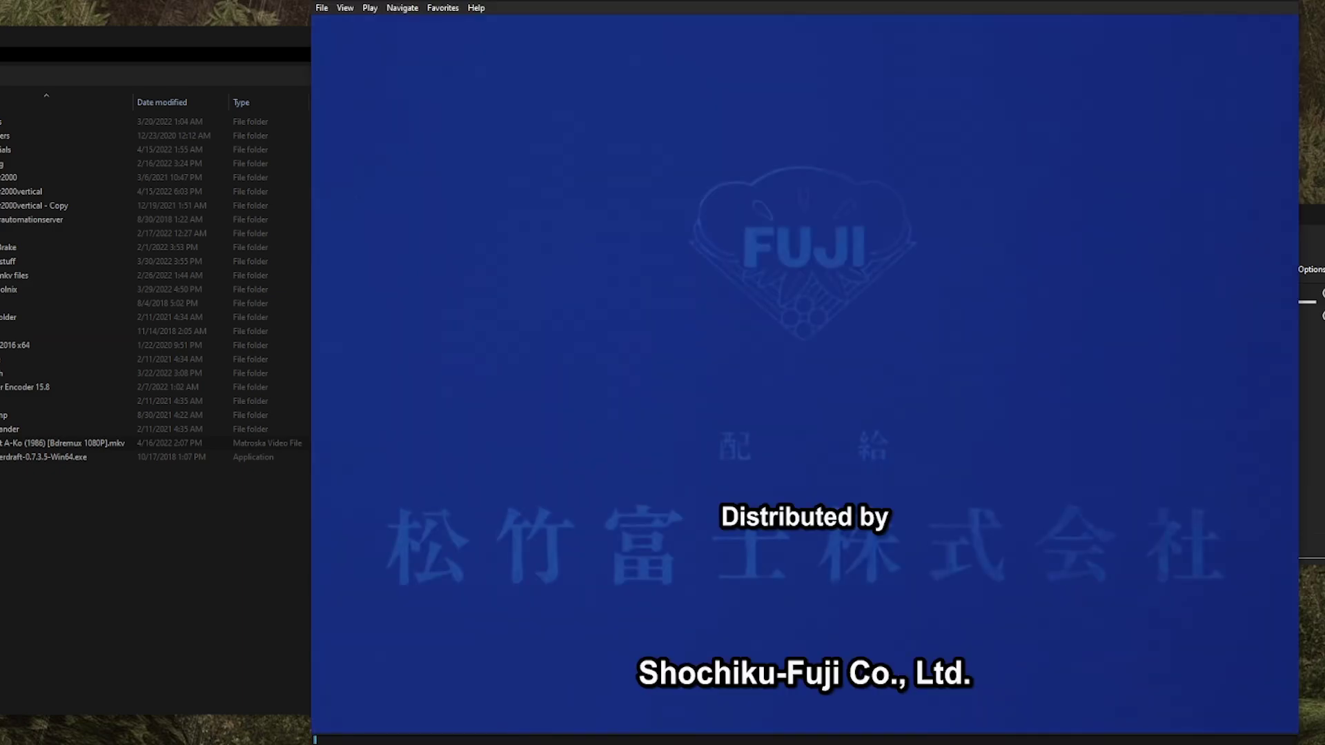
- Seek through the partial encode to several later scenes, ending on subtitled dialogue
left_click(753, 740)
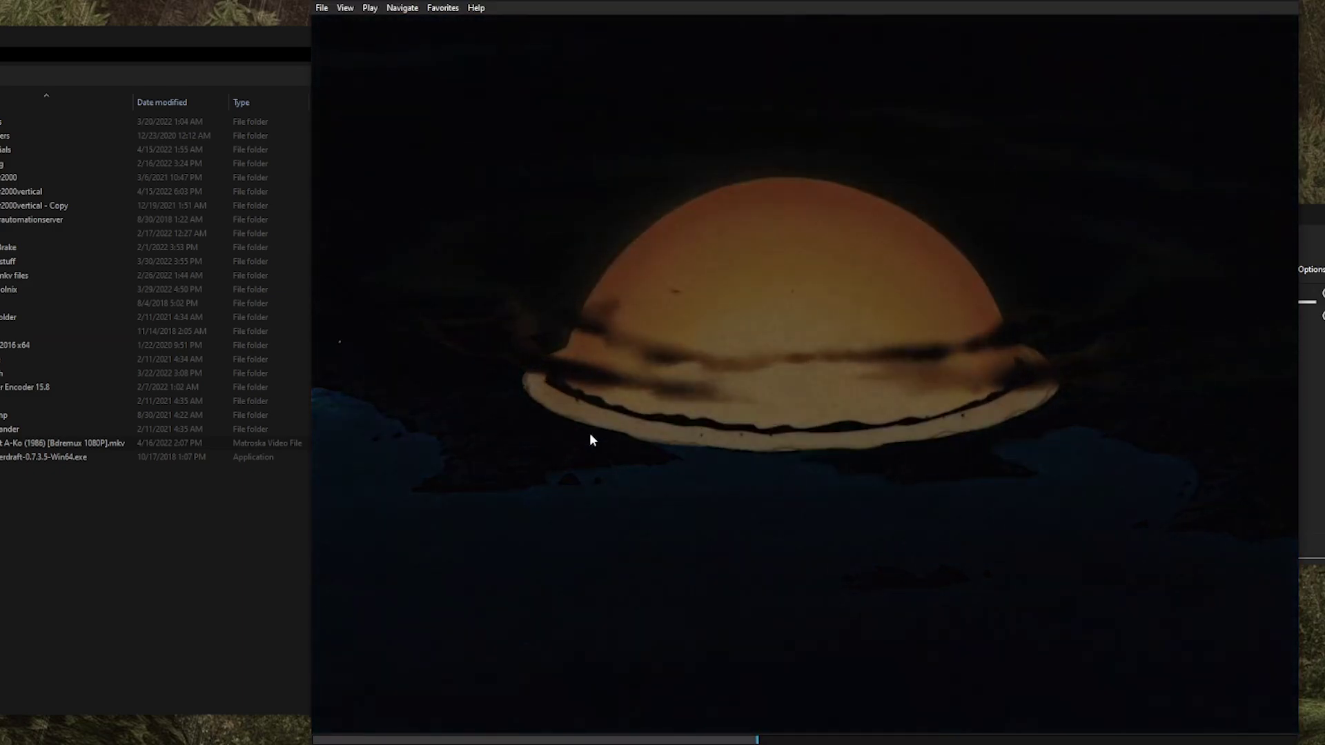
left_click(890, 738)
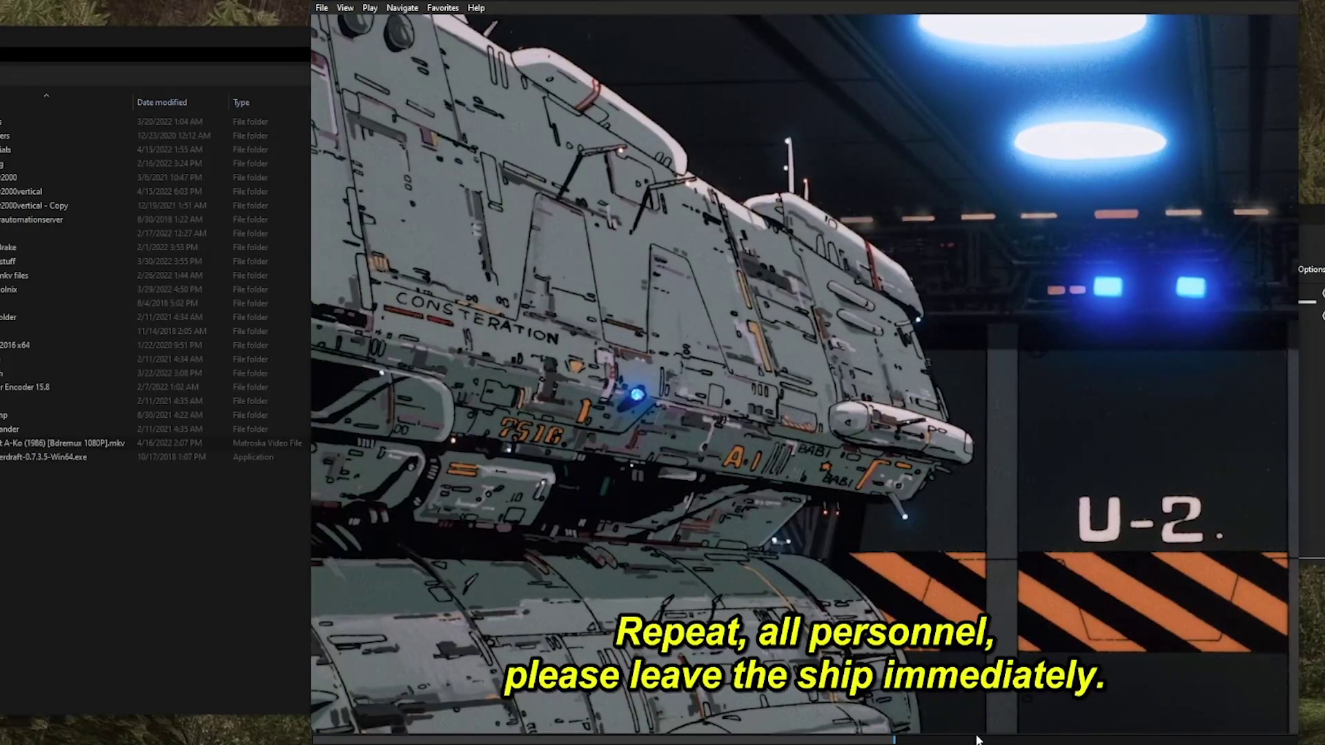
left_click(1208, 740)
left_click(1219, 739)
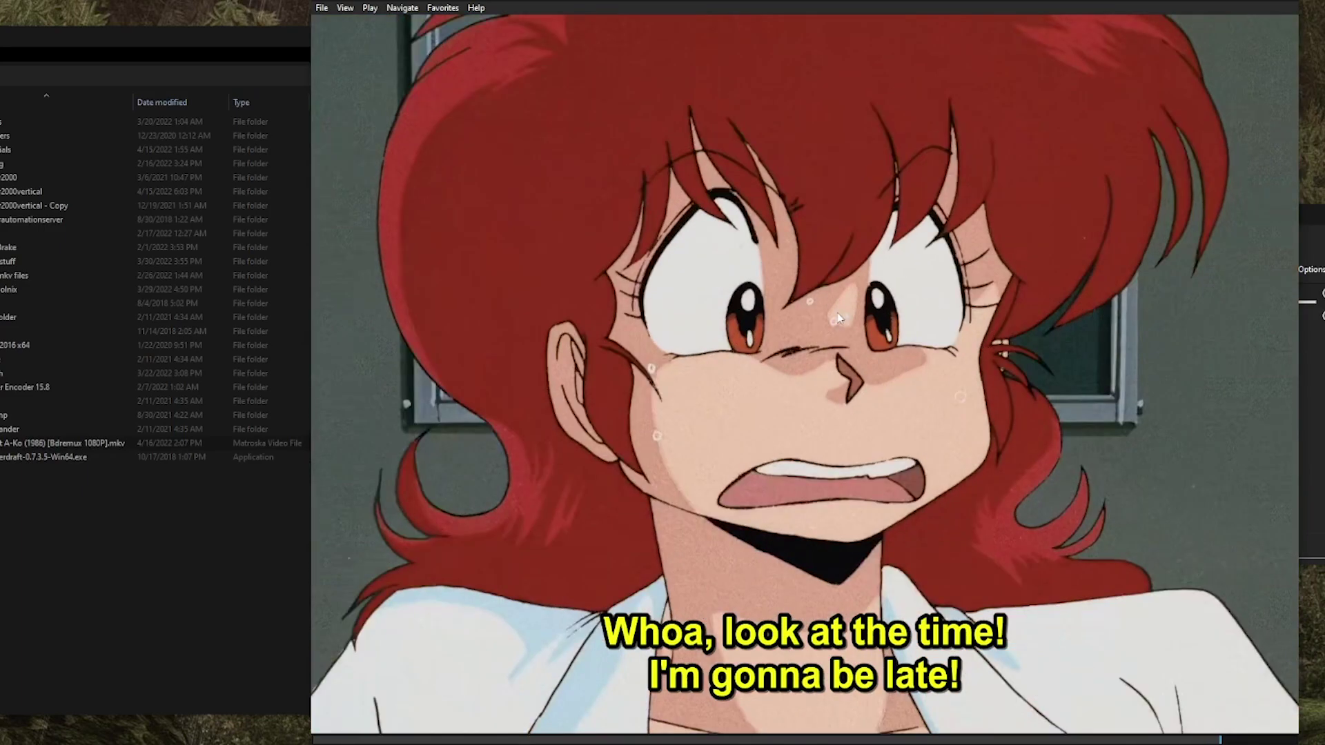
- Check the player's audio and subtitle track menus for Japanese audio and English subtitles
right_click(865, 609)
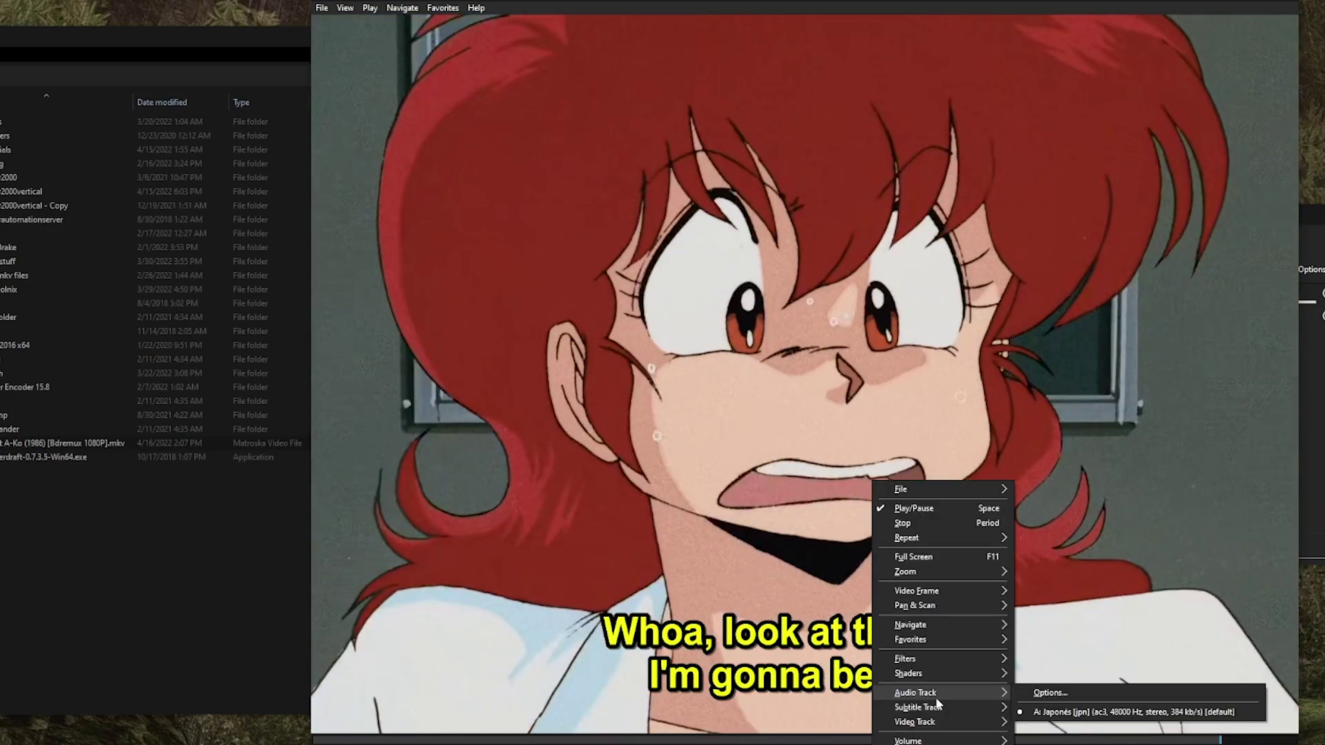
mouse_move(939, 706)
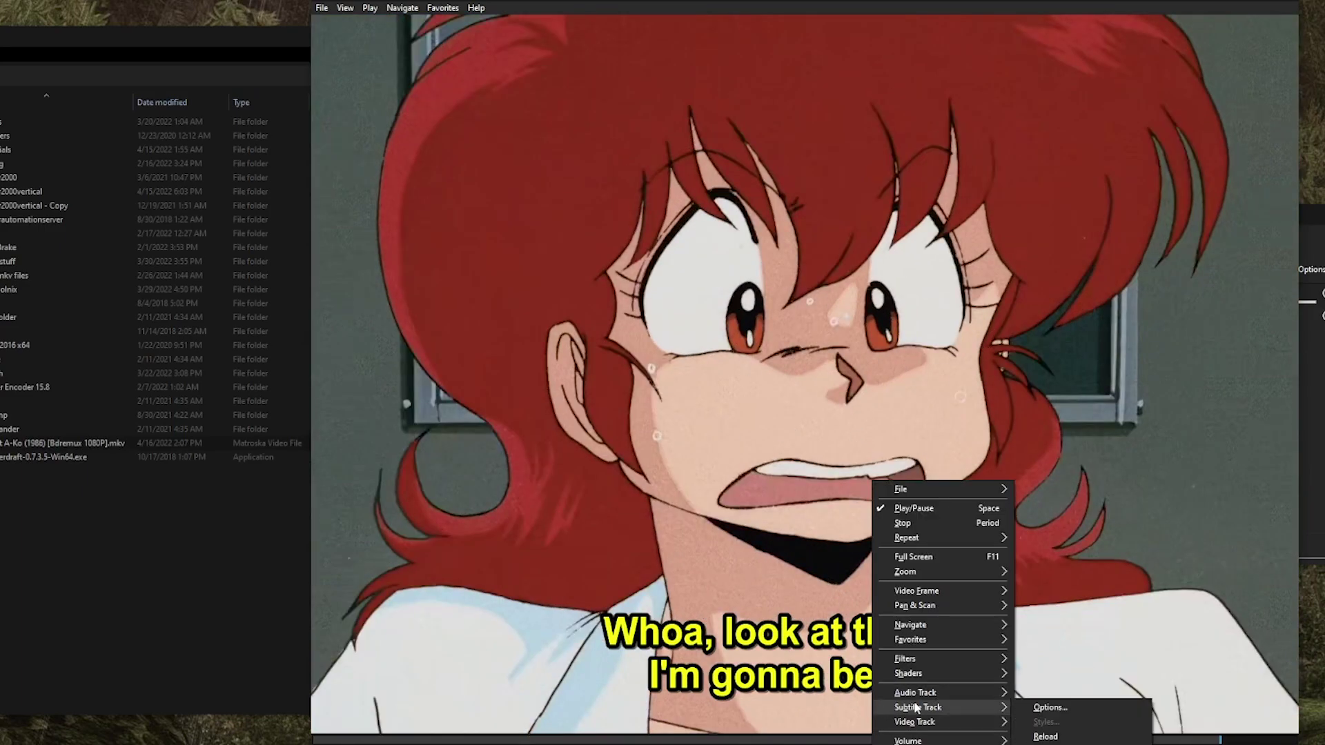
left_click(654, 500)
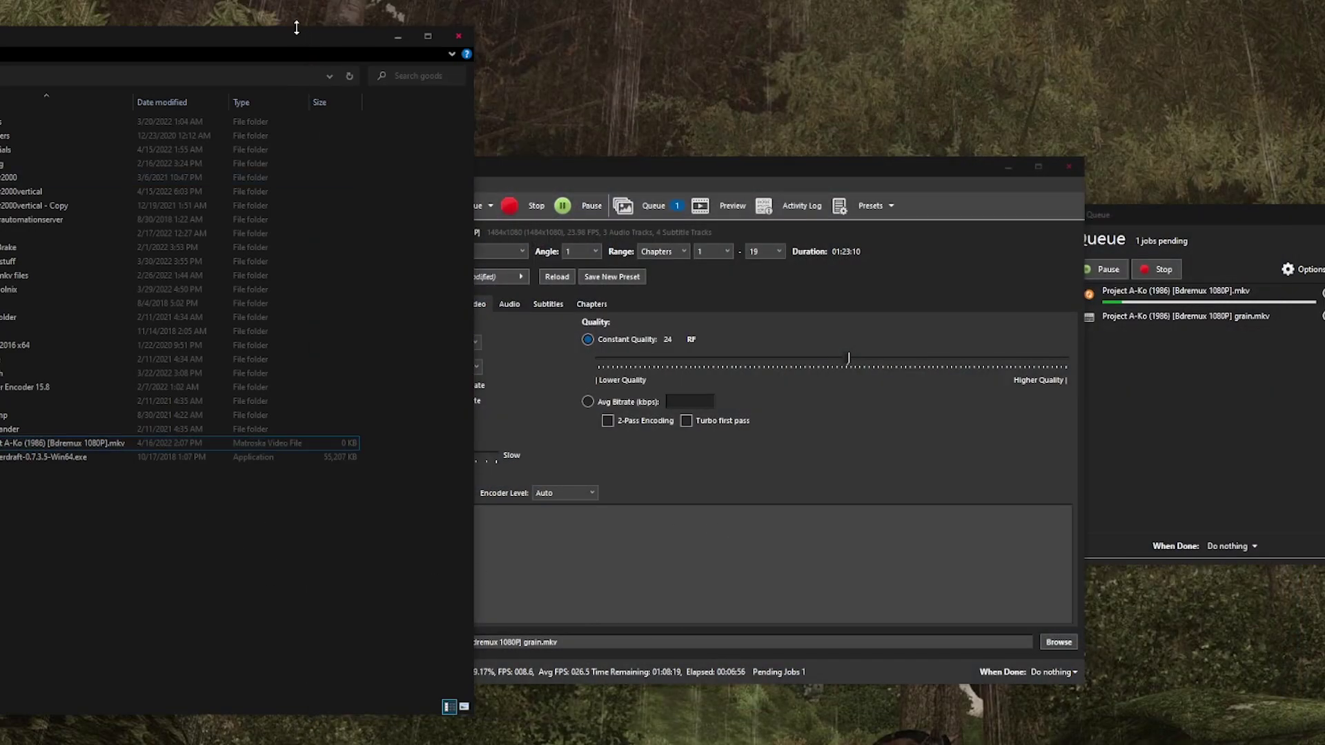
- Change HandBrake's Encoder Tune from Grain back to Animation
left_click_drag(296, 27, 113, 35)
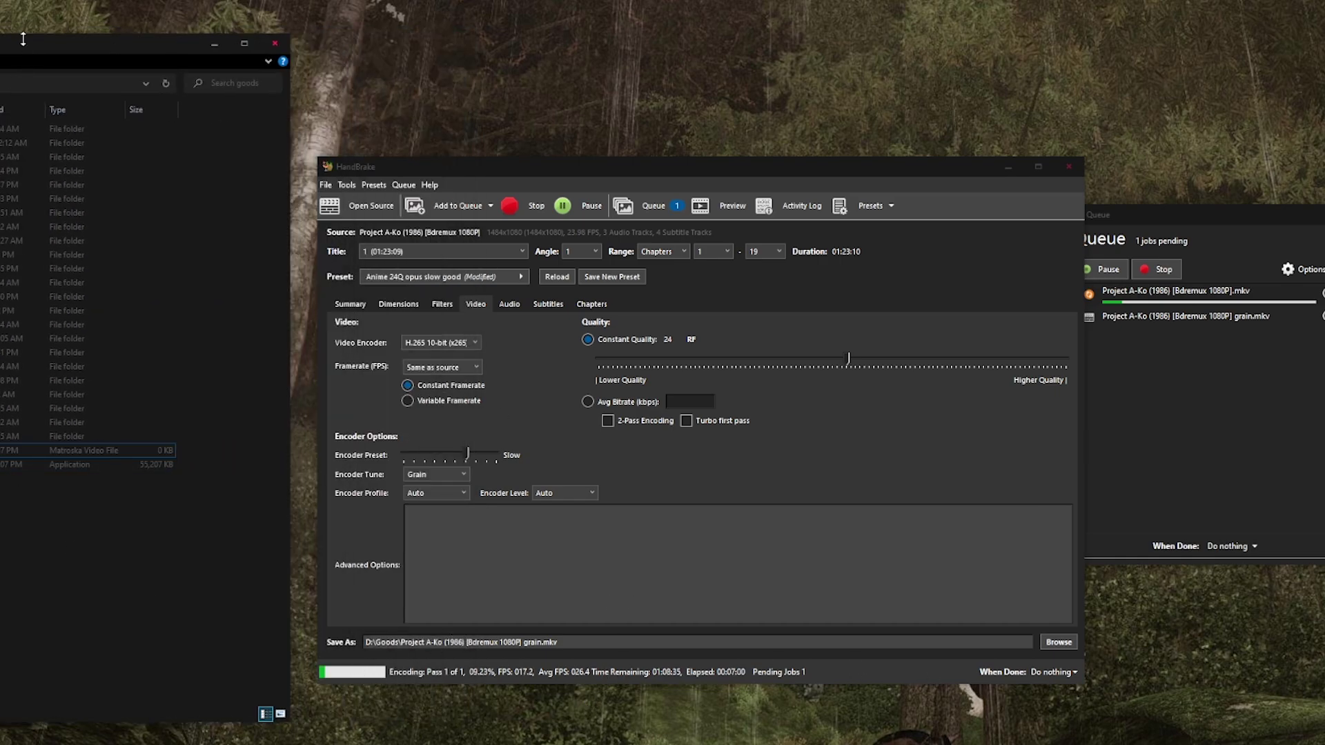
left_click_drag(87, 48, 195, 44)
left_click(32, 450)
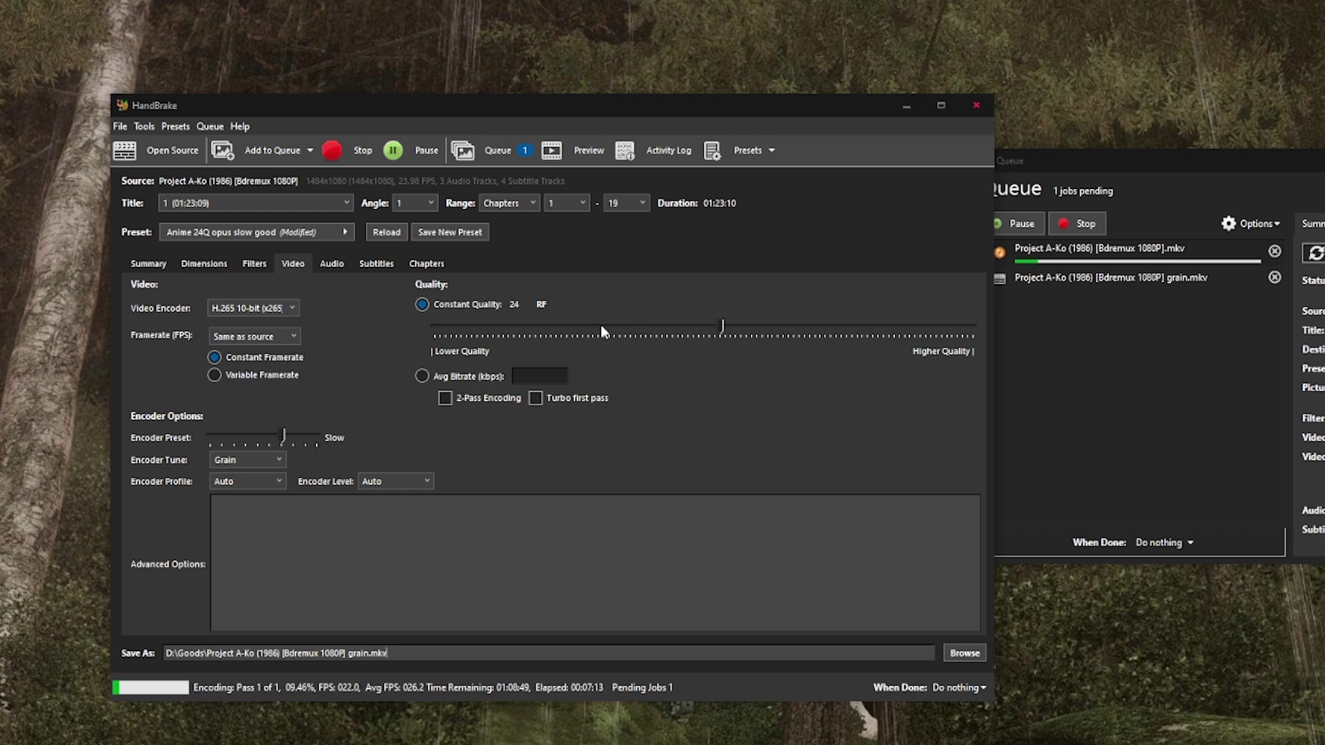
left_click(280, 461)
left_click(267, 534)
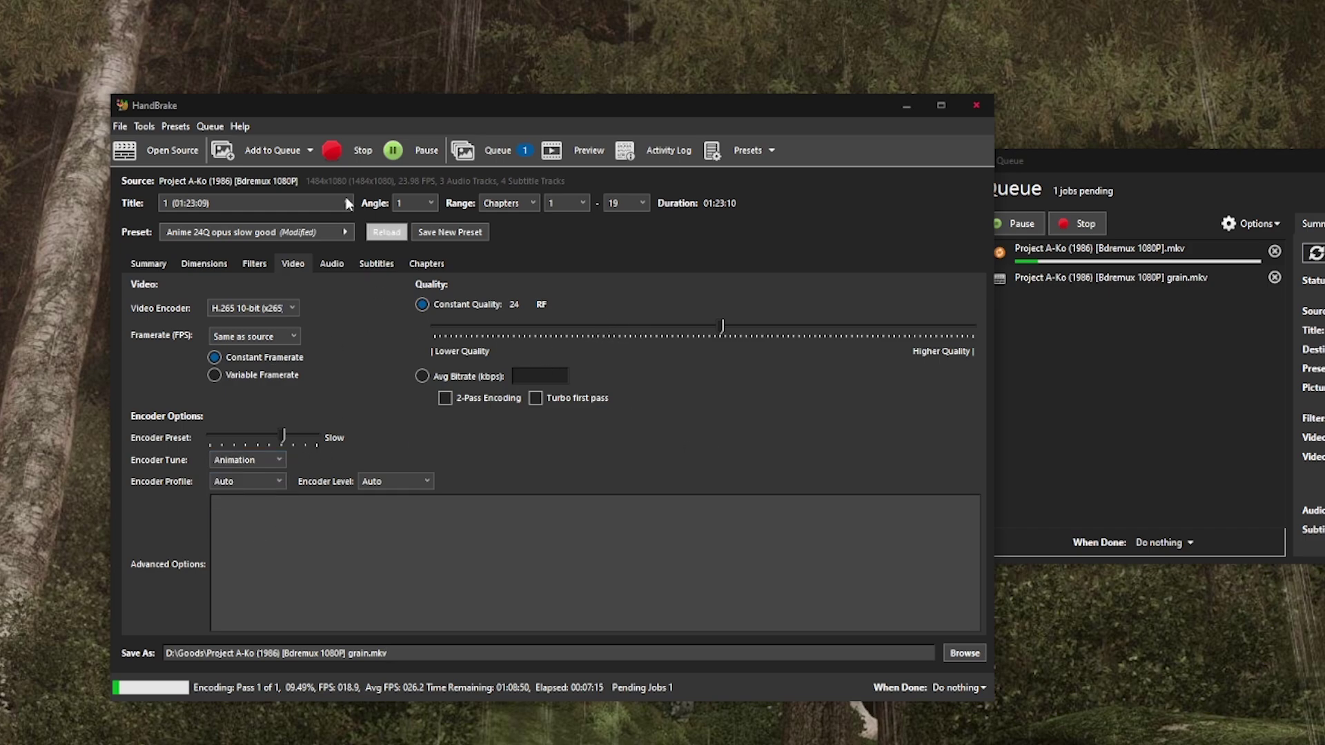
- Start a new preset named anime24 in the Anime category and bring up its audio selection defaults
left_click(181, 129)
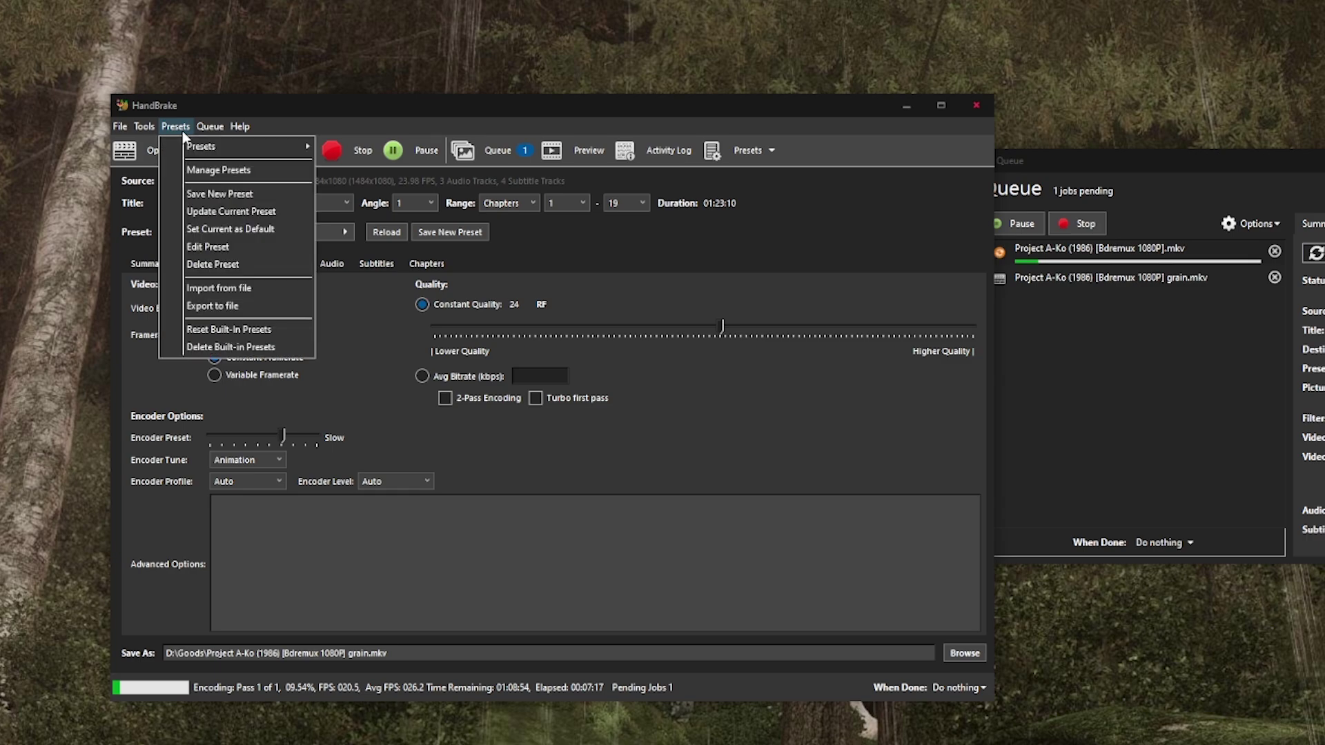
left_click(217, 194)
left_click(662, 371)
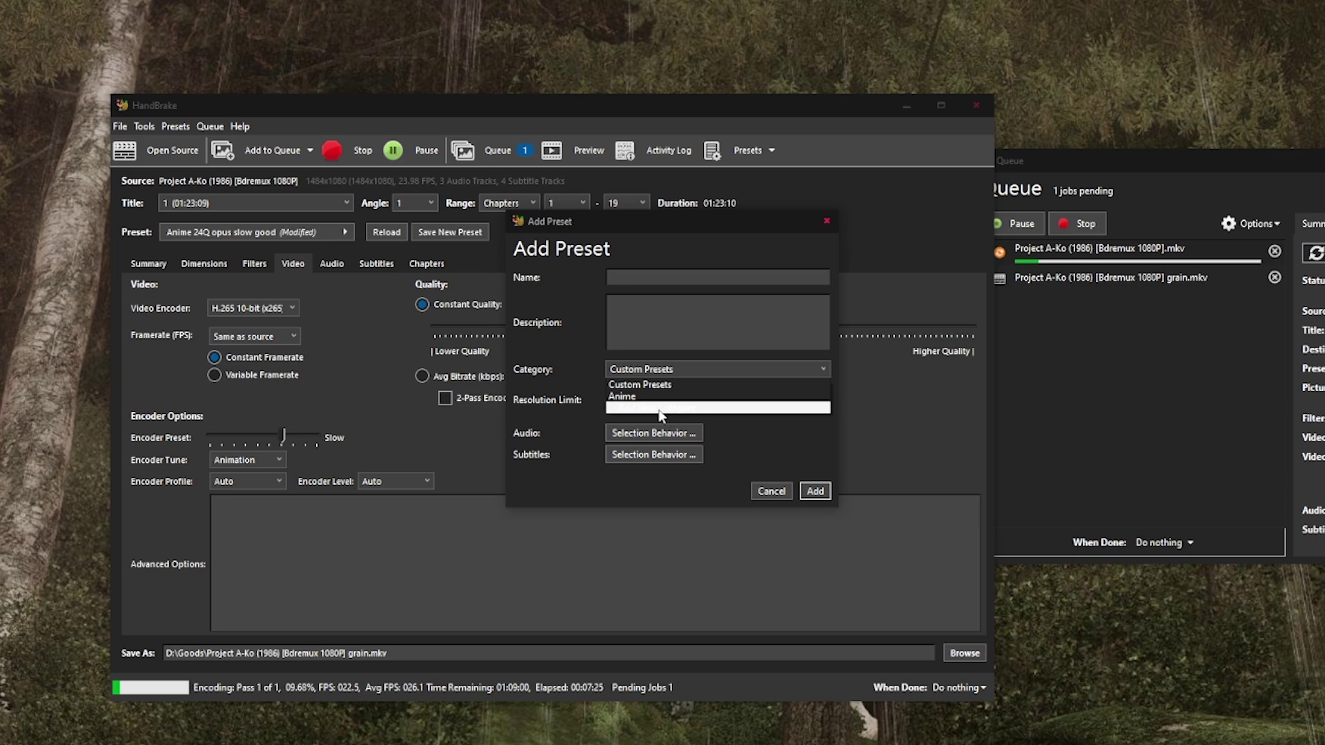
left_click(621, 396)
type("anime24")
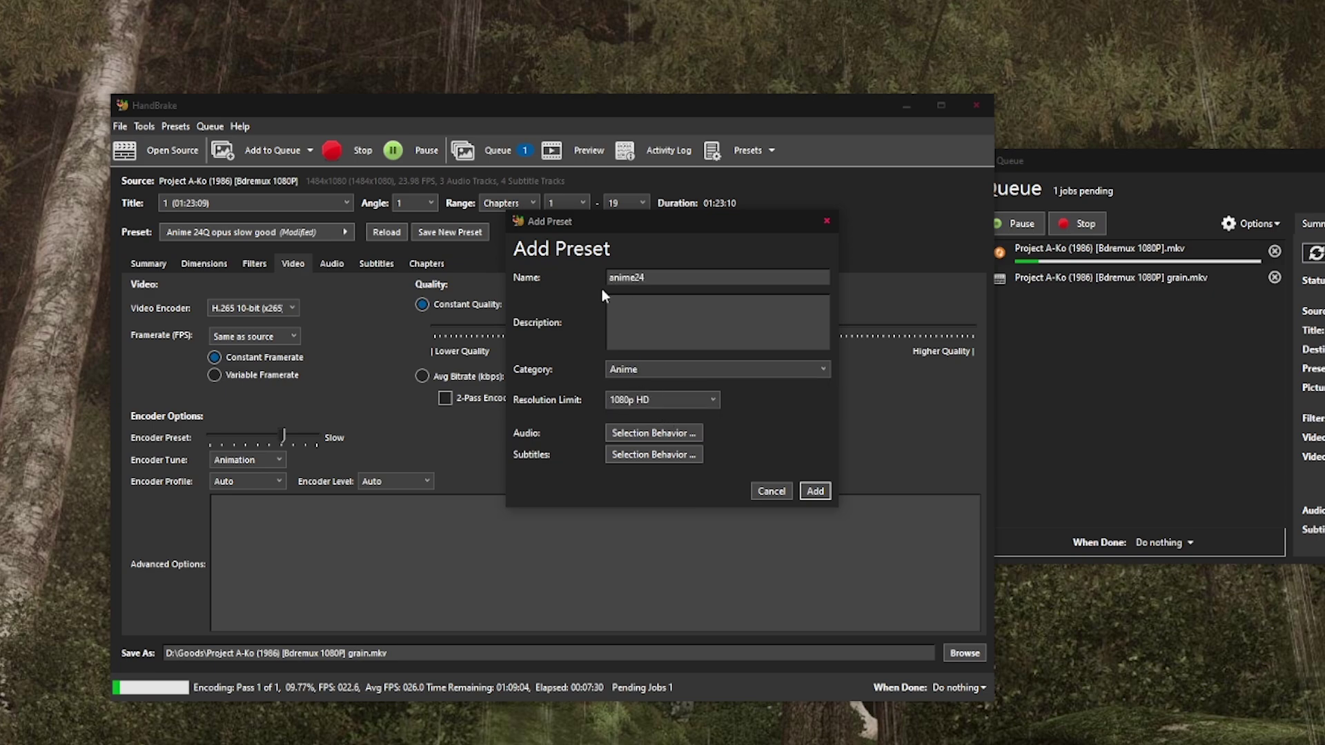
left_click(662, 433)
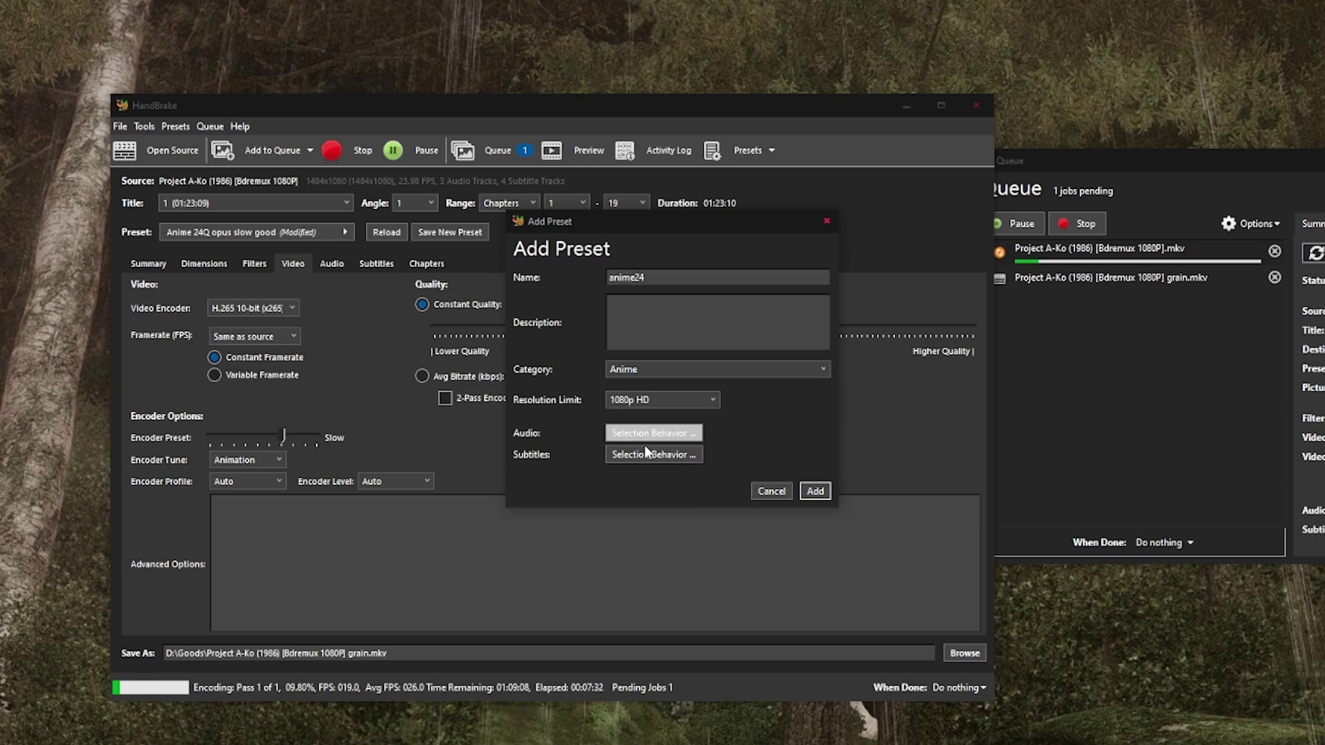
left_click(653, 434)
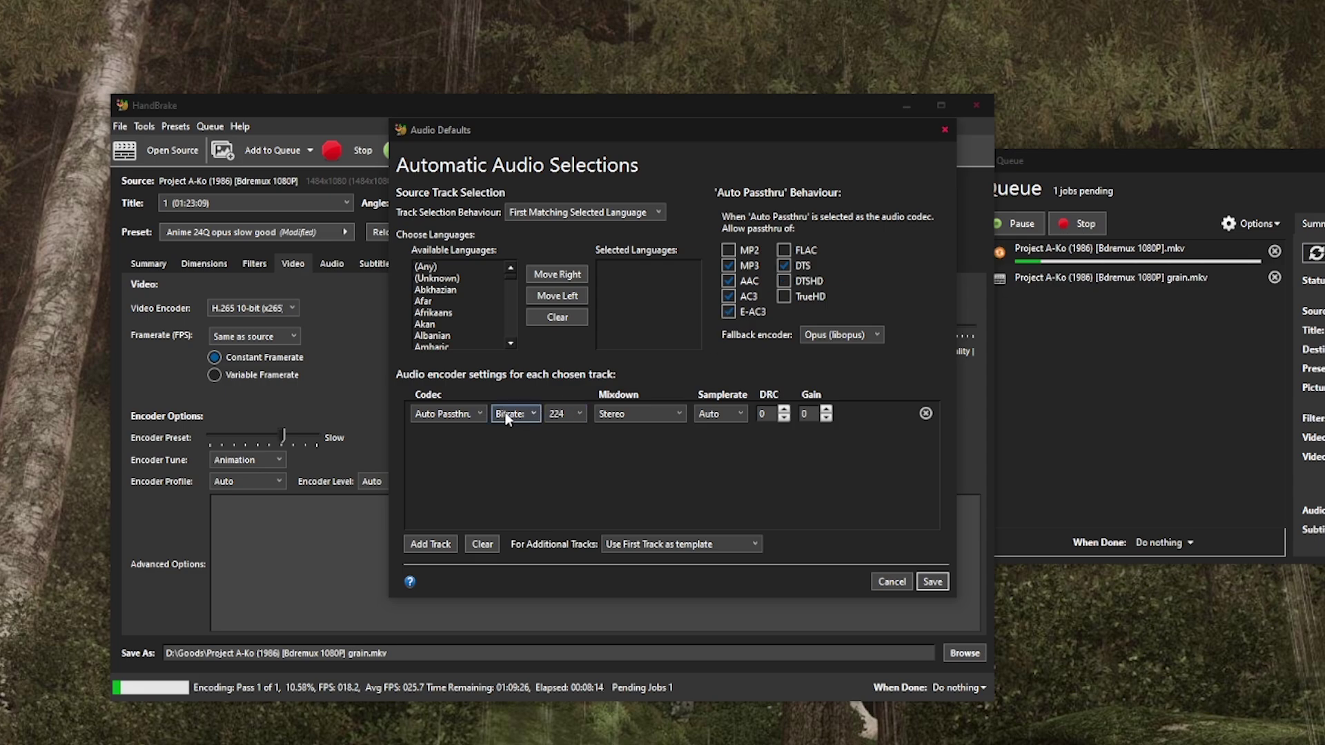
- Keep the default audio codec on Auto Passthru and change its bitrate from 224 to 160
left_click(452, 417)
left_click(453, 416)
left_click(564, 414)
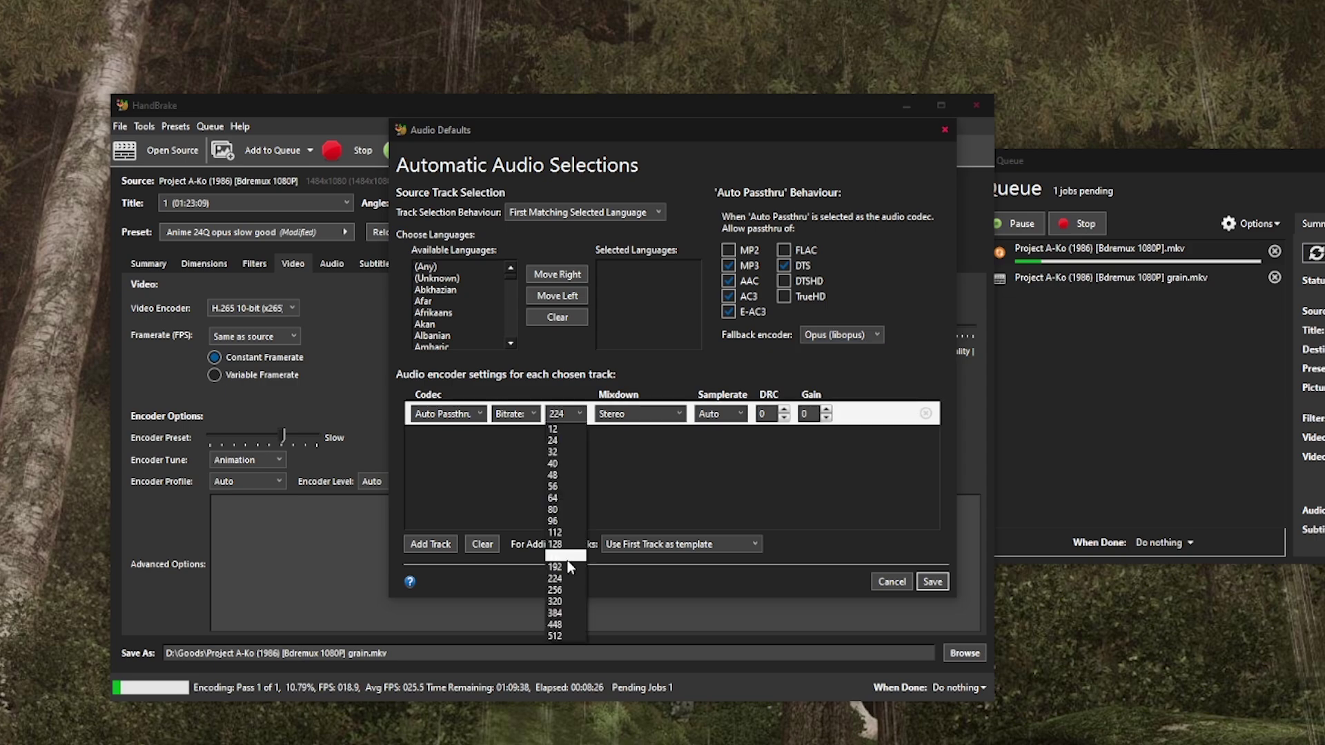
left_click(568, 558)
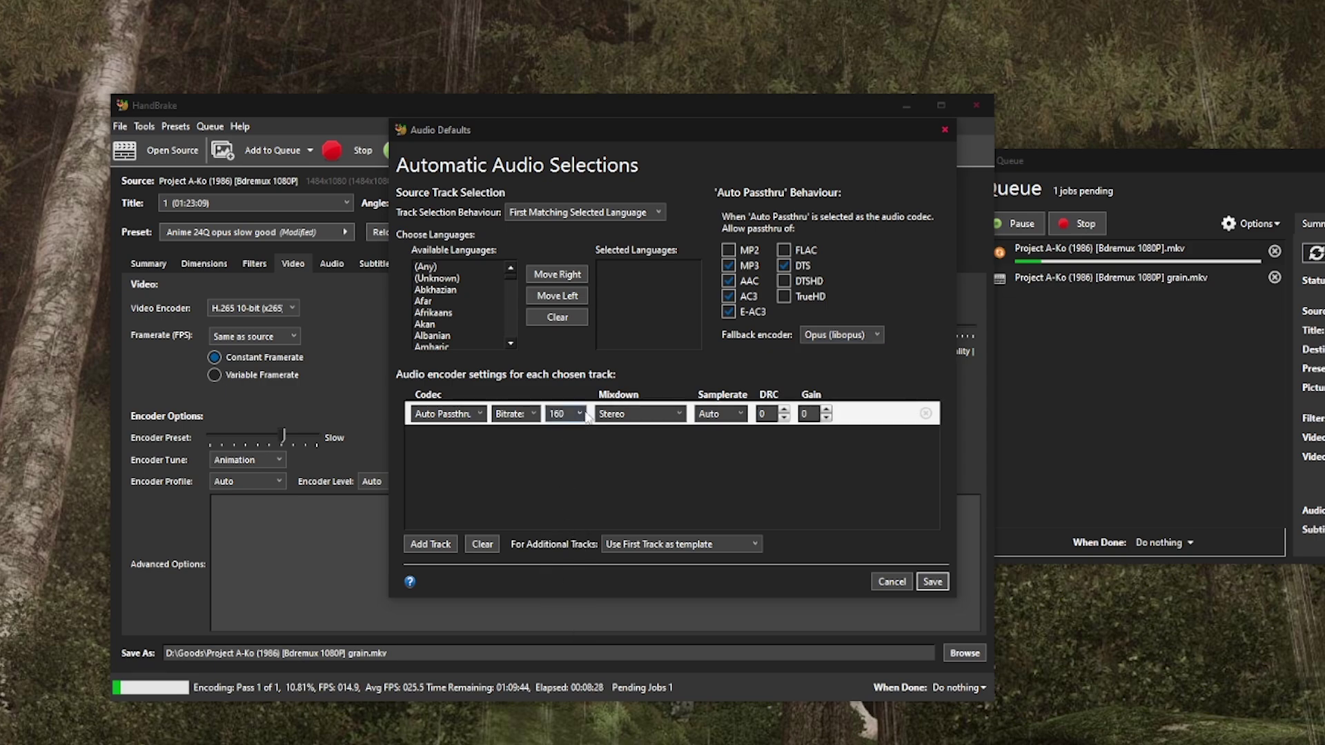
left_click(478, 413)
left_click(479, 412)
mouse_move(511, 275)
left_mouse_down()
mouse_move(509, 294)
mouse_move(510, 273)
left_mouse_up()
- Save the audio defaults and keep English with All Matching Selected Languages as subtitle defaults
left_click(892, 581)
left_click(665, 449)
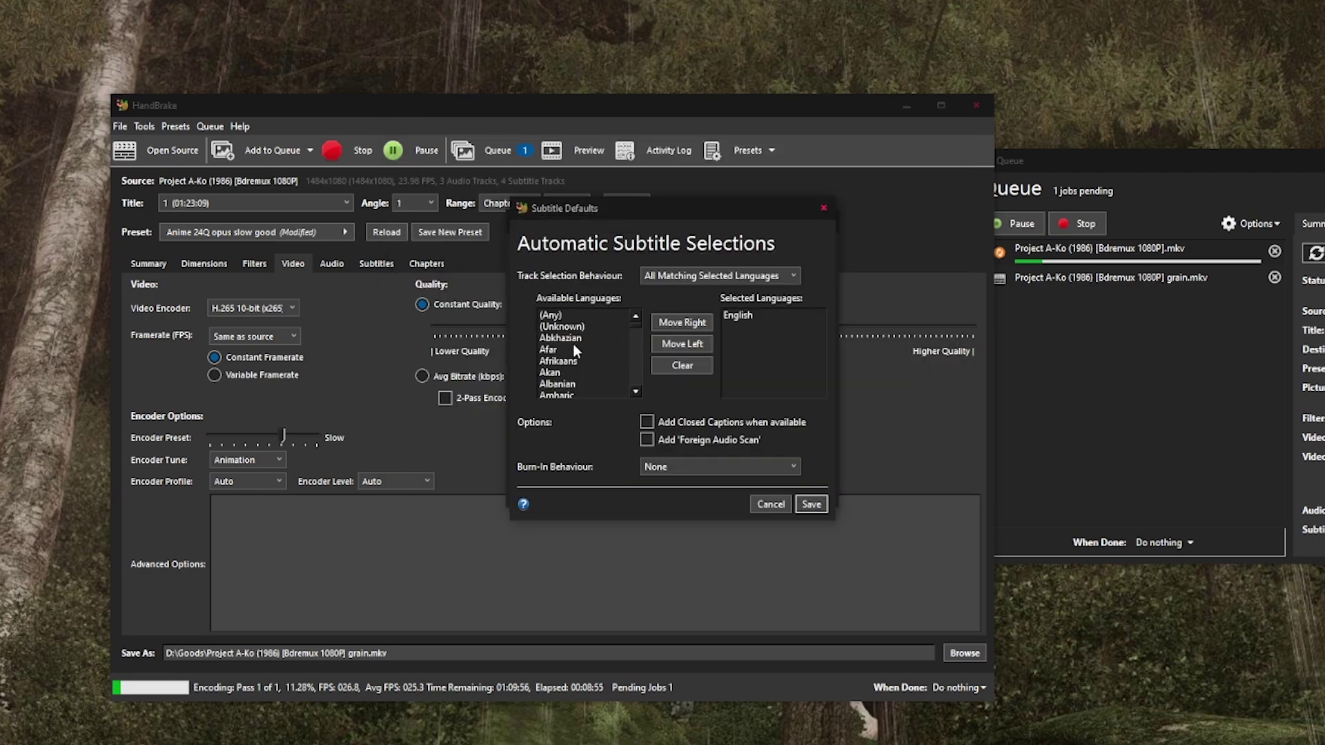
key("e")
key("e")
key("e")
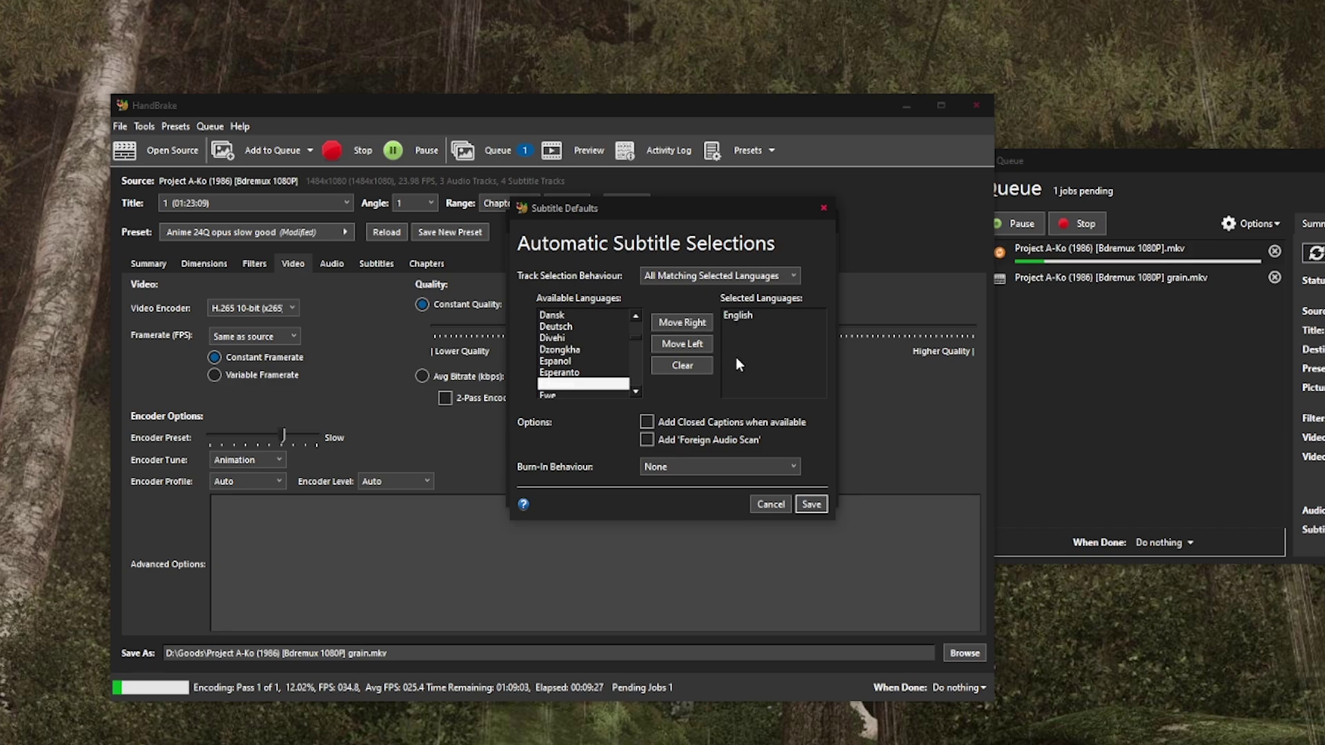
- Add the anime24 preset with its subtitle defaults saved, leaving the encoder tune at Grain
left_click(811, 503)
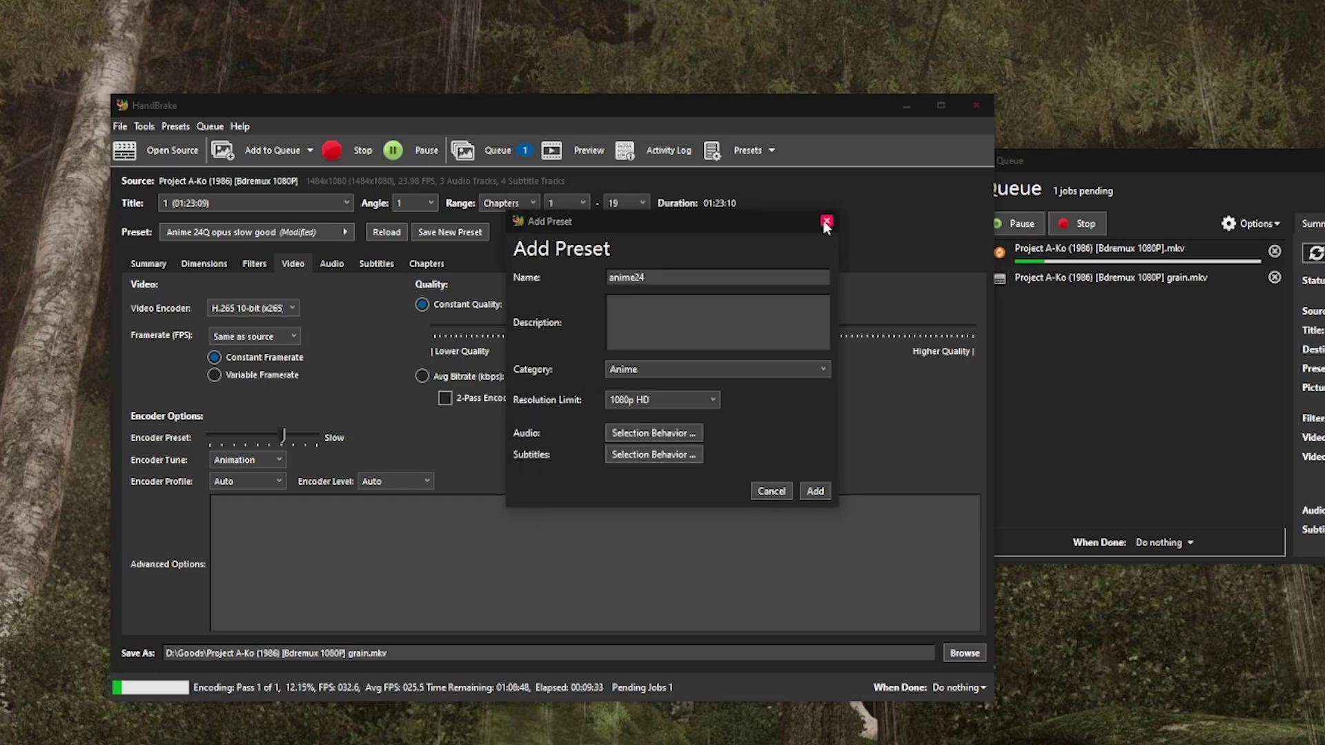
left_click(826, 221)
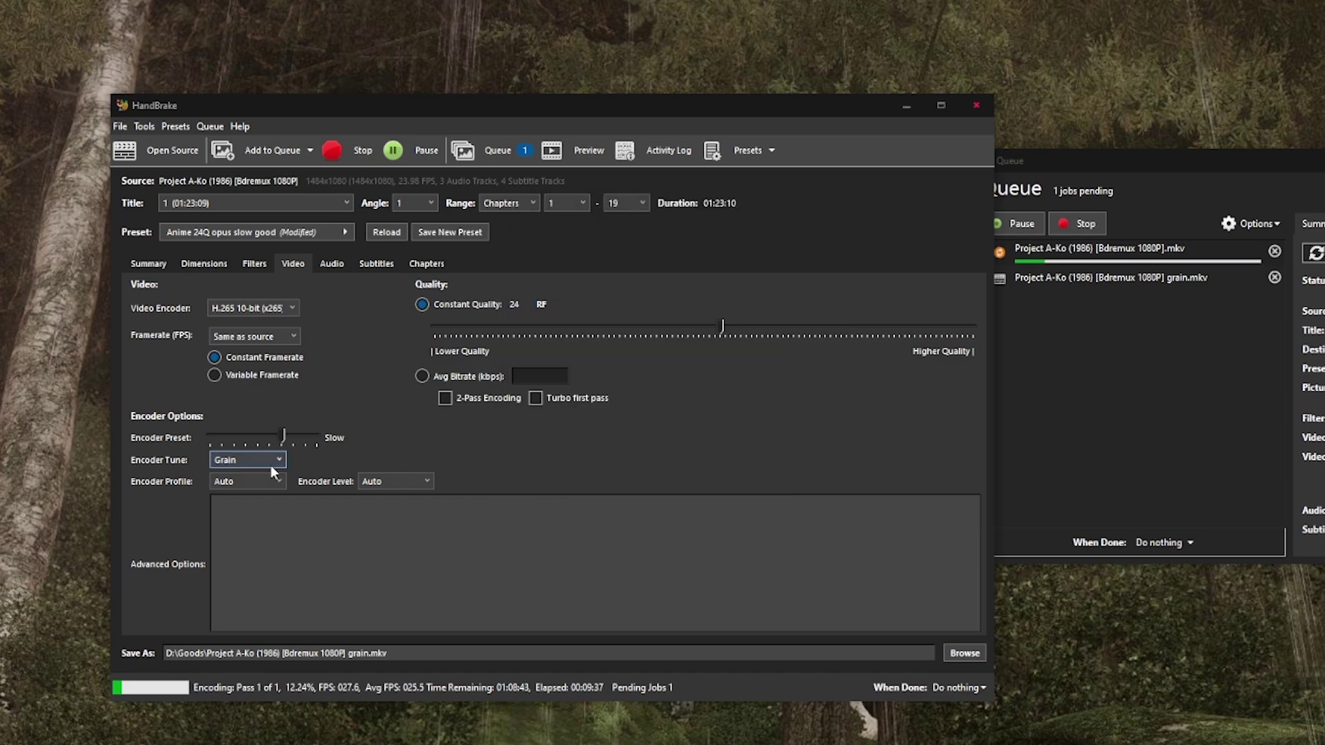
left_click(271, 466)
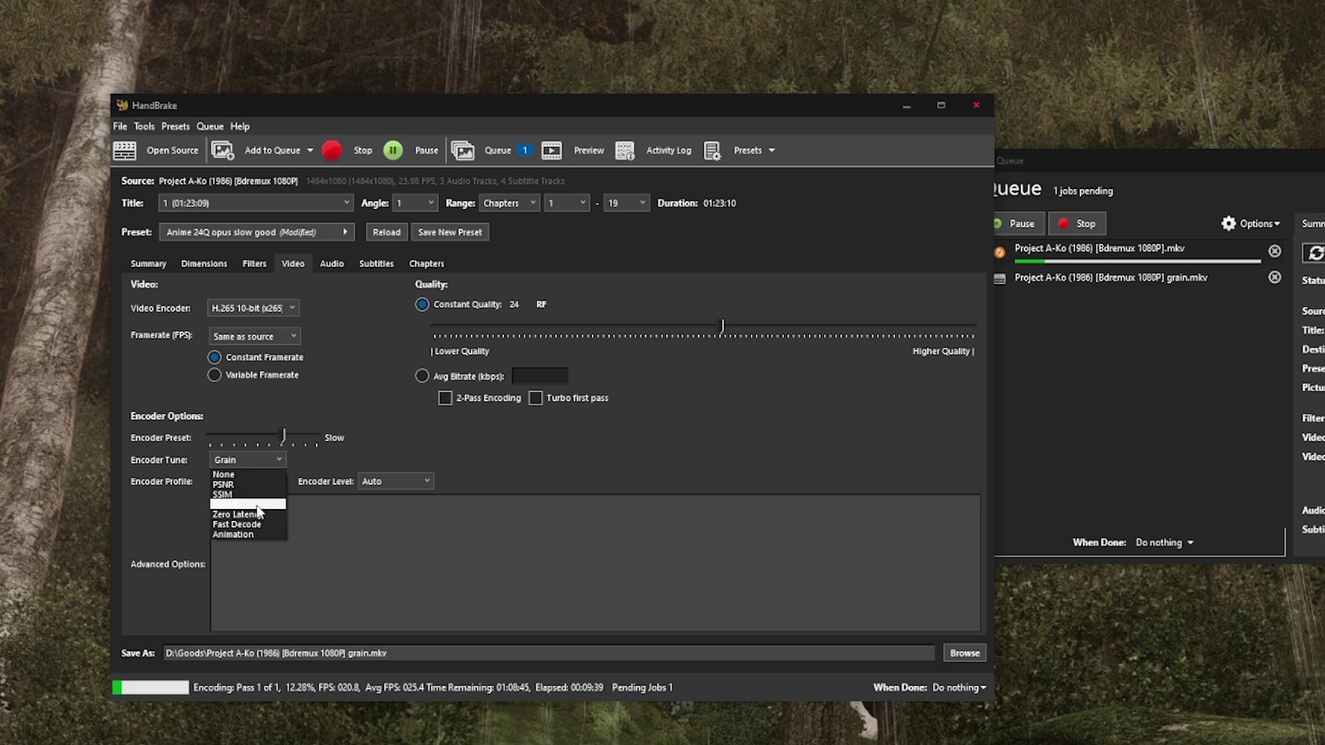
left_click(257, 505)
- Raise constant quality from RF 24 toward about 17 RF and check the saved presets list
left_click(761, 329)
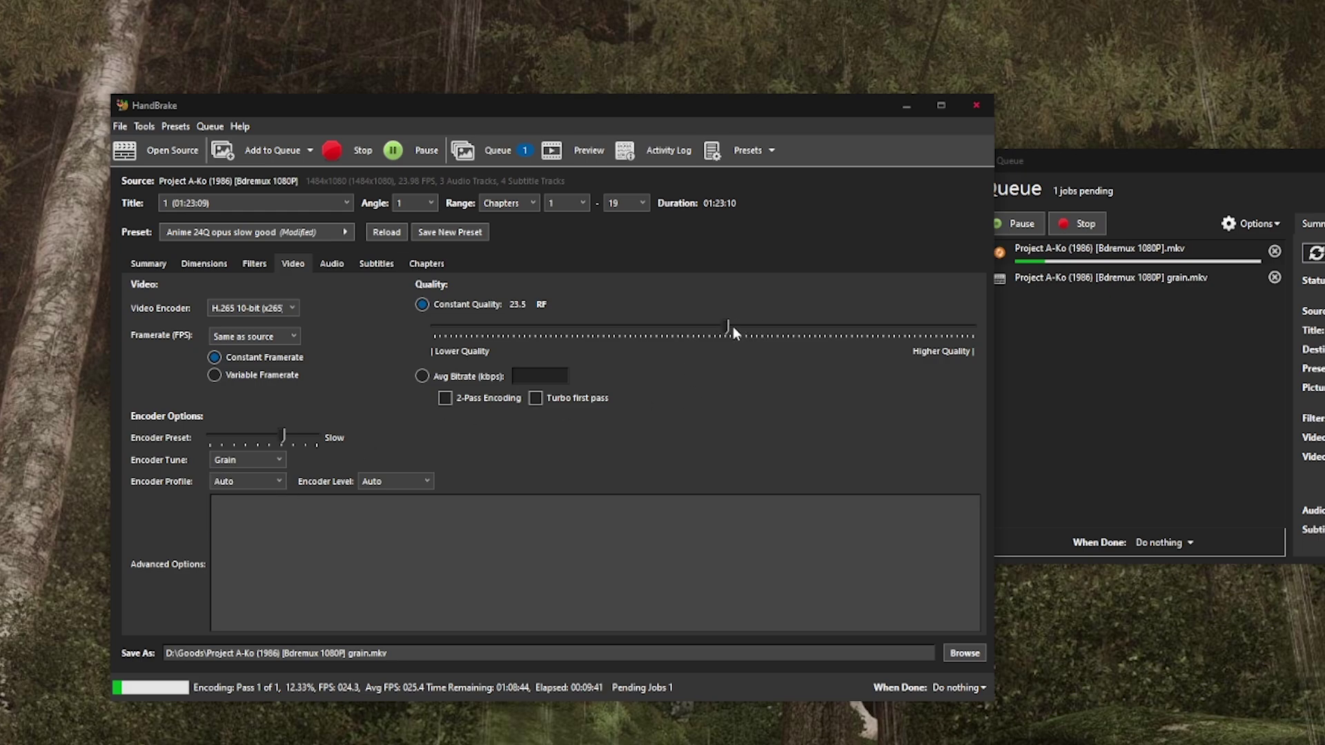
left_click_drag(731, 325, 802, 325)
left_click(175, 126)
mouse_move(209, 149)
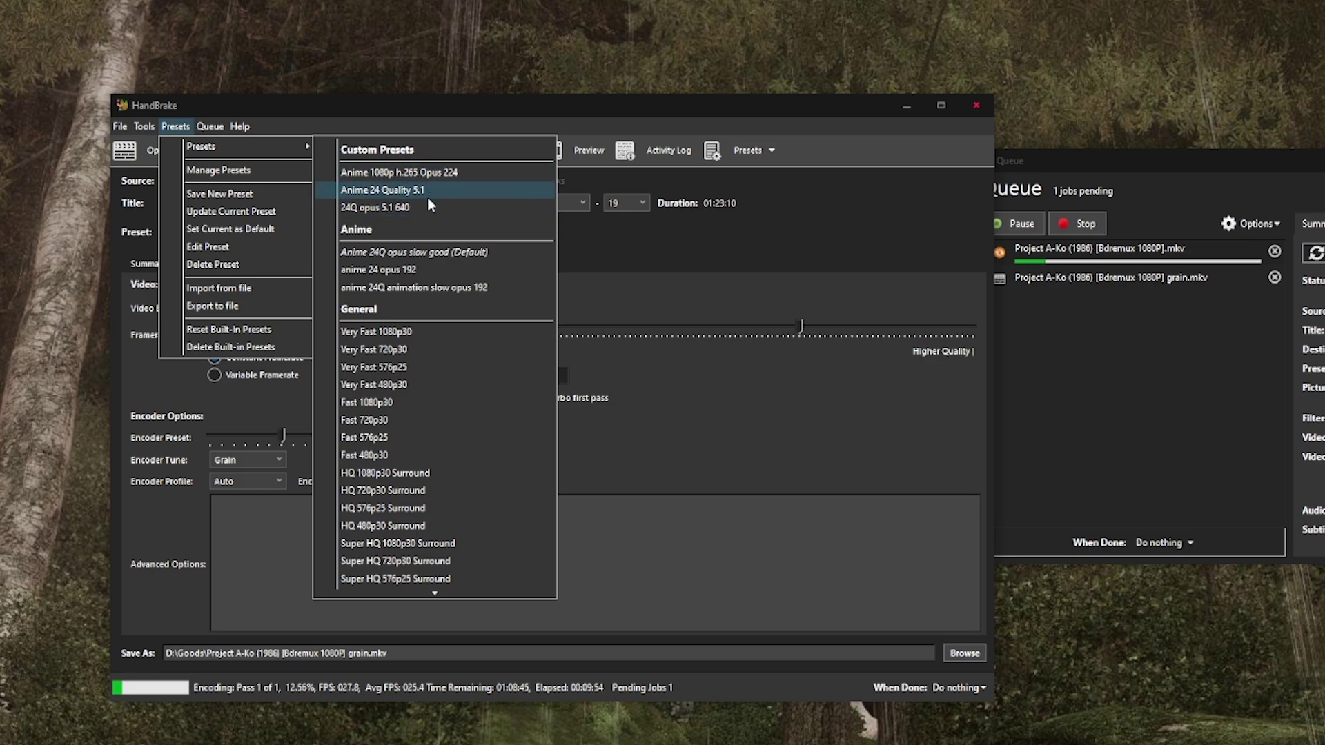
- Mark the English (PGS) subtitle track as Default, reviewing audio settings and ending on Video
left_click(740, 450)
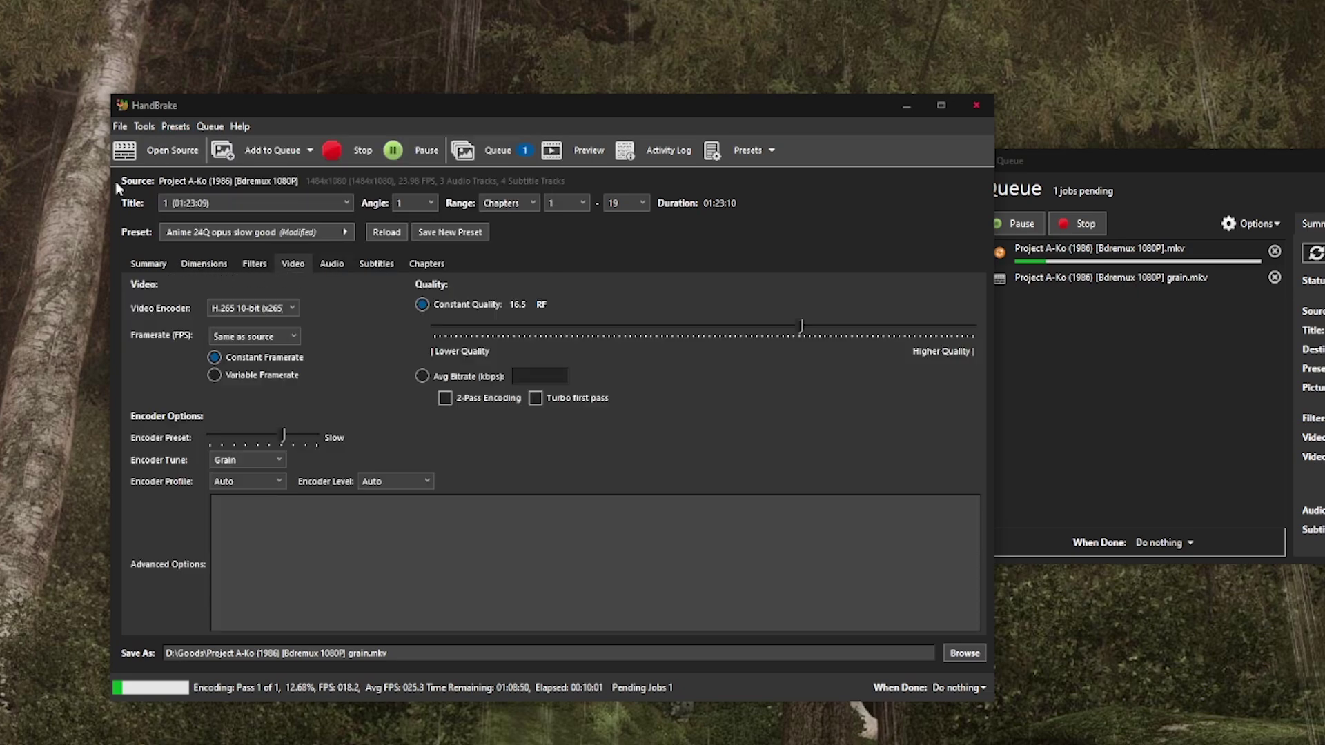
left_click(142, 150)
left_click(336, 266)
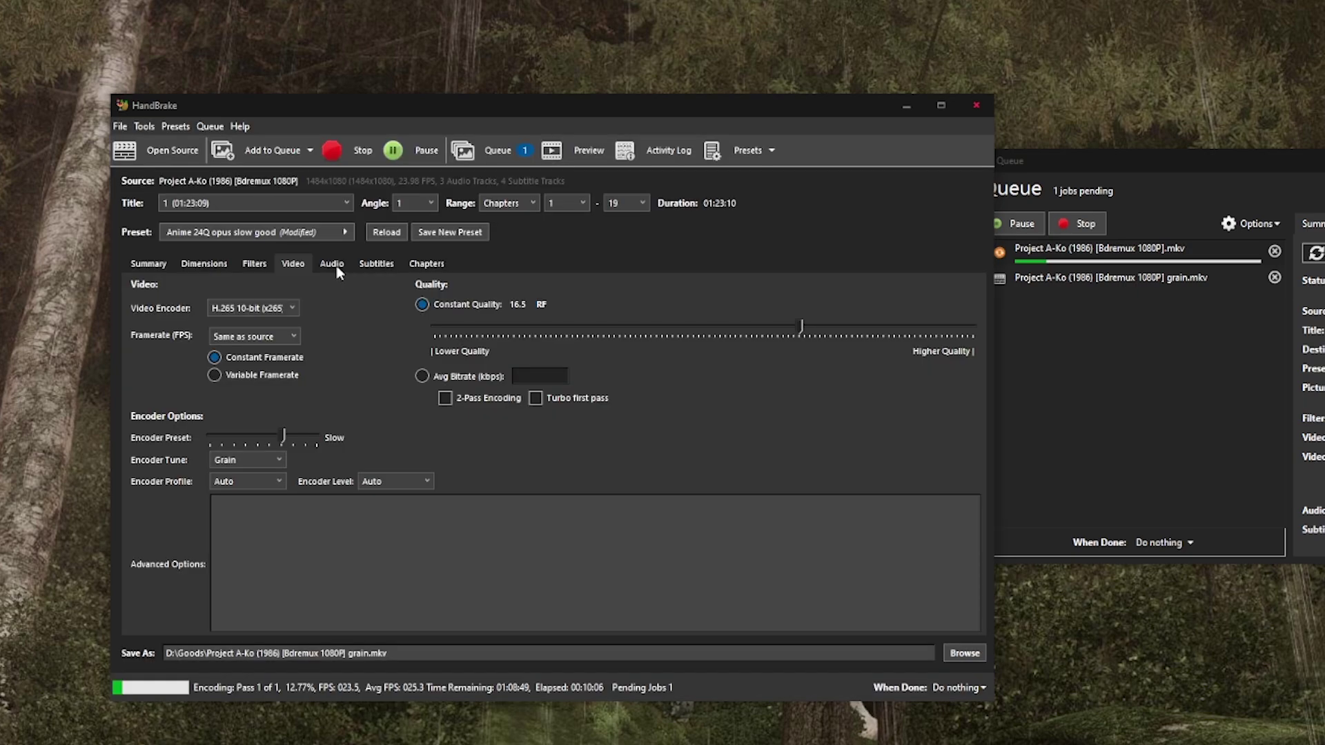
left_click(338, 269)
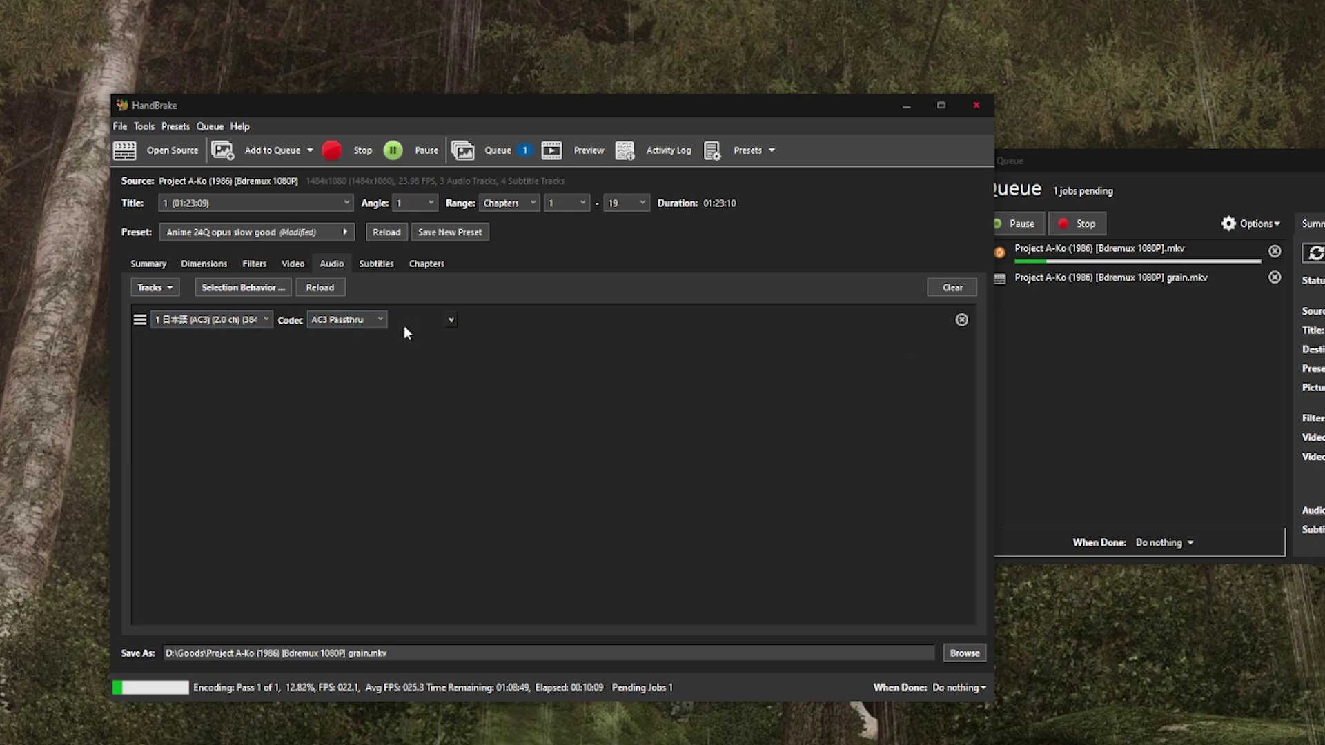
left_click(369, 267)
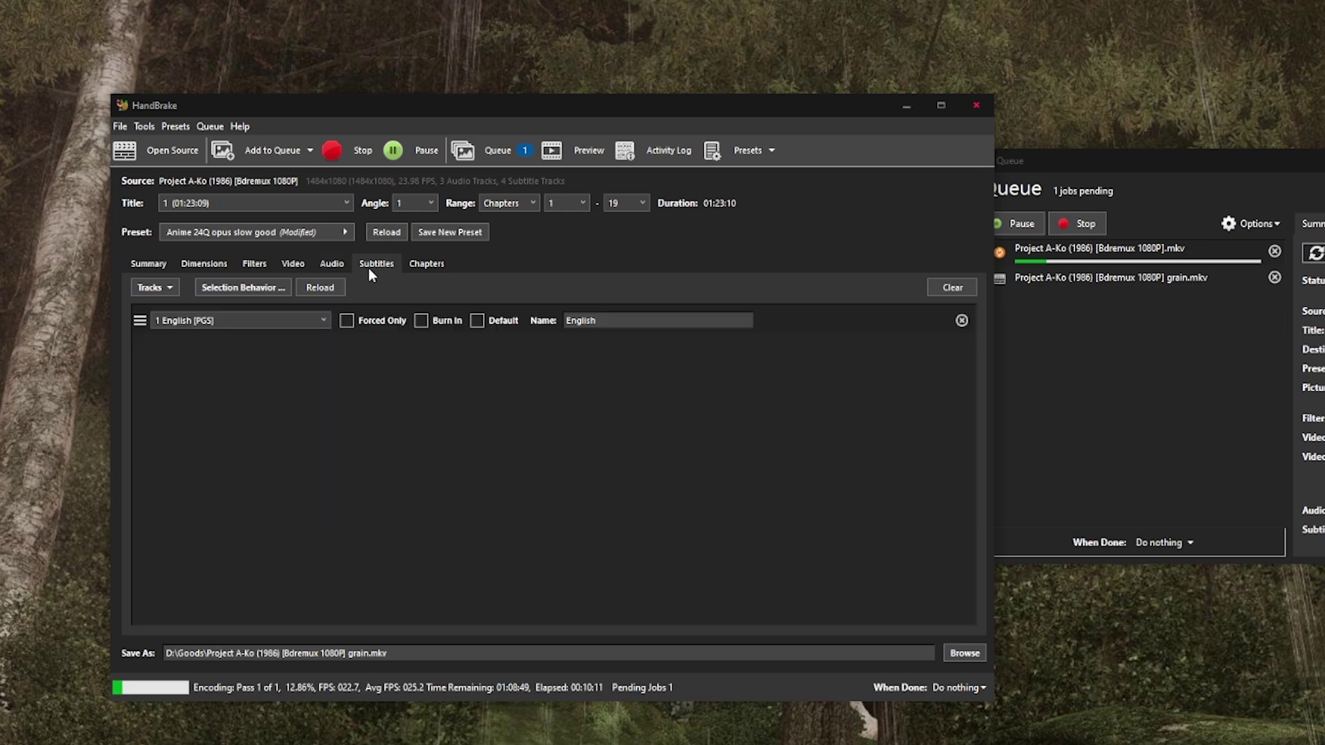
left_click(476, 320)
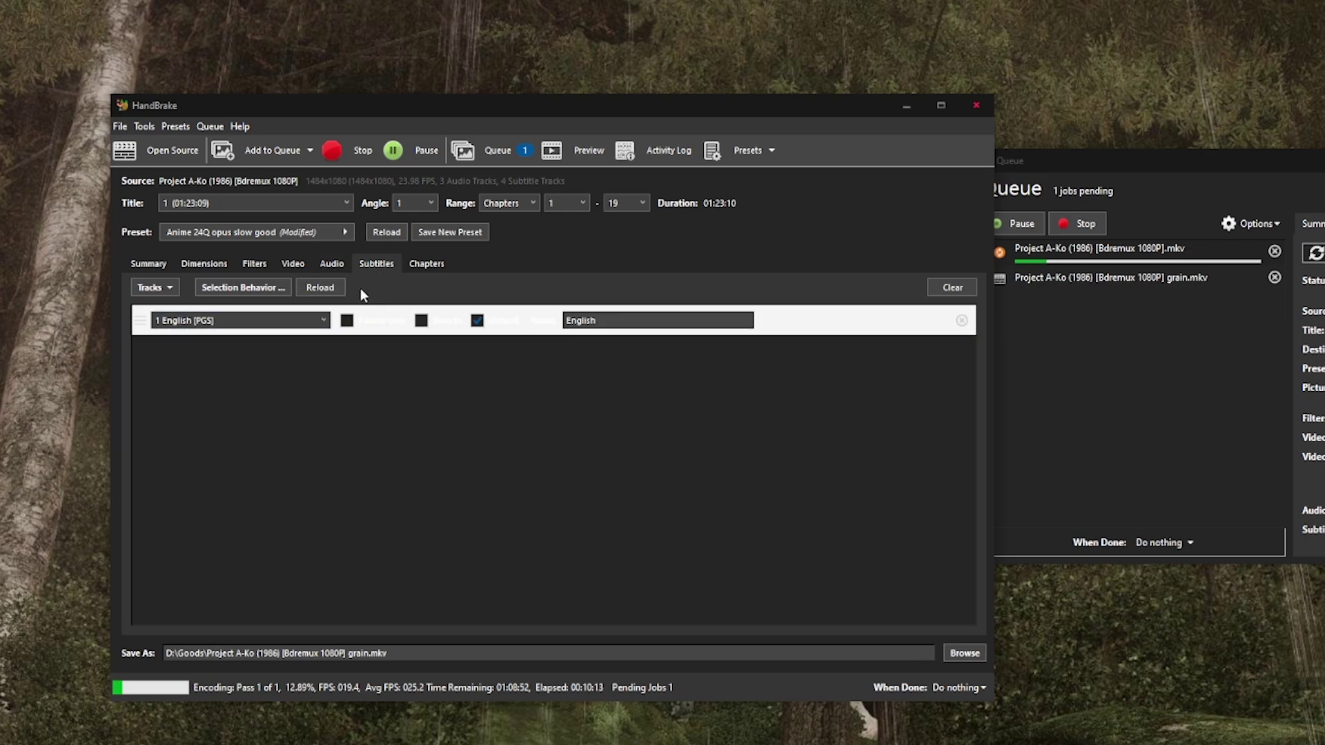
left_click(298, 267)
left_click(329, 265)
left_click(359, 266)
left_click(292, 265)
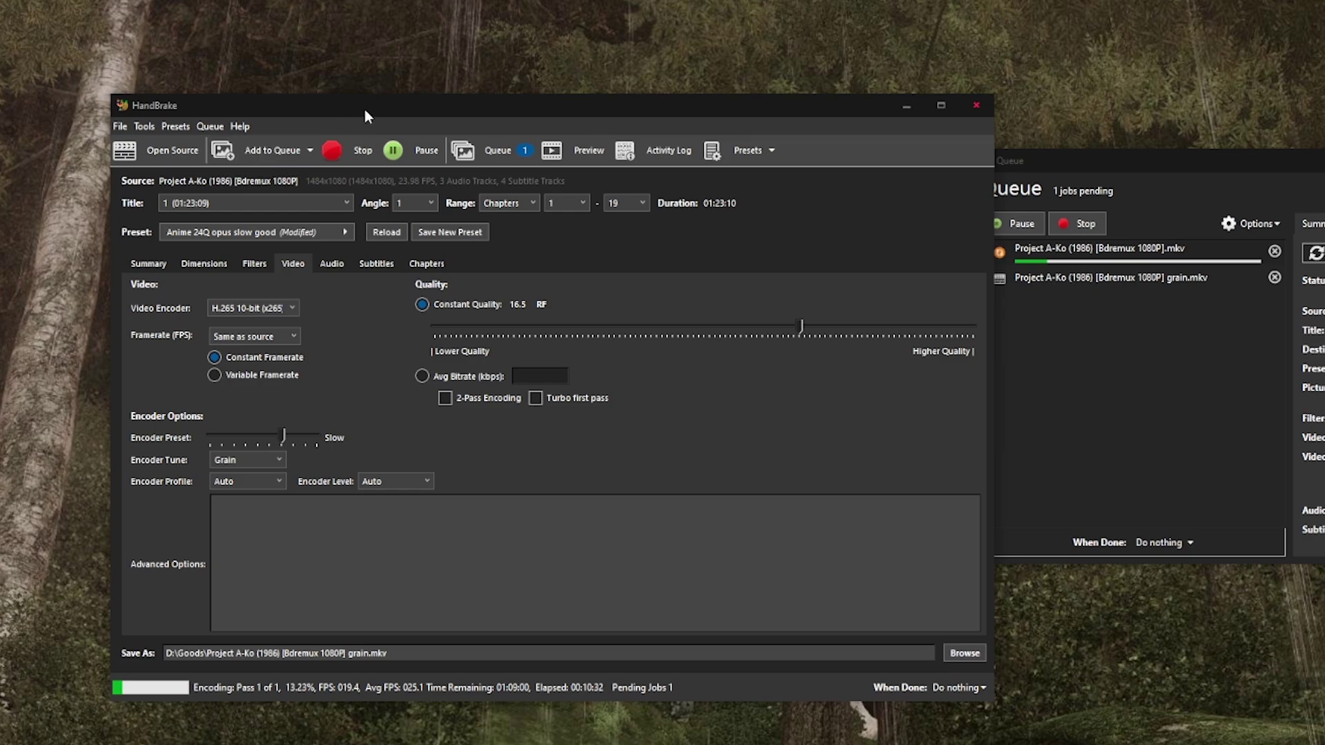
- Drag the HandBrake main window by its title bar further left on screen
left_click_drag(358, 109, 271, 103)
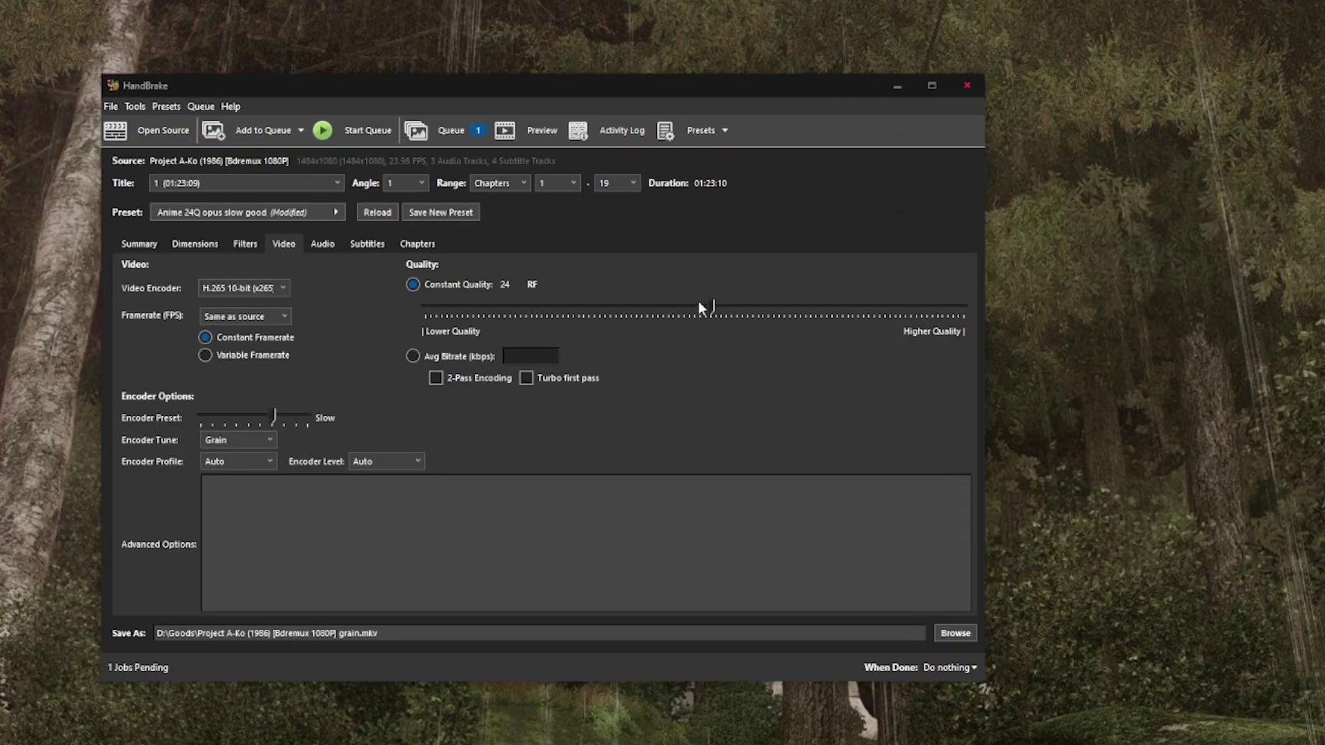